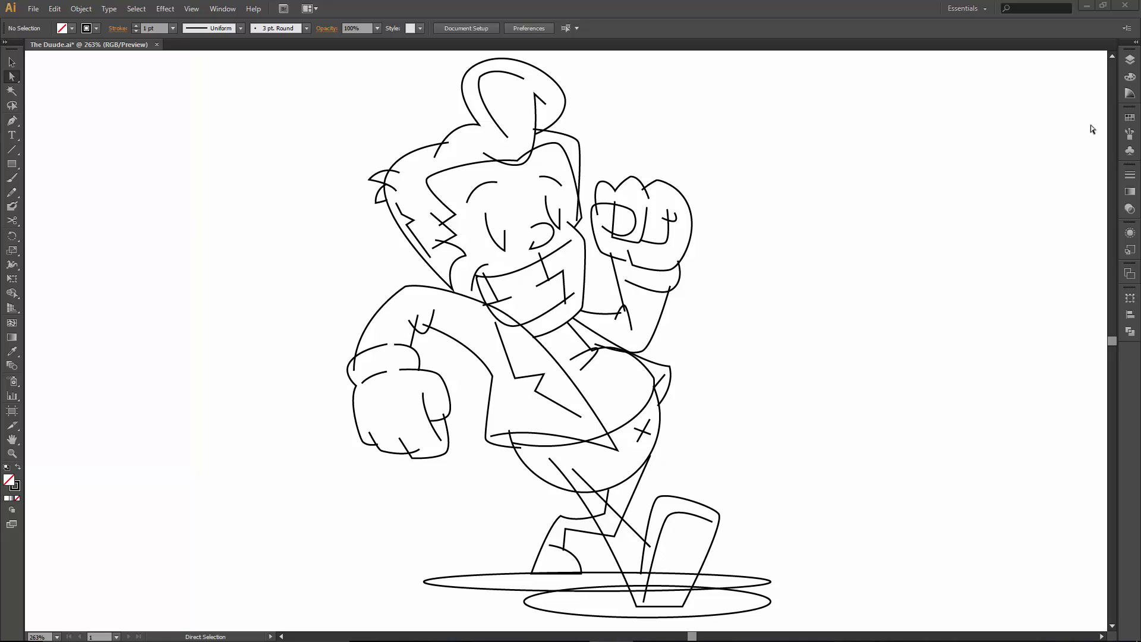
Make INking Strokes copy the active layer, then bring up the Brush Libraries list from the Brushes panel.
left_click(1125, 59)
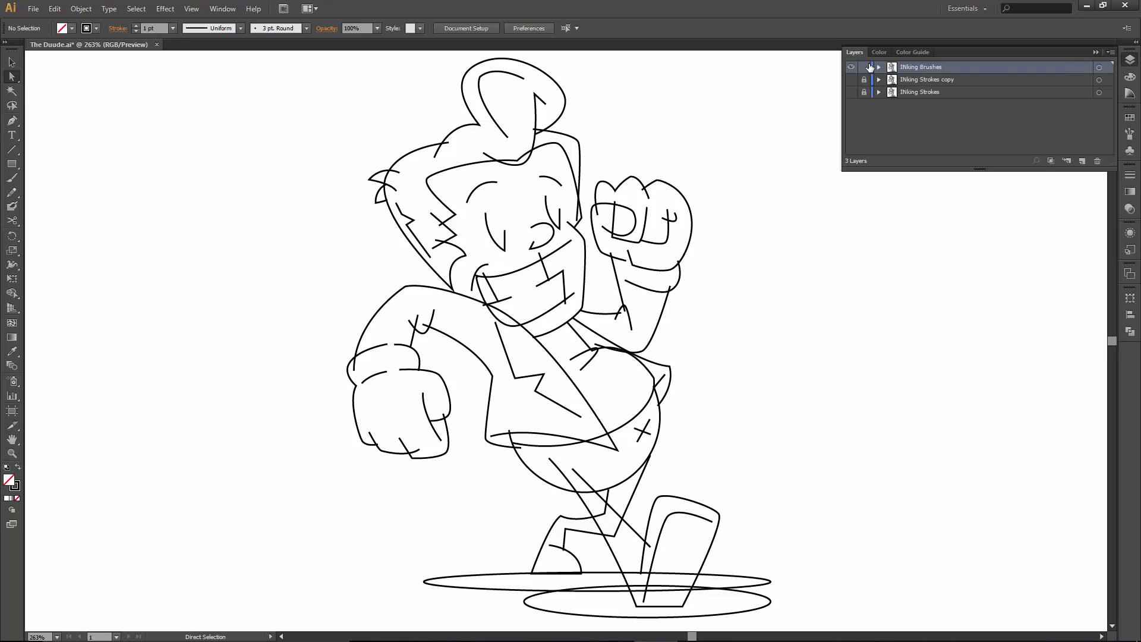
left_click(907, 78)
left_click(1110, 52)
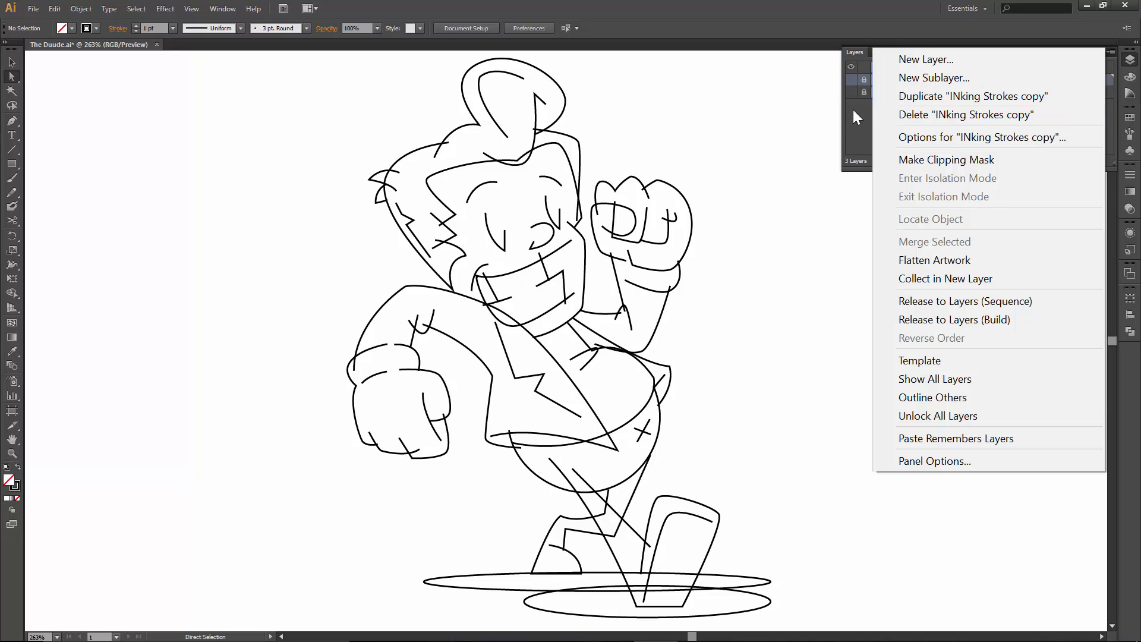
left_click(835, 122)
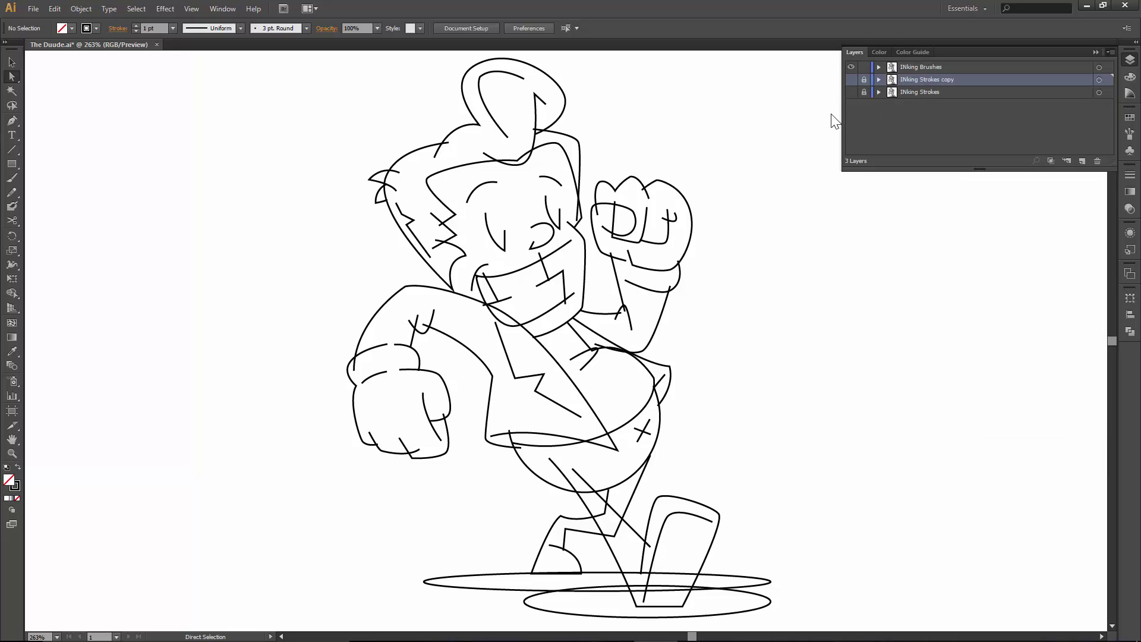
left_click(1095, 51)
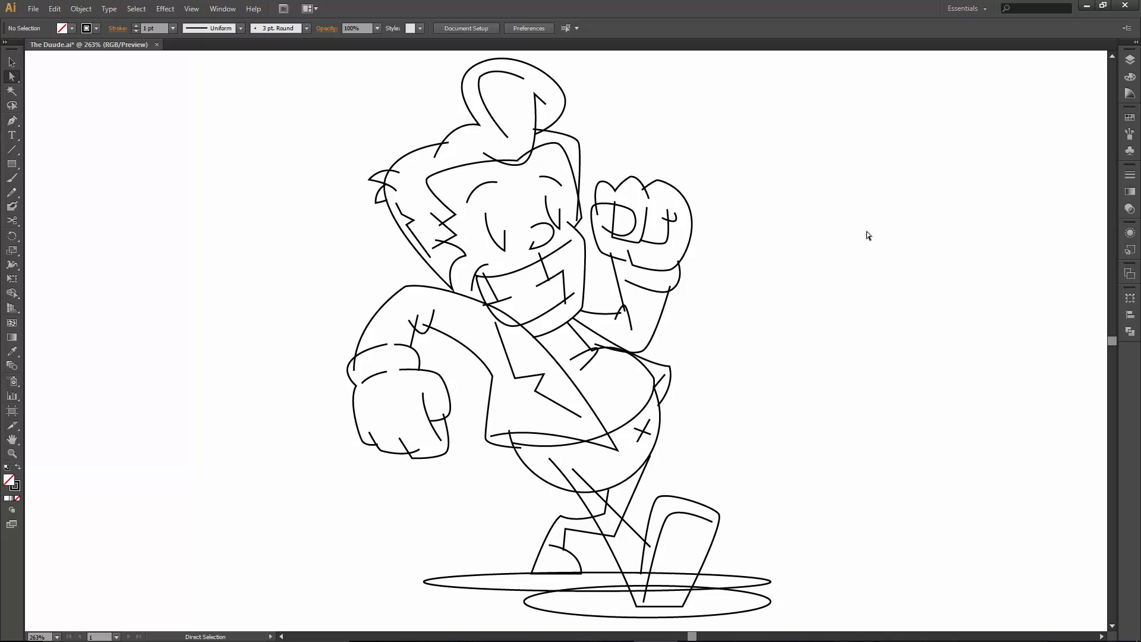
left_click(1130, 134)
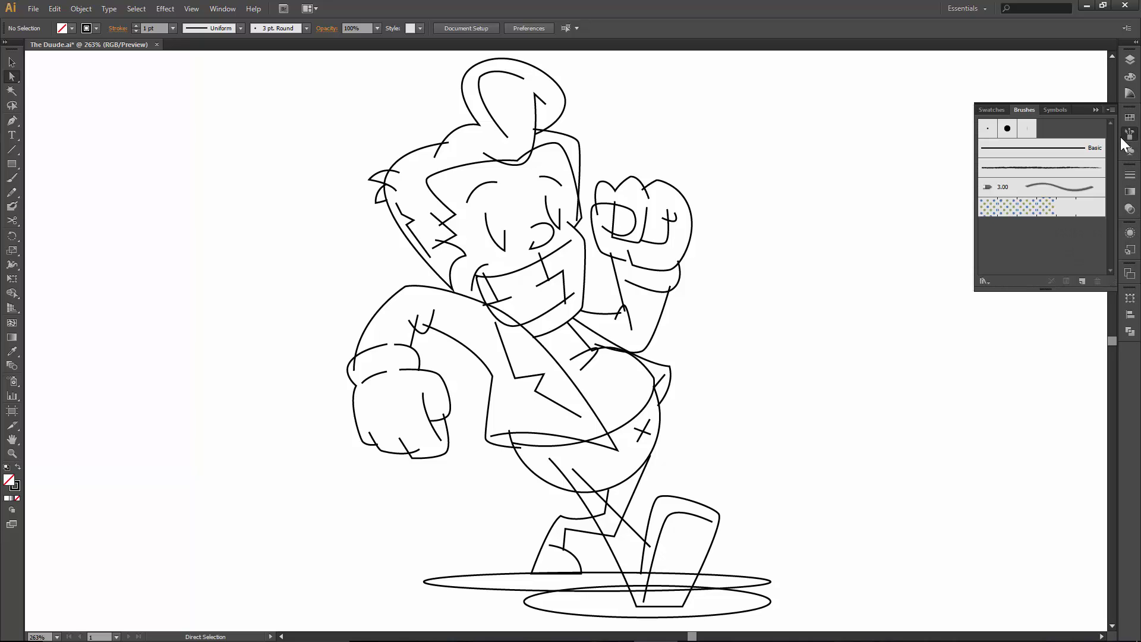
left_click(984, 281)
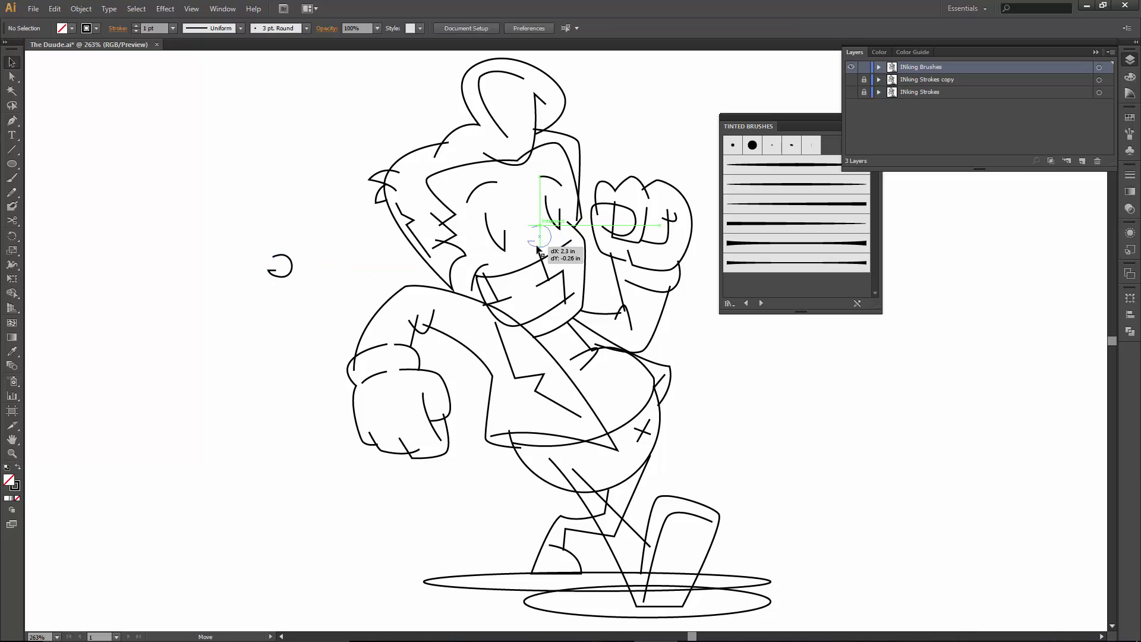
Rotate, nudge and slightly shrink the nose curl to about 0.22 by 0.21 in on the face.
left_click_drag(518, 221, 517, 229)
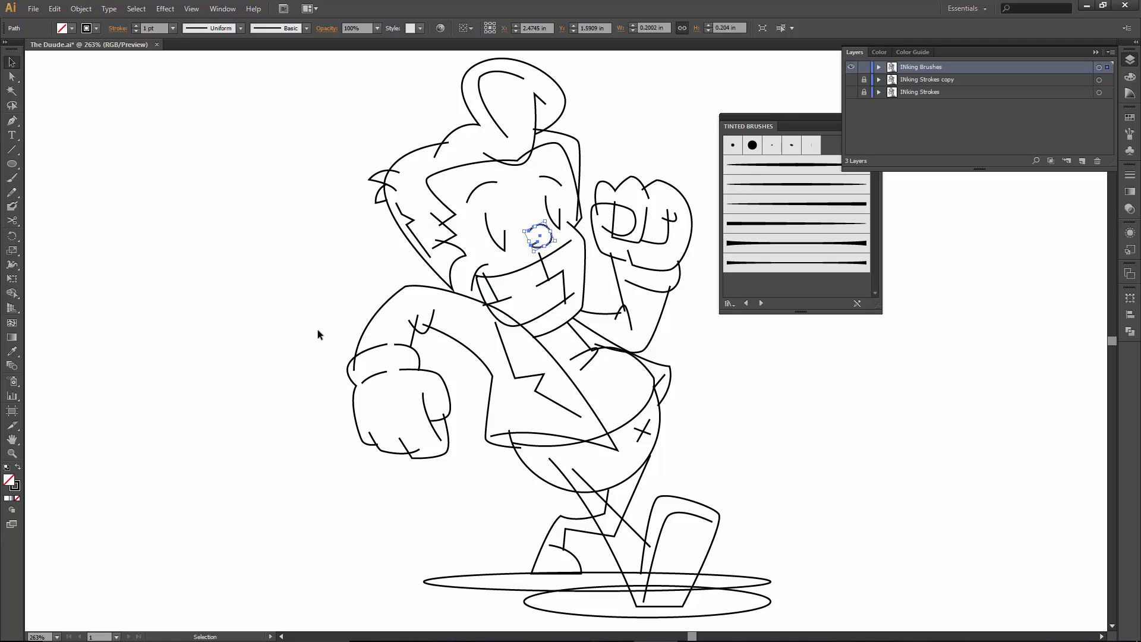
key("Right")
key("Right")
key("Right")
key("Right")
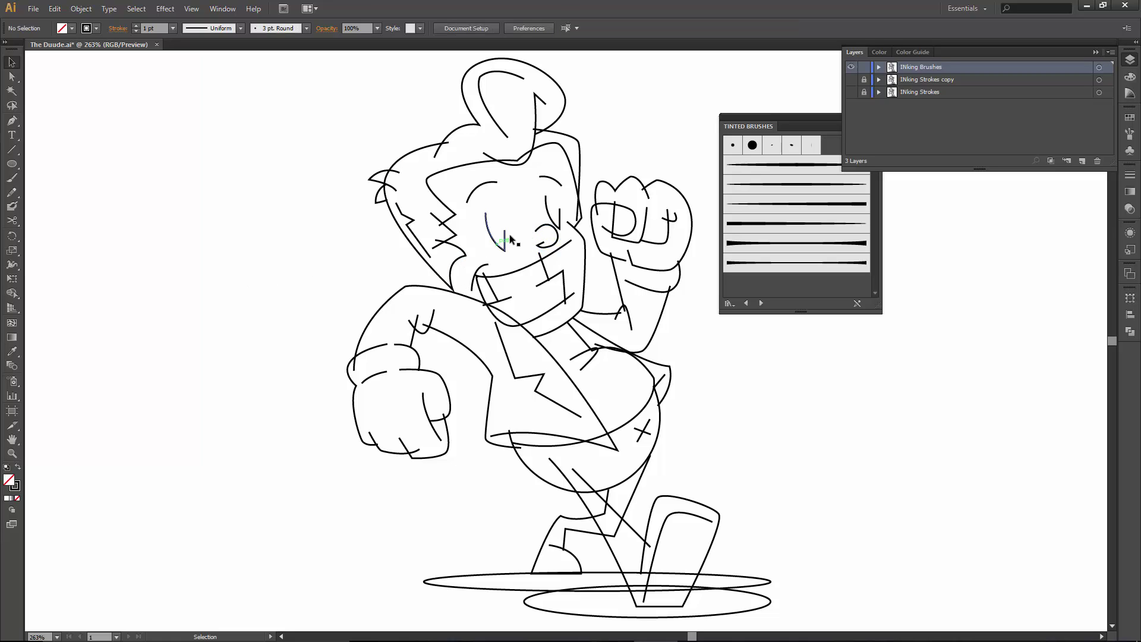
key("Up")
key("Up")
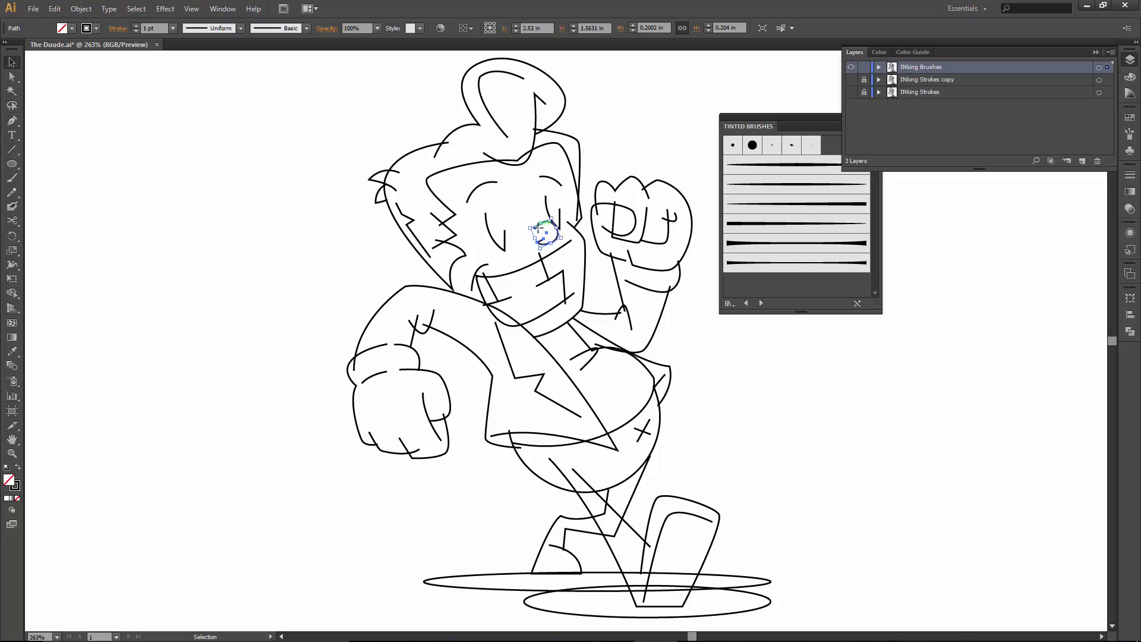
left_click_drag(534, 238, 529, 240)
left_click(316, 266)
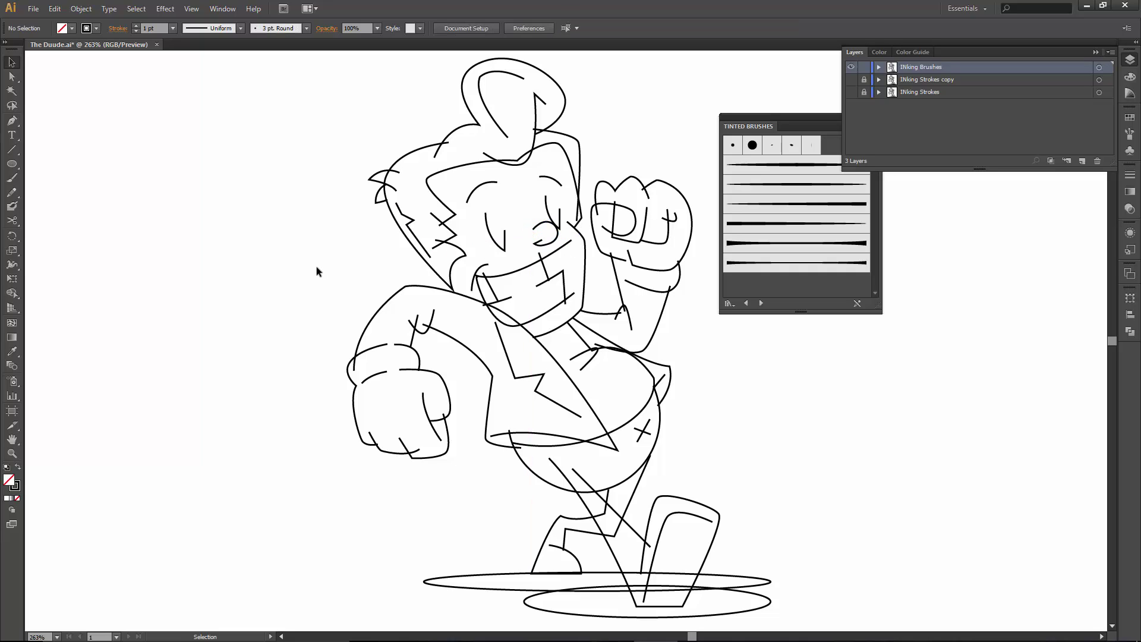
left_click(554, 240)
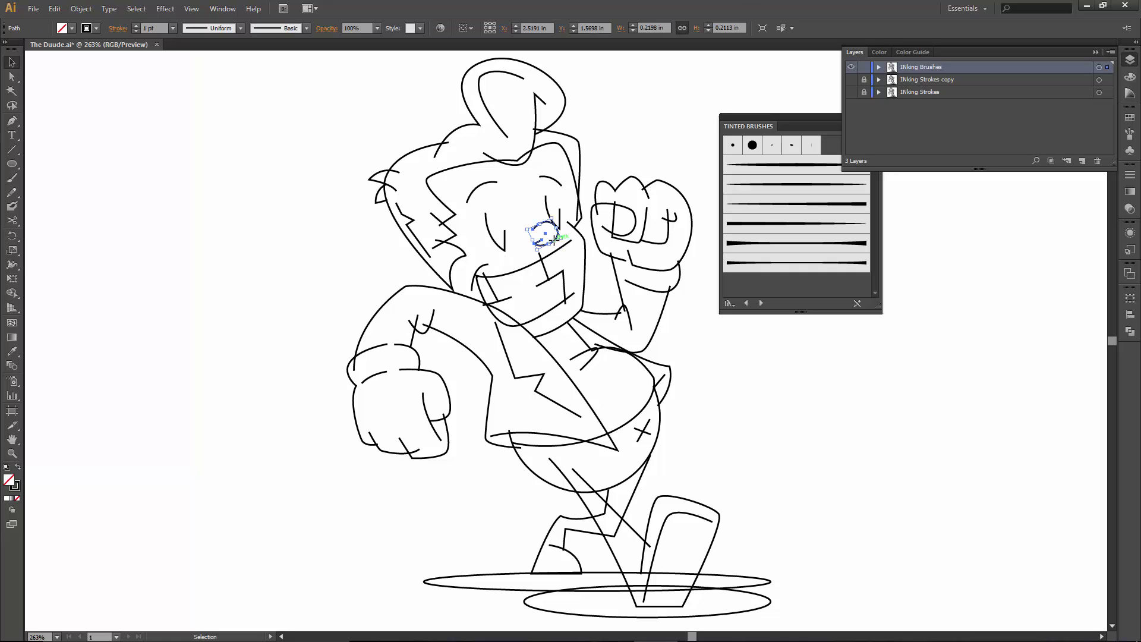
key("Left")
key("Left")
key("Left")
key("Left")
key("Right")
key("Right")
left_click(192, 326)
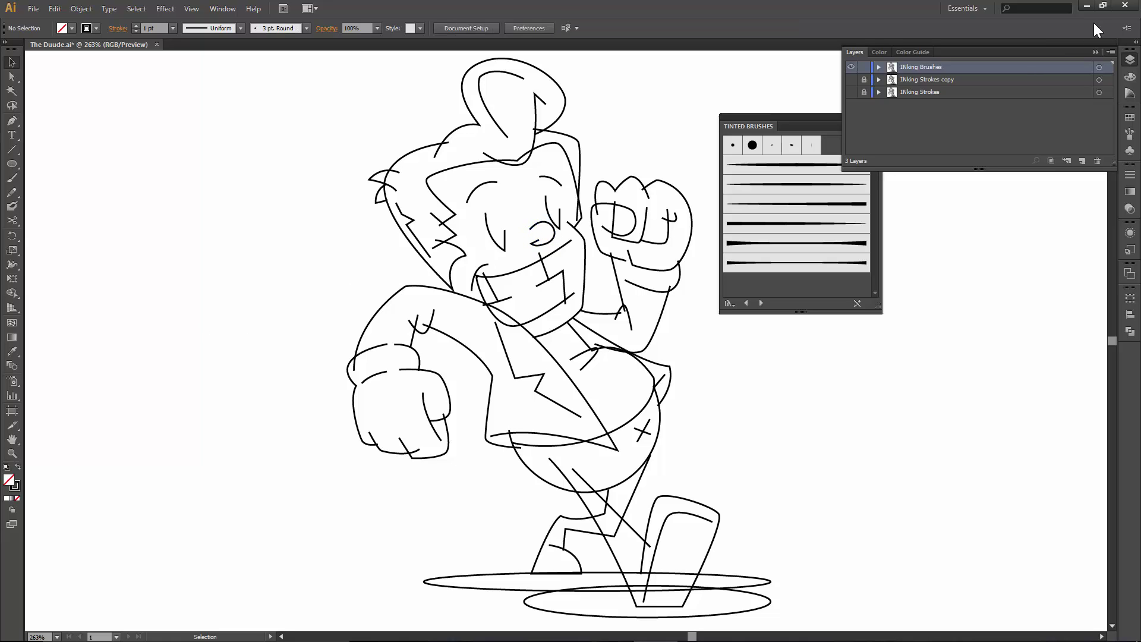
left_click(1130, 59)
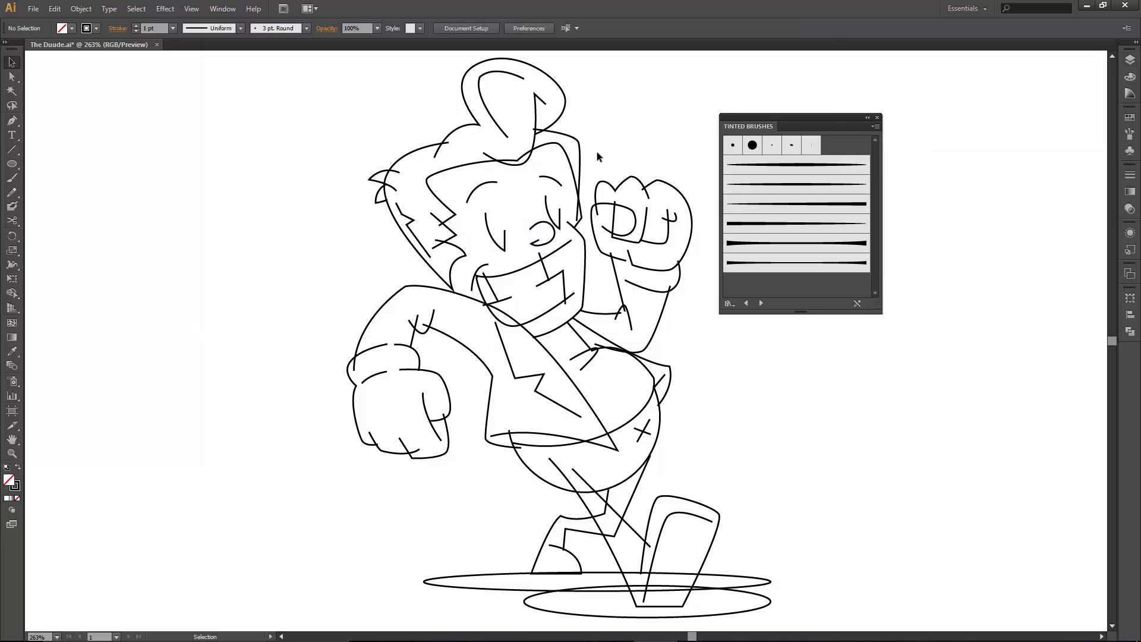
Zoom into the face and give both eyes and eyebrows a tapered Tinted art brush.
key("z")
mouse_move(335, 69)
left_mouse_down()
mouse_move(535, 287)
mouse_move(677, 378)
mouse_move(580, 354)
left_mouse_up()
left_click(484, 374, "ctrl")
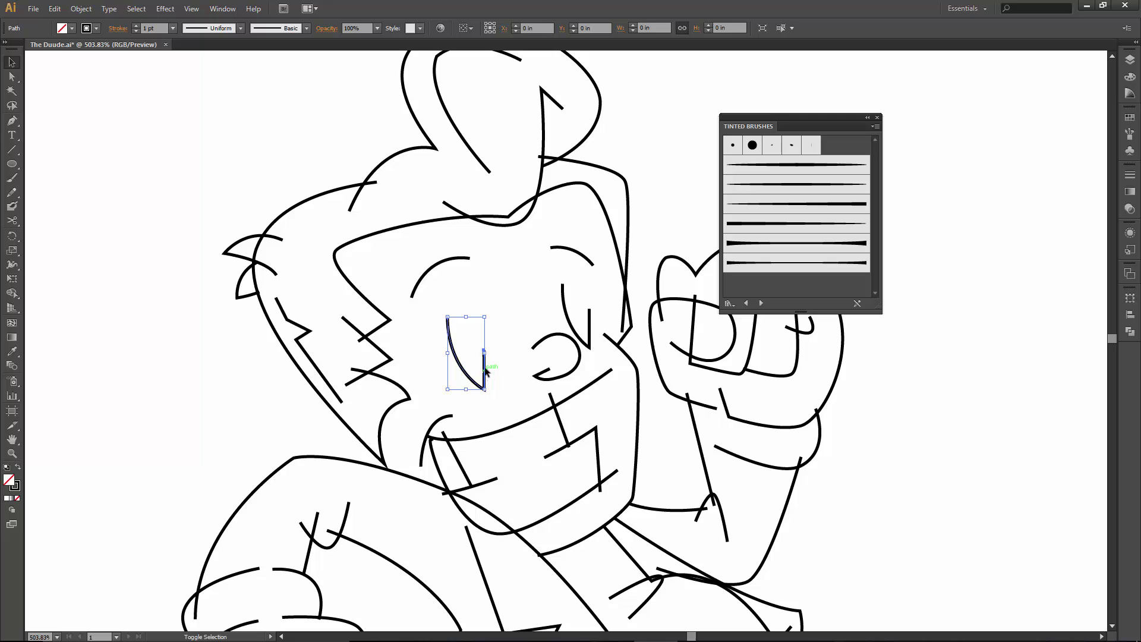
left_click(561, 377, "shift")
left_click(562, 287, "shift")
left_click(571, 250, "shift")
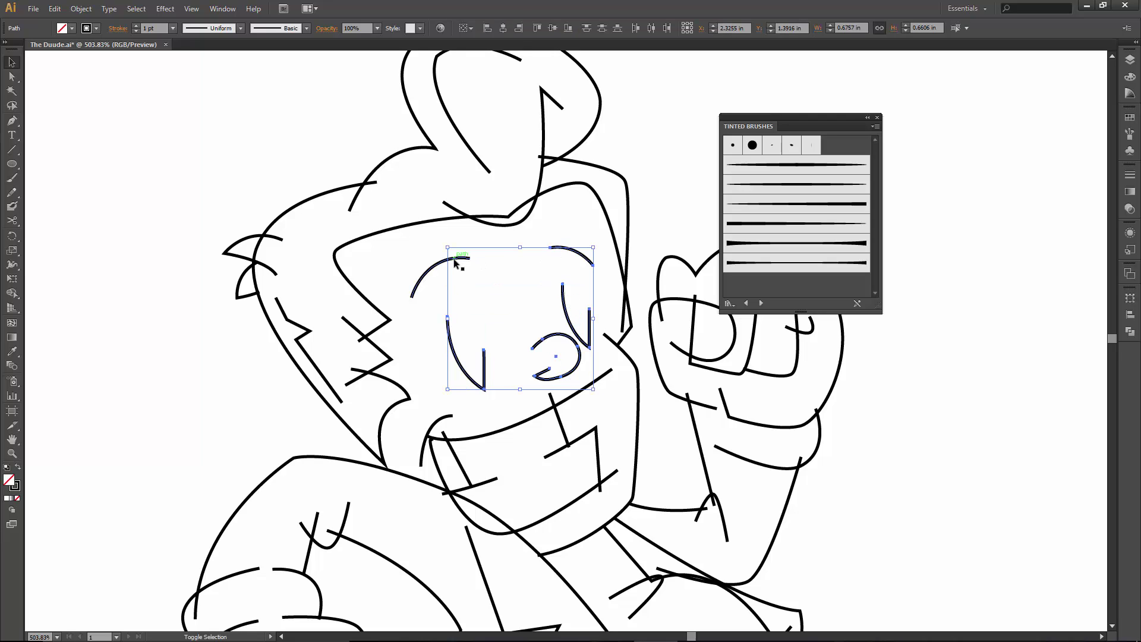
left_click(453, 259, "shift")
left_click(763, 191)
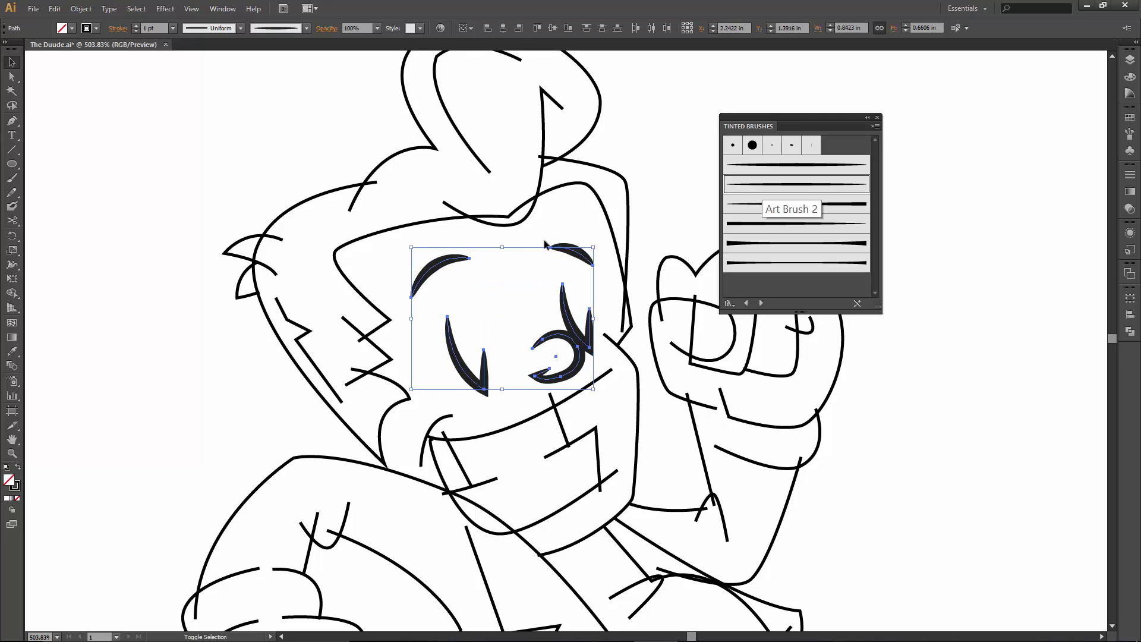
left_click(476, 300)
Switch the two eye strokes to a flat-topped tinted brush.
left_click(486, 373)
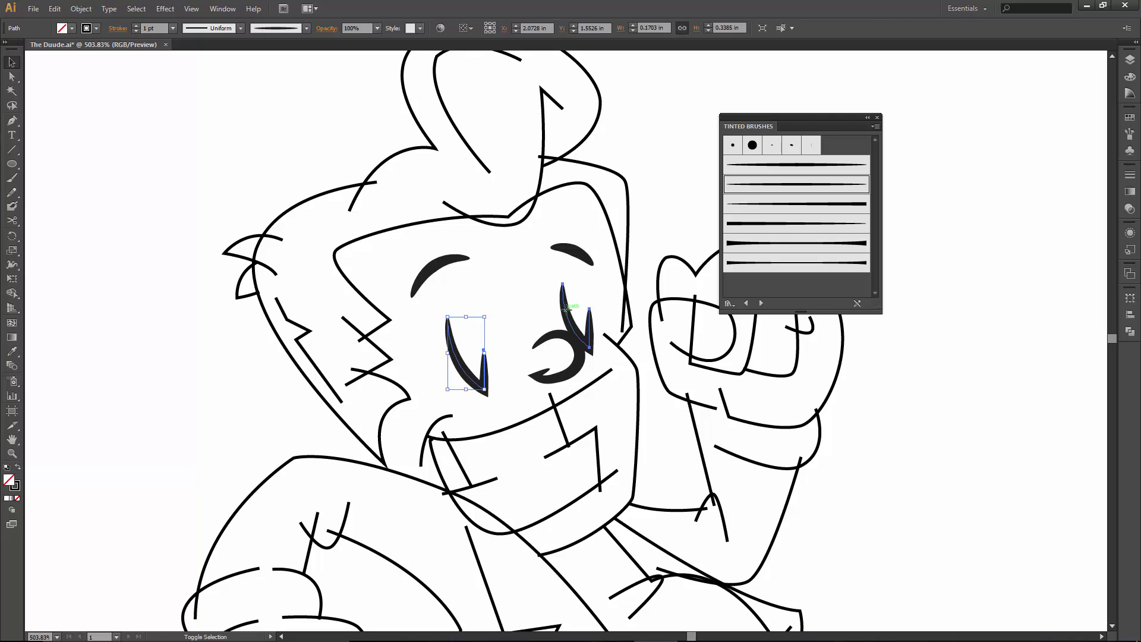
left_click(568, 310, "shift")
left_click(762, 225)
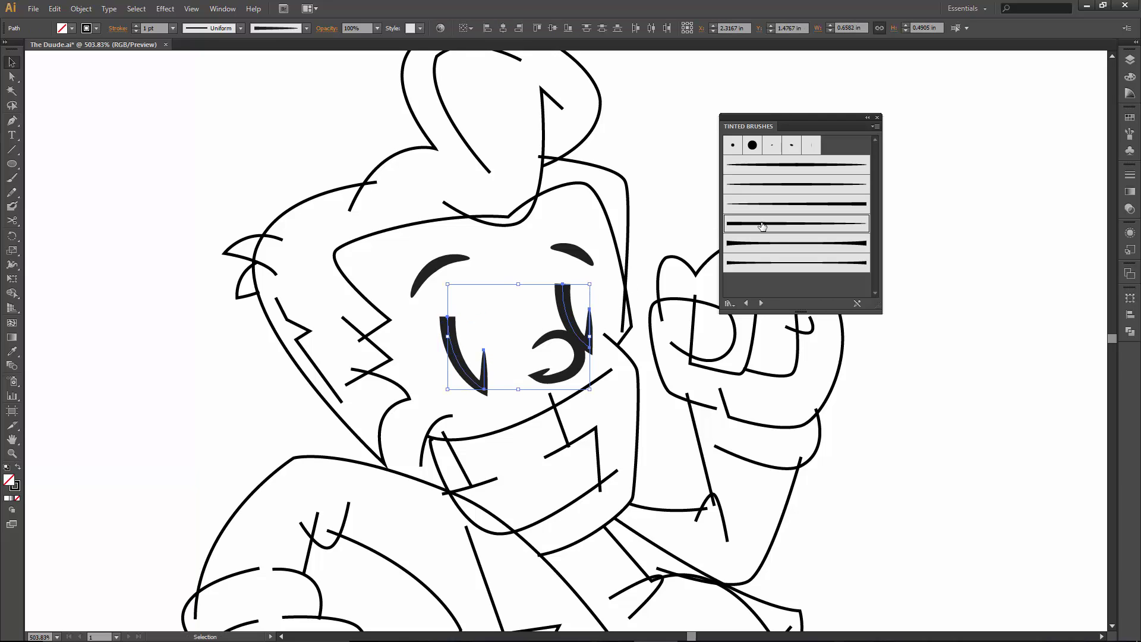
left_click(676, 192)
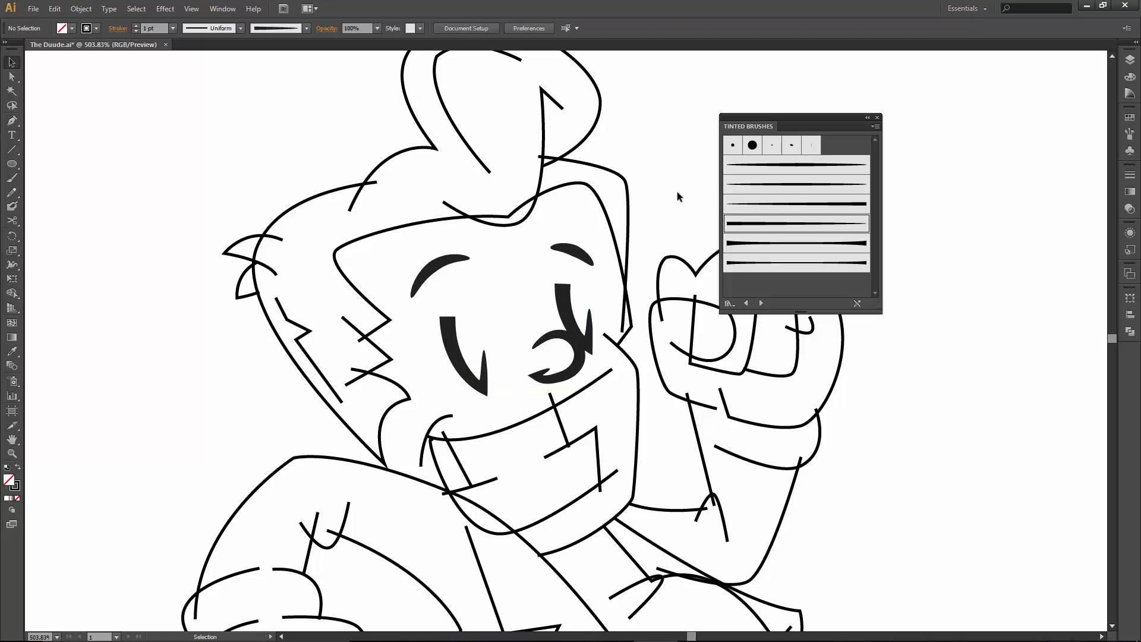
Apply thick tapered brushes to the cheek zigzag, face outline and left head outline.
left_click(390, 360)
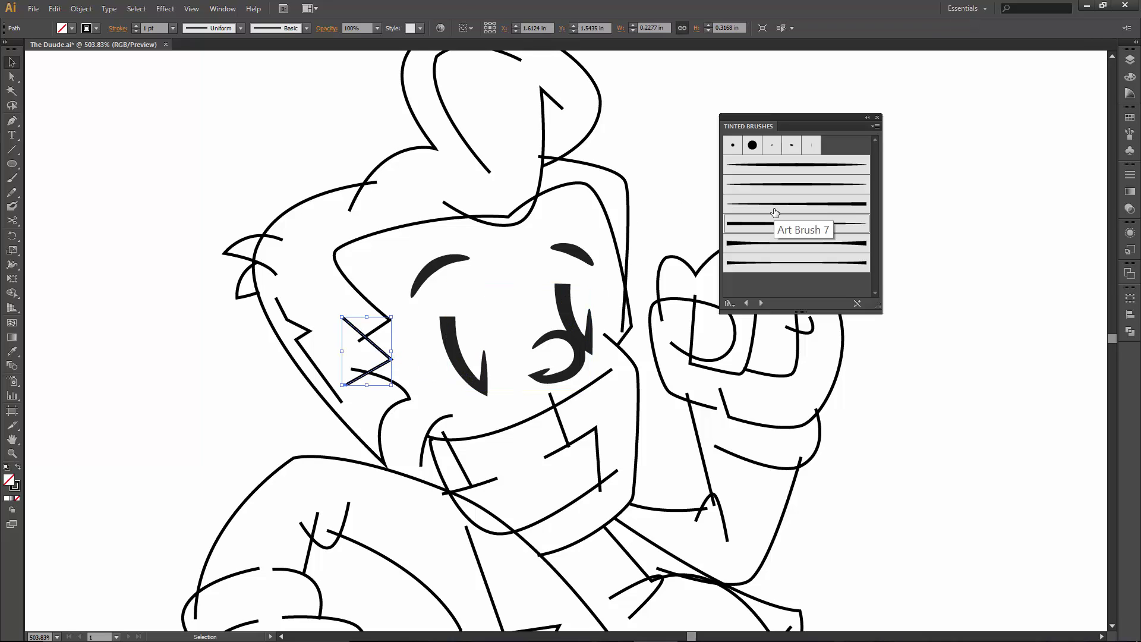
left_click(775, 184)
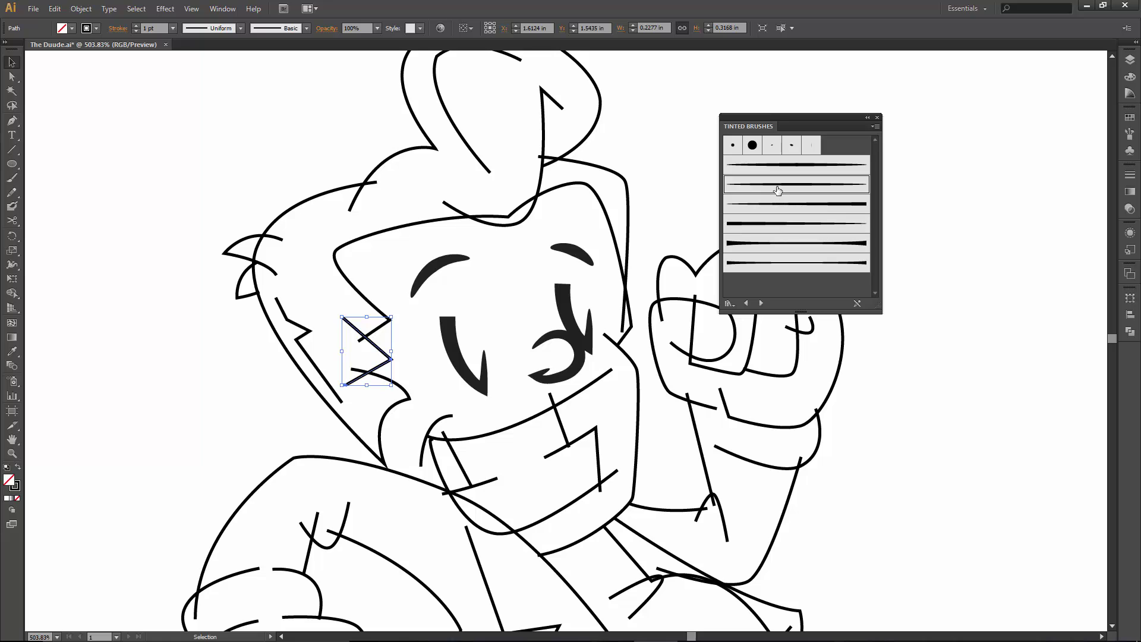
left_click(377, 307)
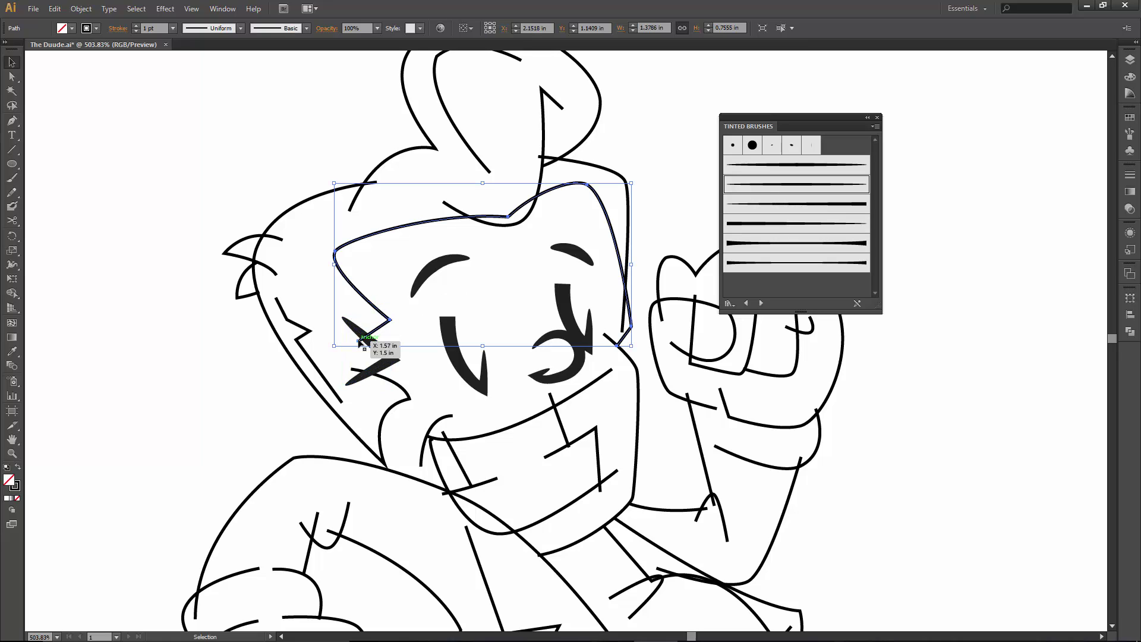
left_click(757, 225)
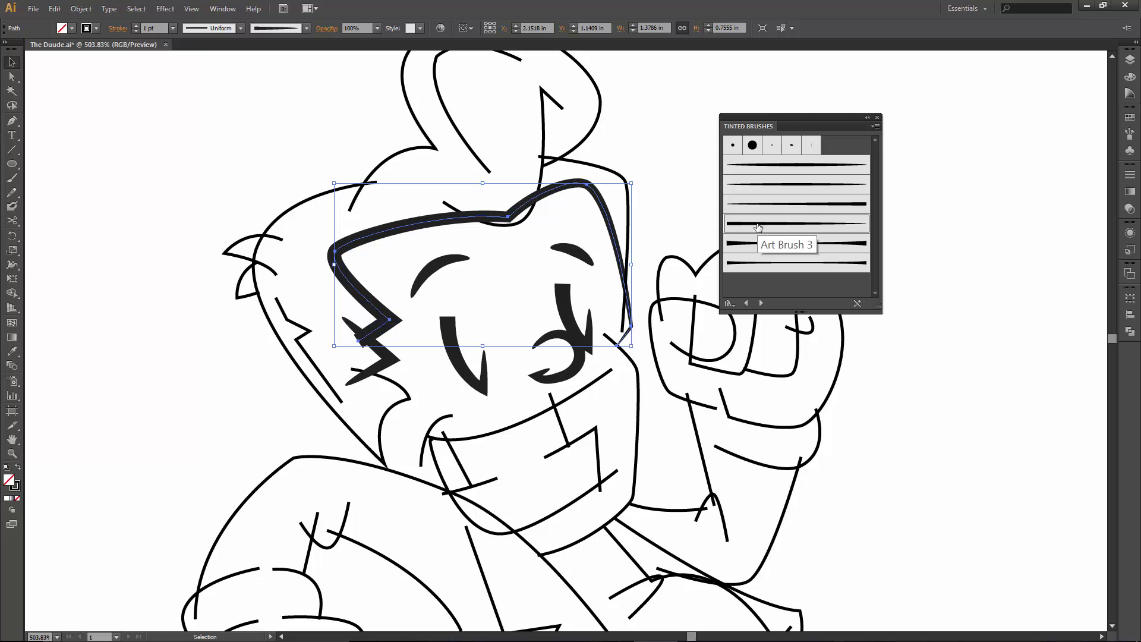
left_click(396, 383)
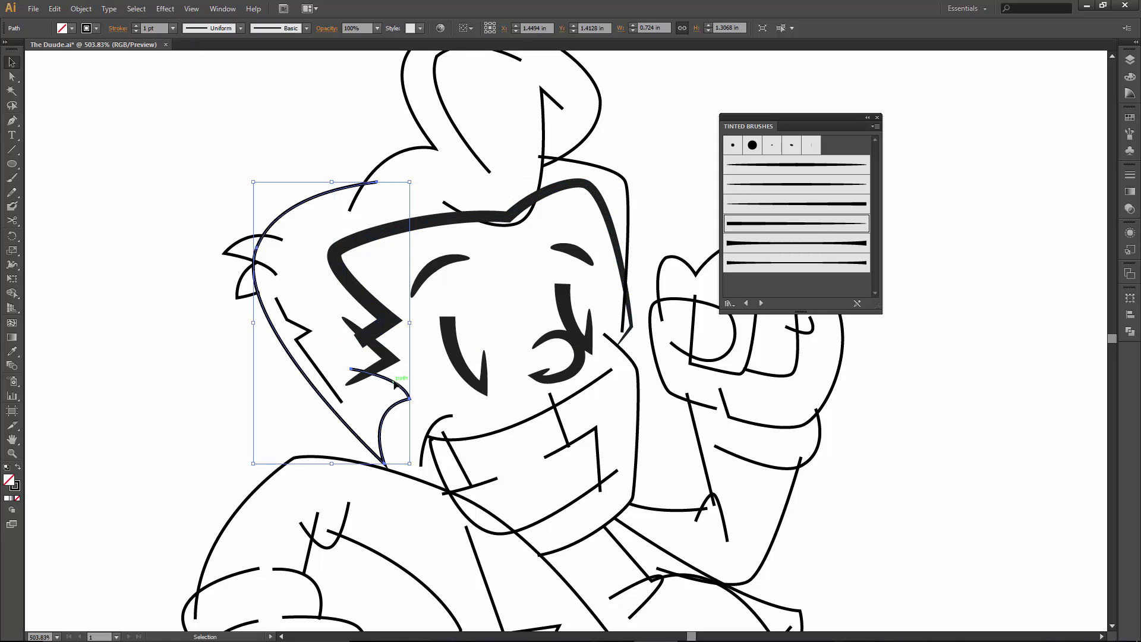
left_click(765, 225)
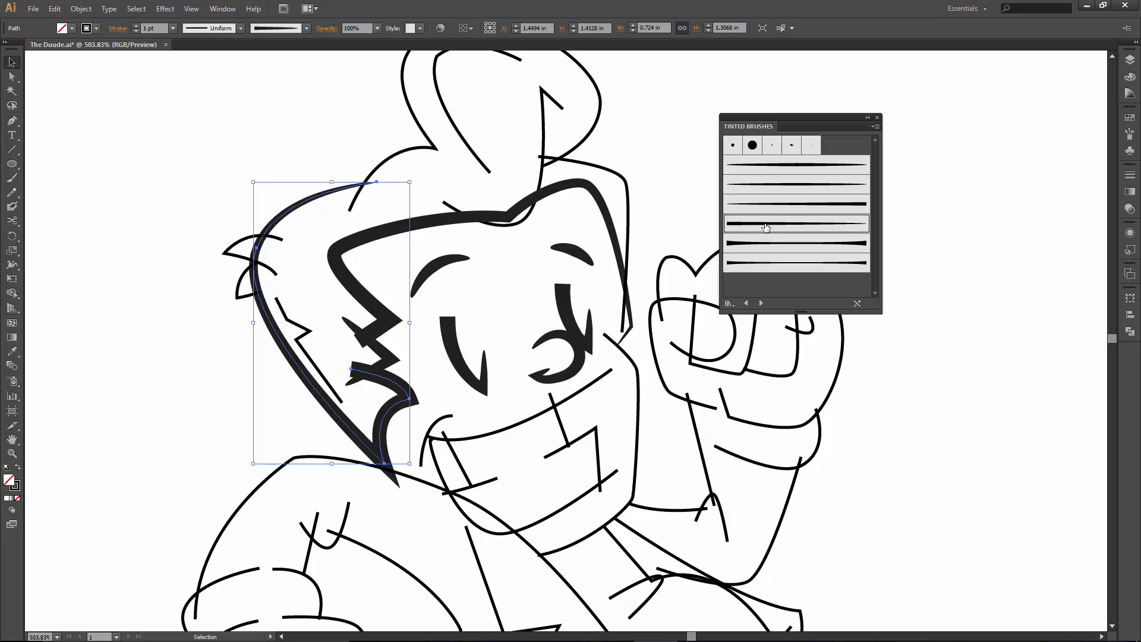
left_click(780, 263)
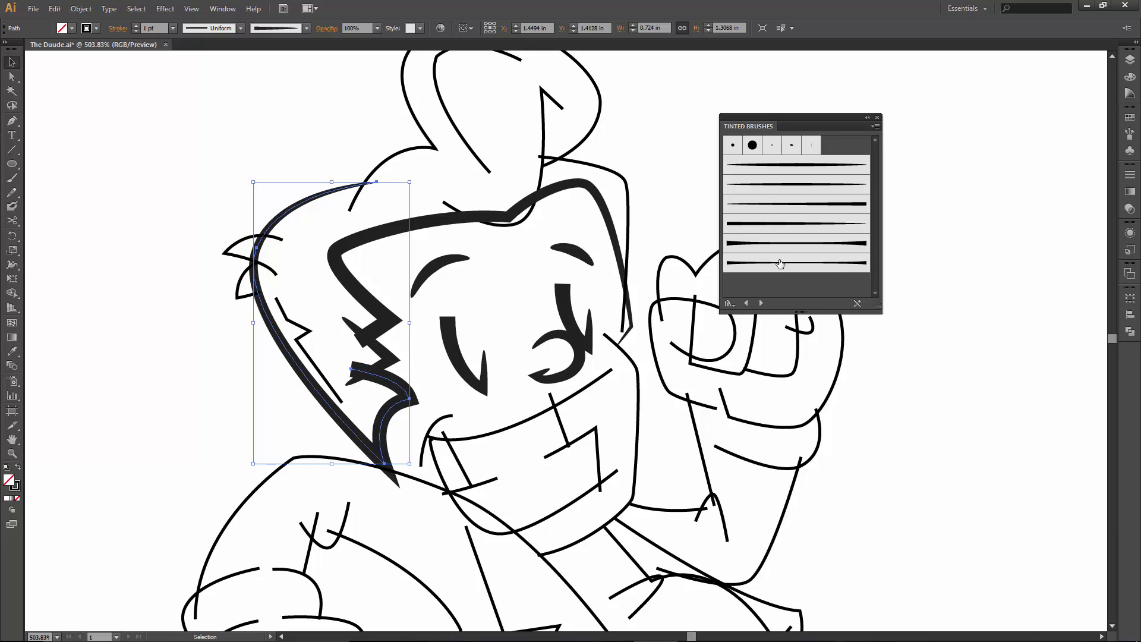
left_click(390, 159)
Give the hair outline a thick tapered brush and the inner strand the finest tapered brush.
left_click_drag(479, 177, 470, 218)
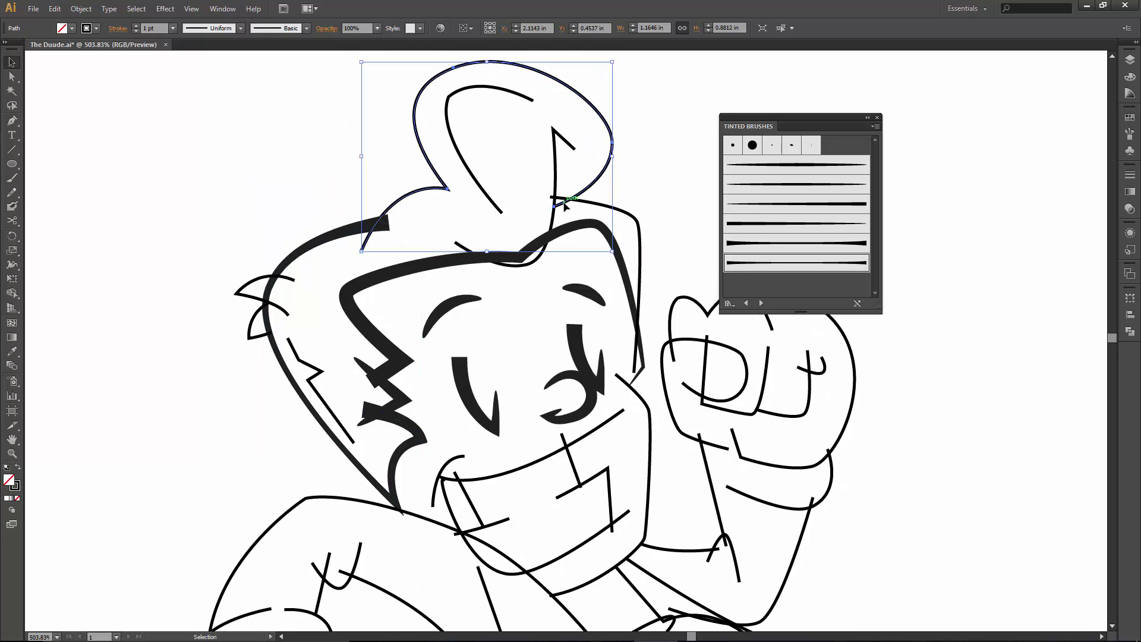
left_click(763, 225)
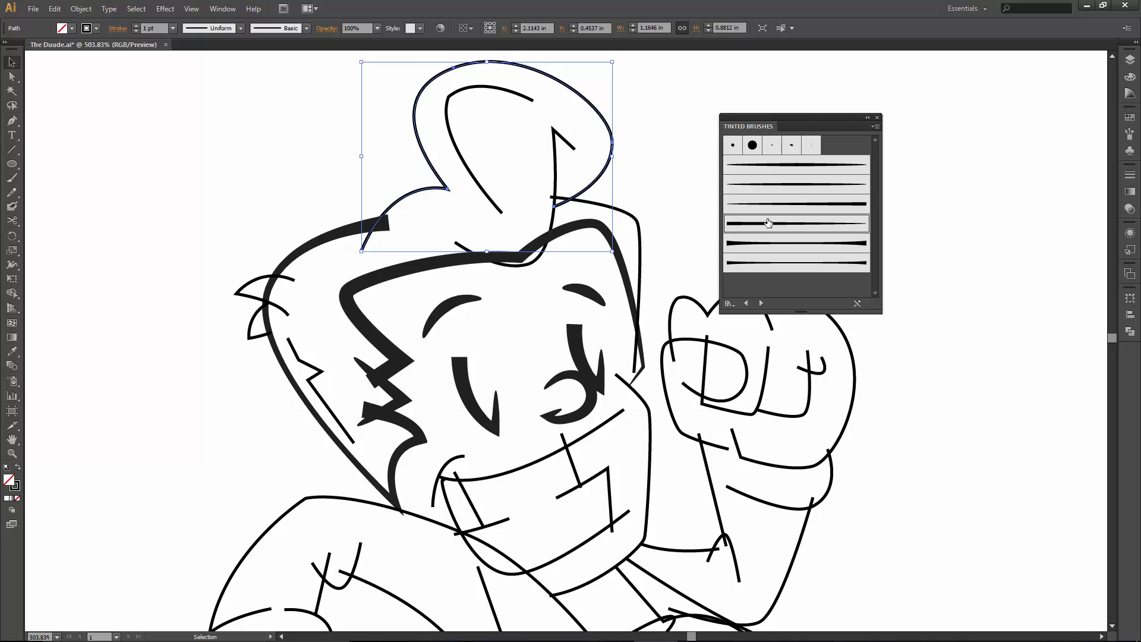
key("a")
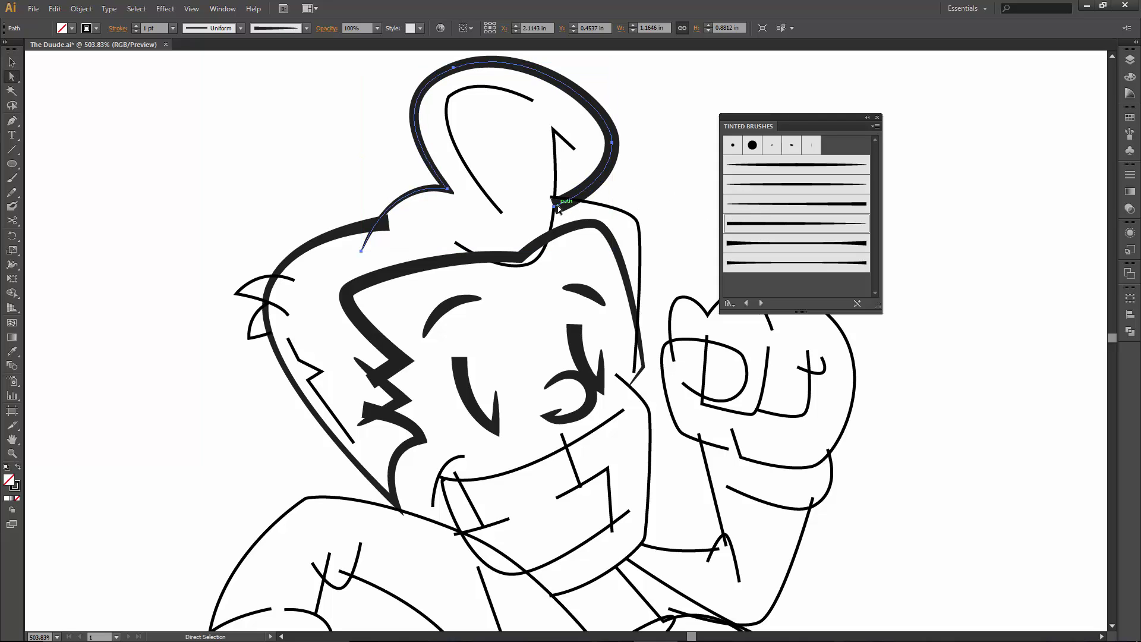
left_click(554, 197)
left_click(782, 167)
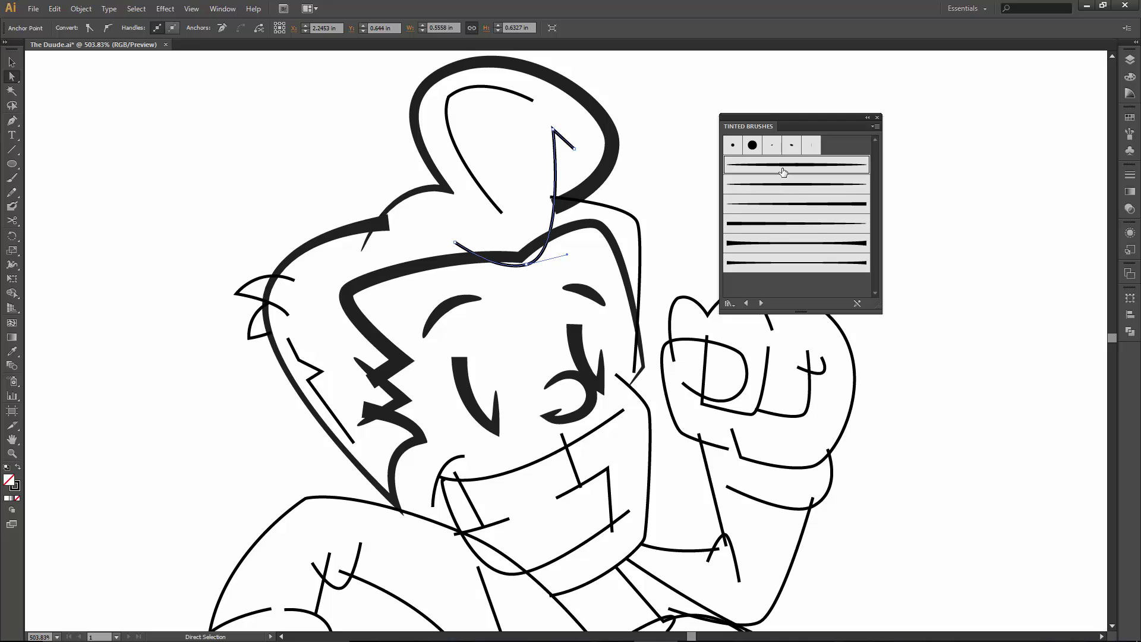
left_click(625, 215)
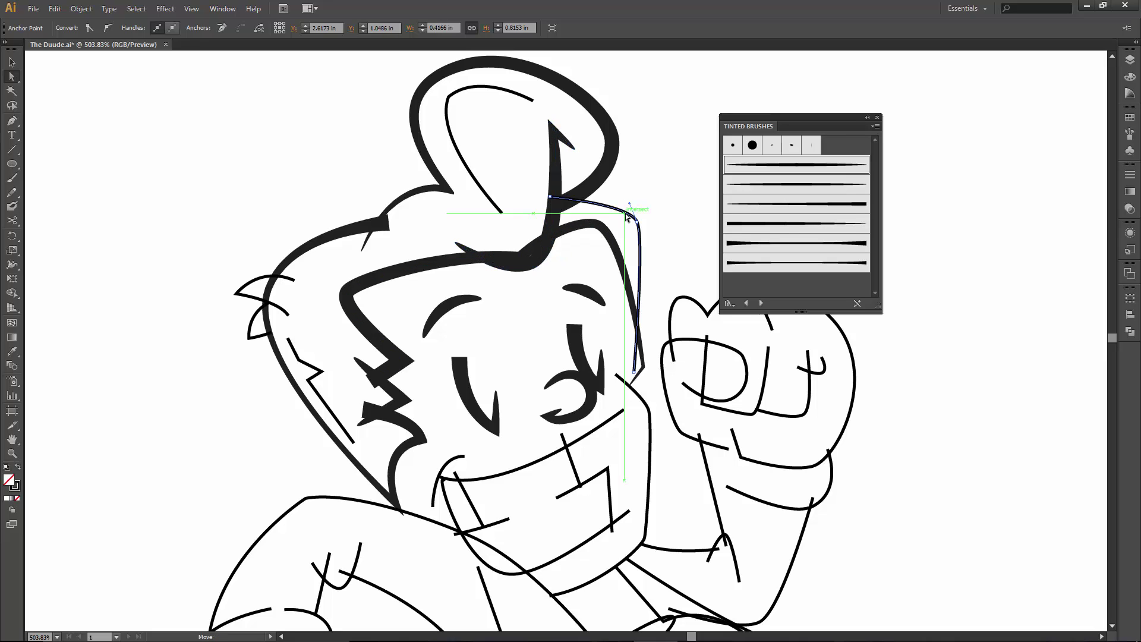
left_click(753, 187)
left_click(659, 191)
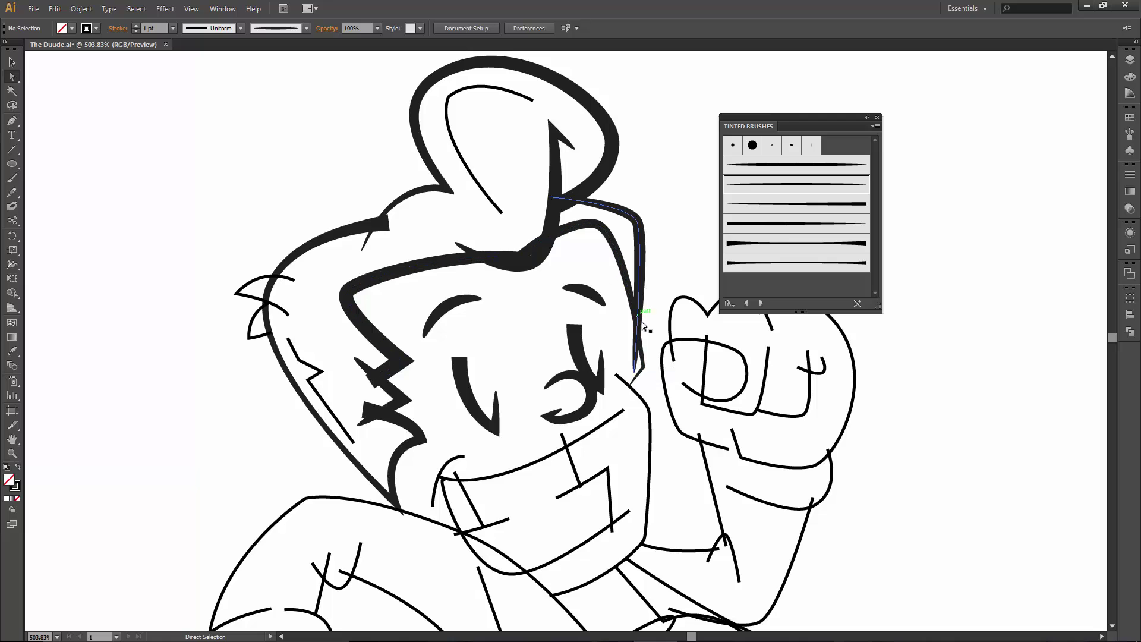
Lengthen the hair strand's bottom end slightly and give the smile a thinner tapered brush.
left_click_drag(634, 375, 634, 387)
left_click(643, 389)
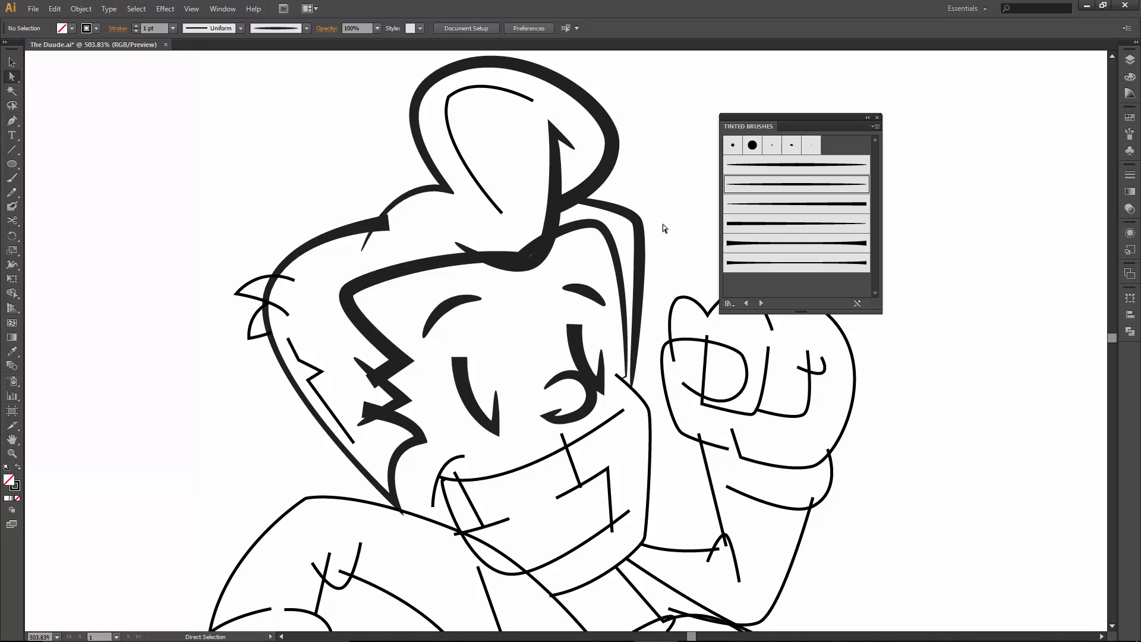
left_click(585, 436)
left_click(767, 224)
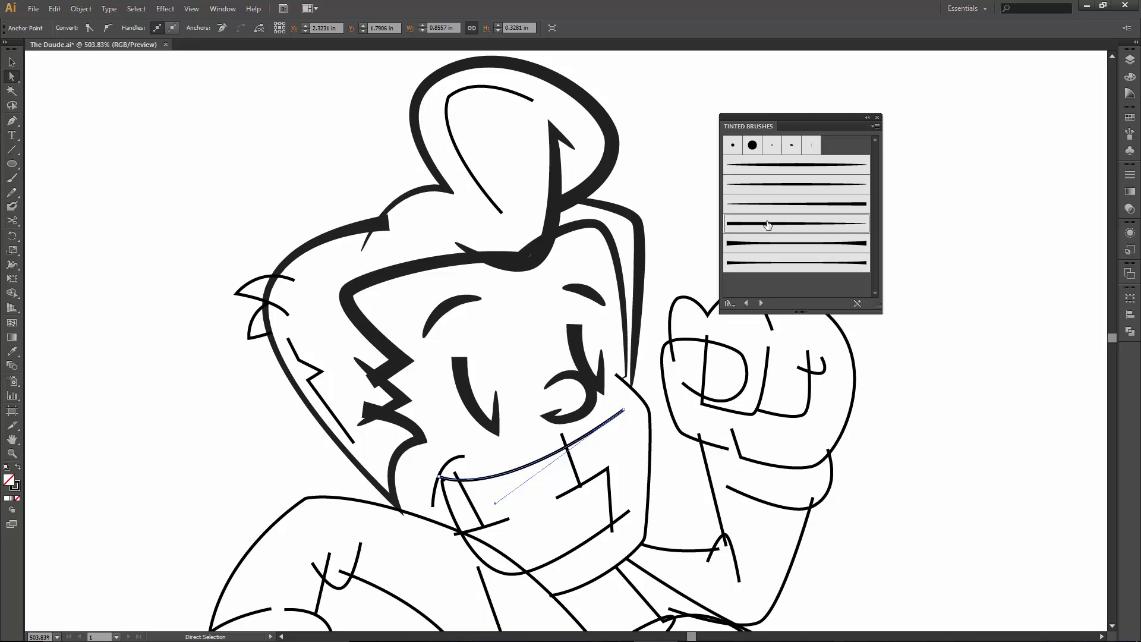
left_click(760, 208)
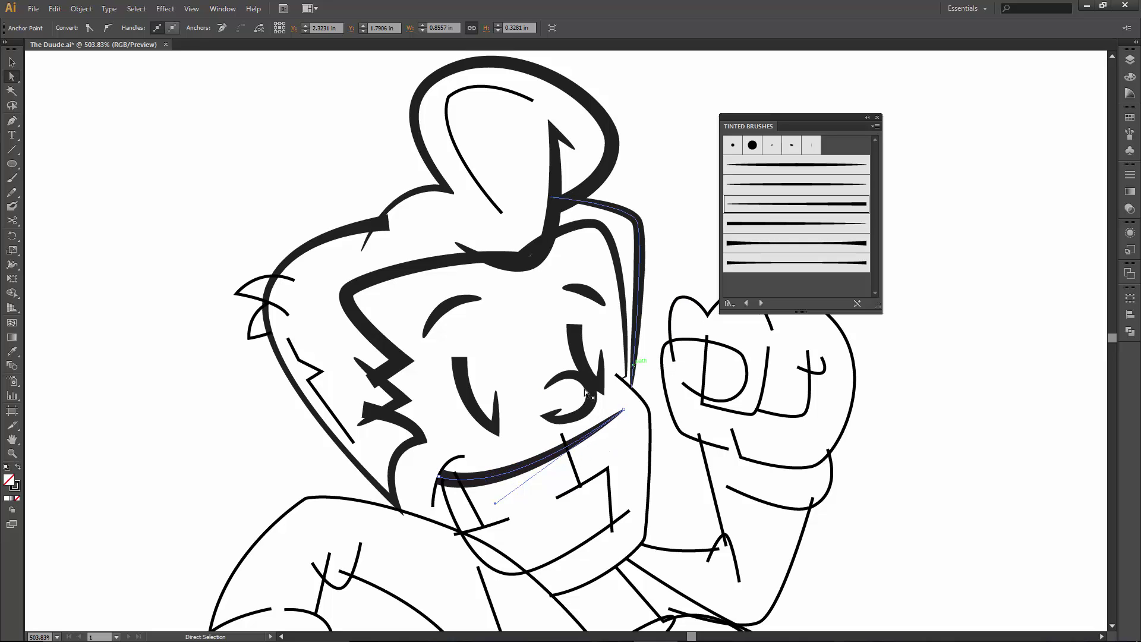
Apply tapered brushes to the mouth-corner hook and the diagonal and lower-left mouth lines.
left_click(468, 455)
left_click(768, 186)
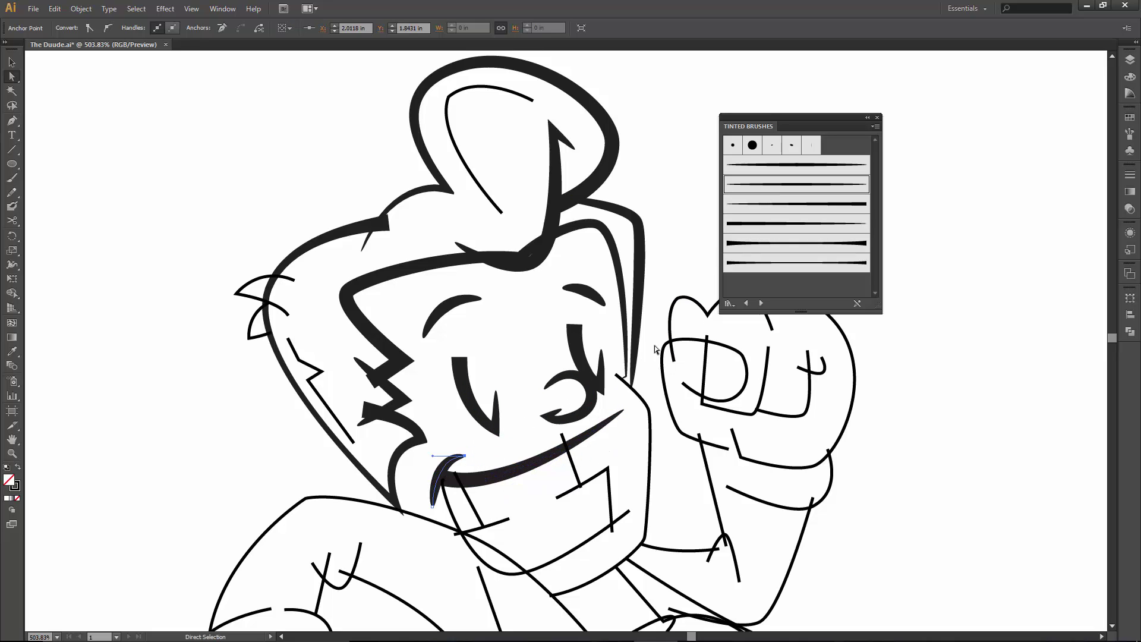
left_click(574, 468)
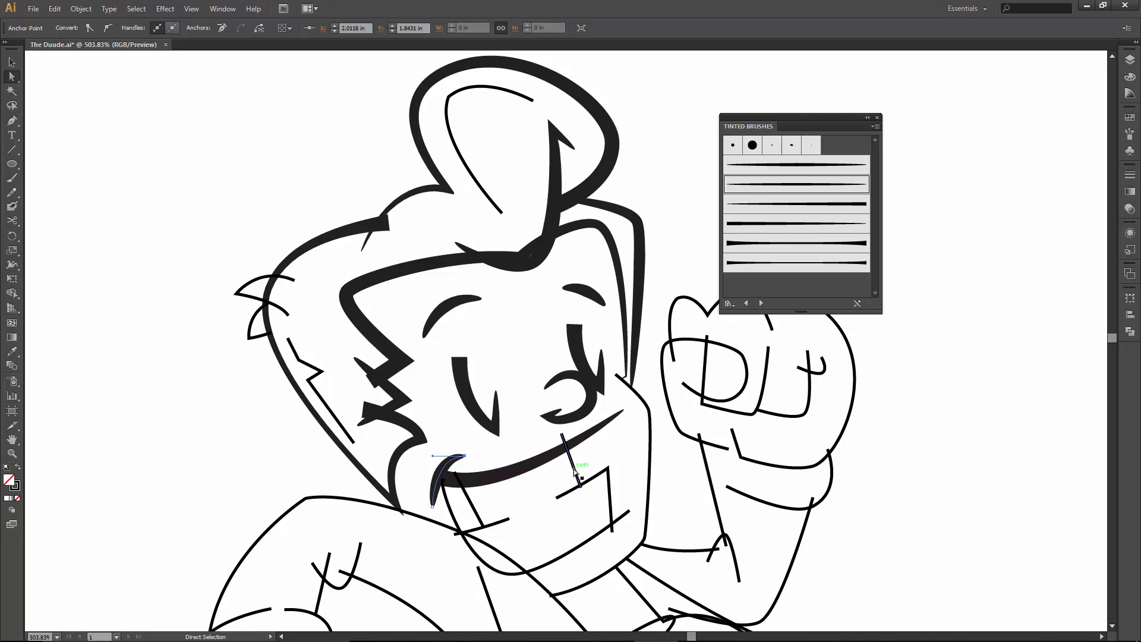
left_click(470, 498, "shift")
left_click(760, 223)
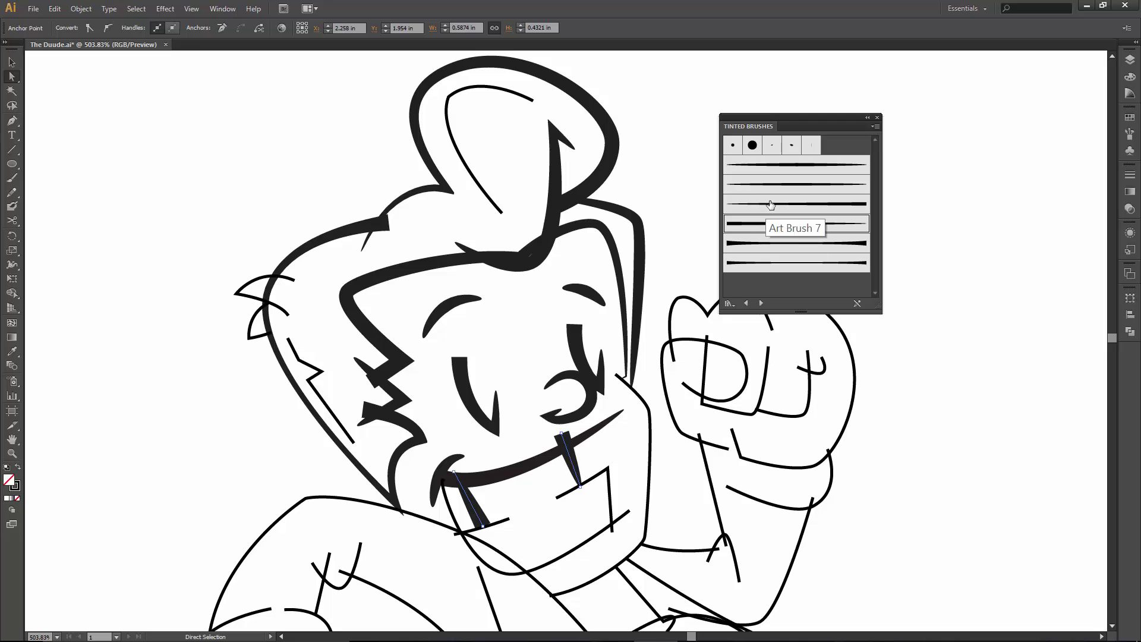
left_click(766, 205)
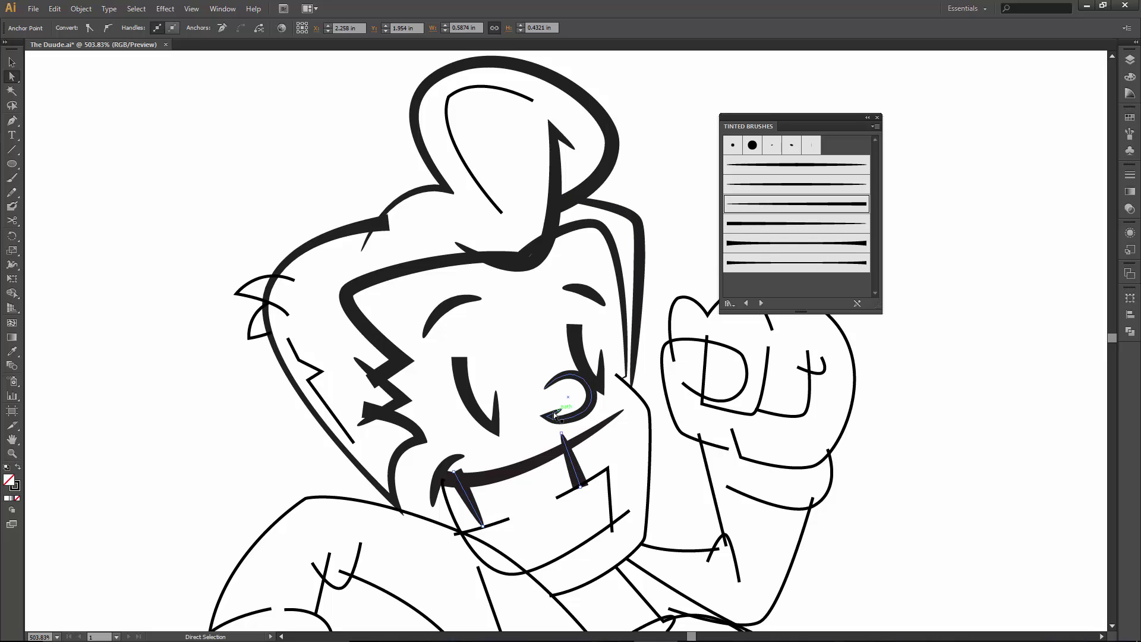
left_click(470, 500)
left_click(761, 224)
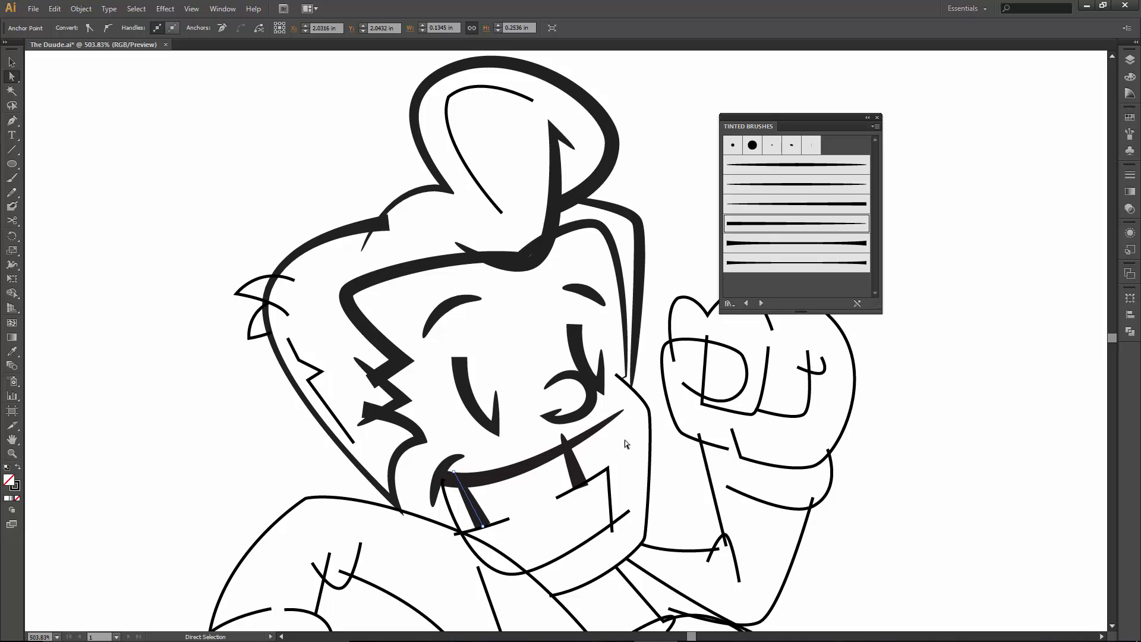
Brush the Z-shaped teeth line, the small stroke under the mouth and the lower mouth curve.
left_click(612, 482)
left_click(747, 230)
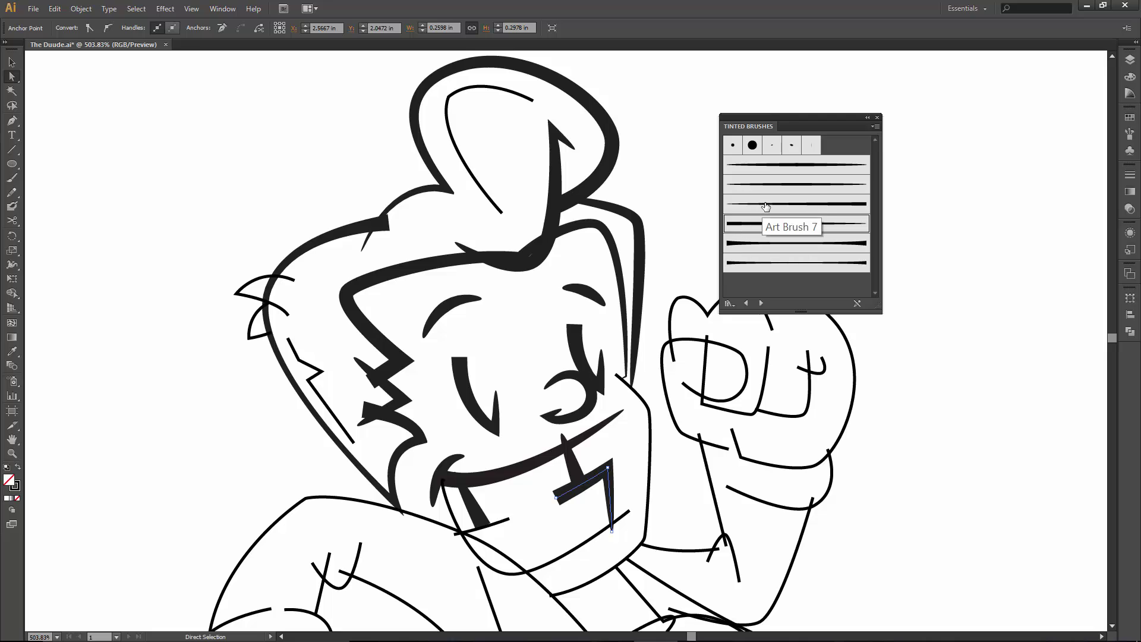
left_click(766, 205)
left_click(507, 523)
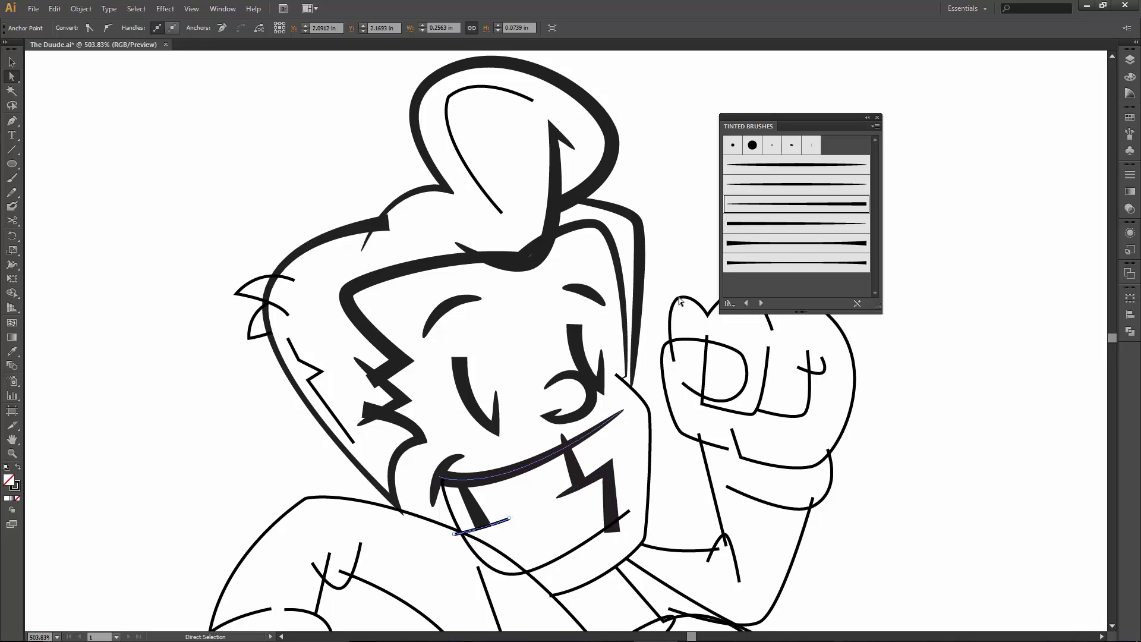
left_click(767, 225)
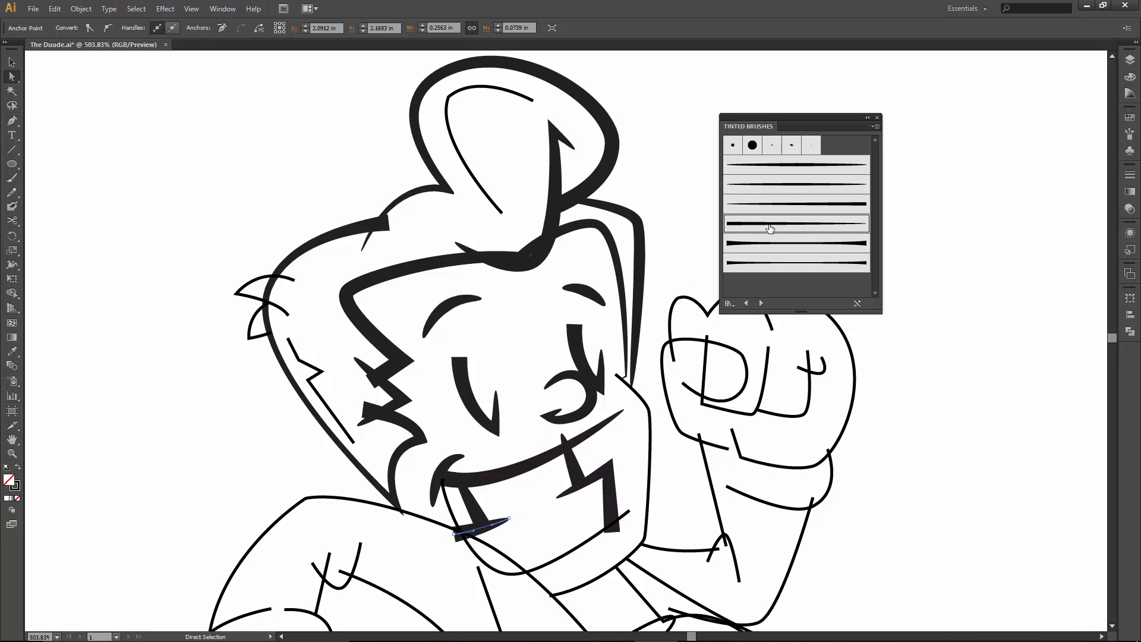
left_click(591, 534)
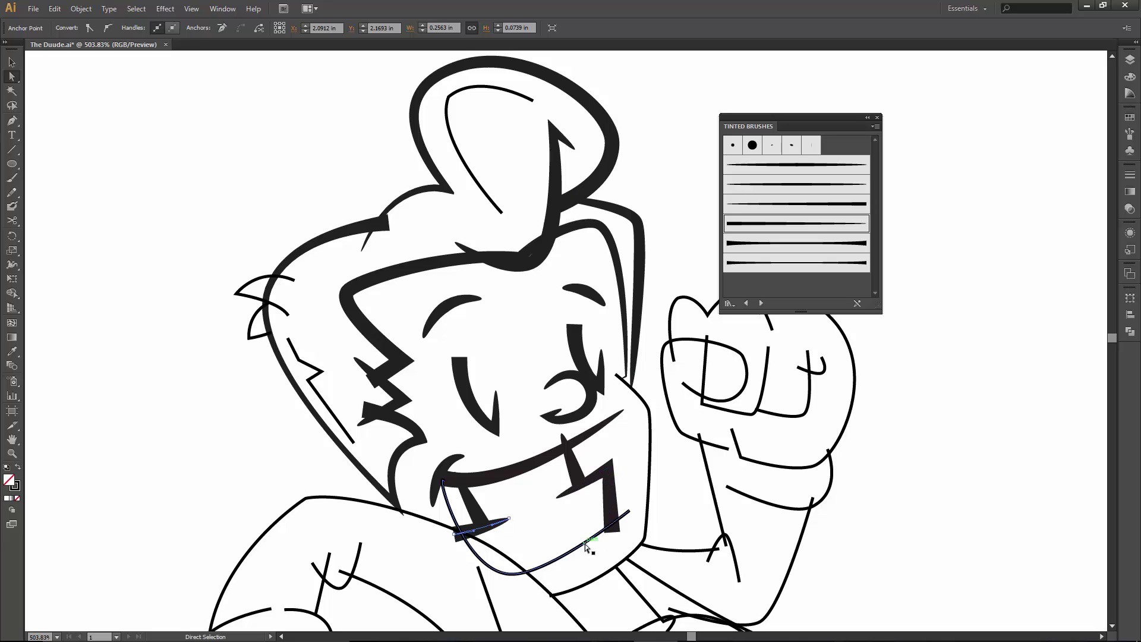
left_click(766, 224)
left_click(768, 205)
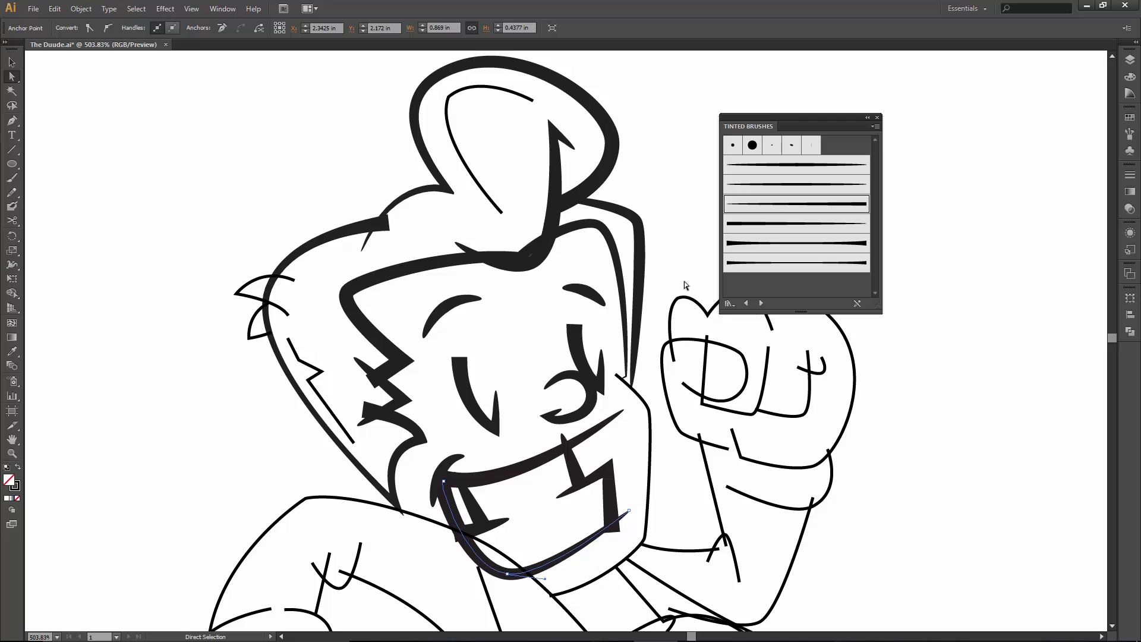
left_click(444, 482)
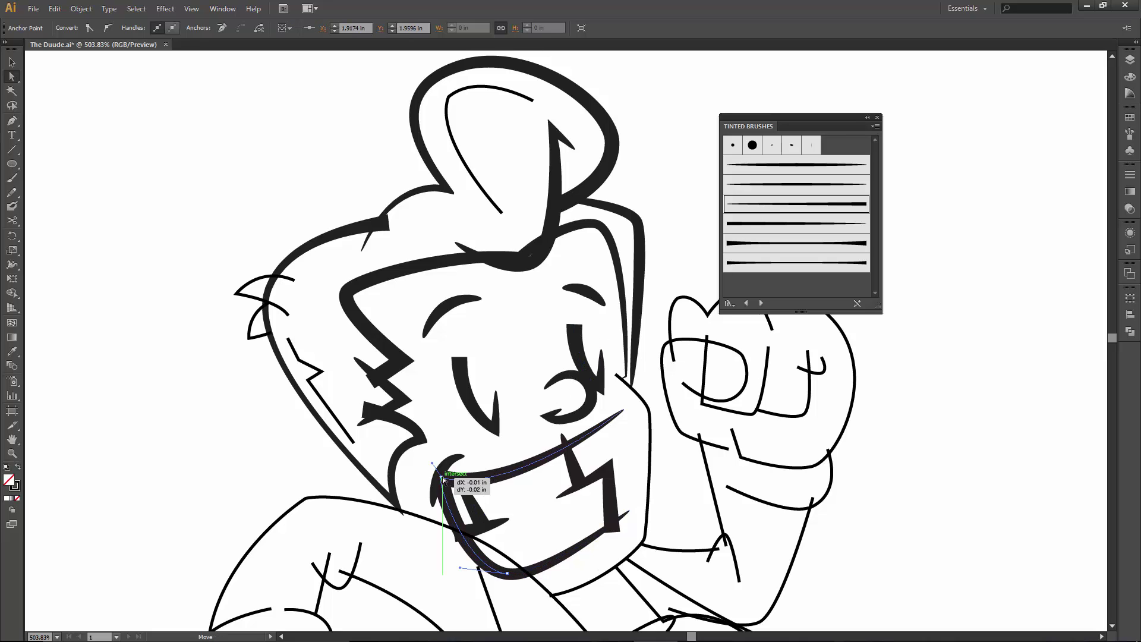
Give the left zigzag hair line, the inner curl curve and the small left hair curve tapered strokes.
left_click(334, 416)
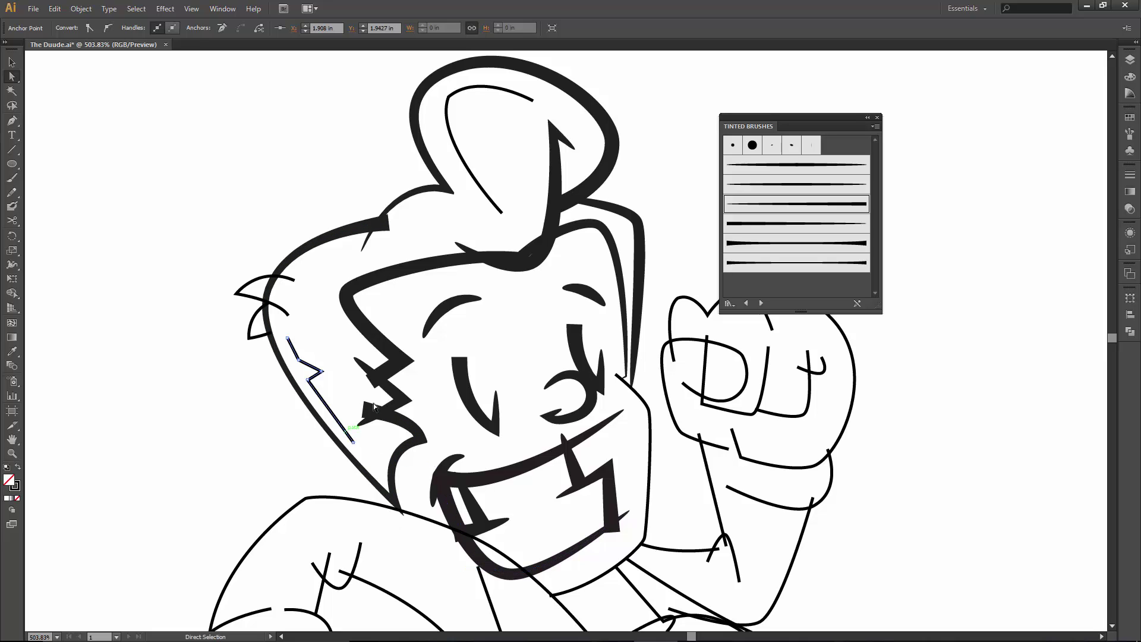
left_click(768, 184)
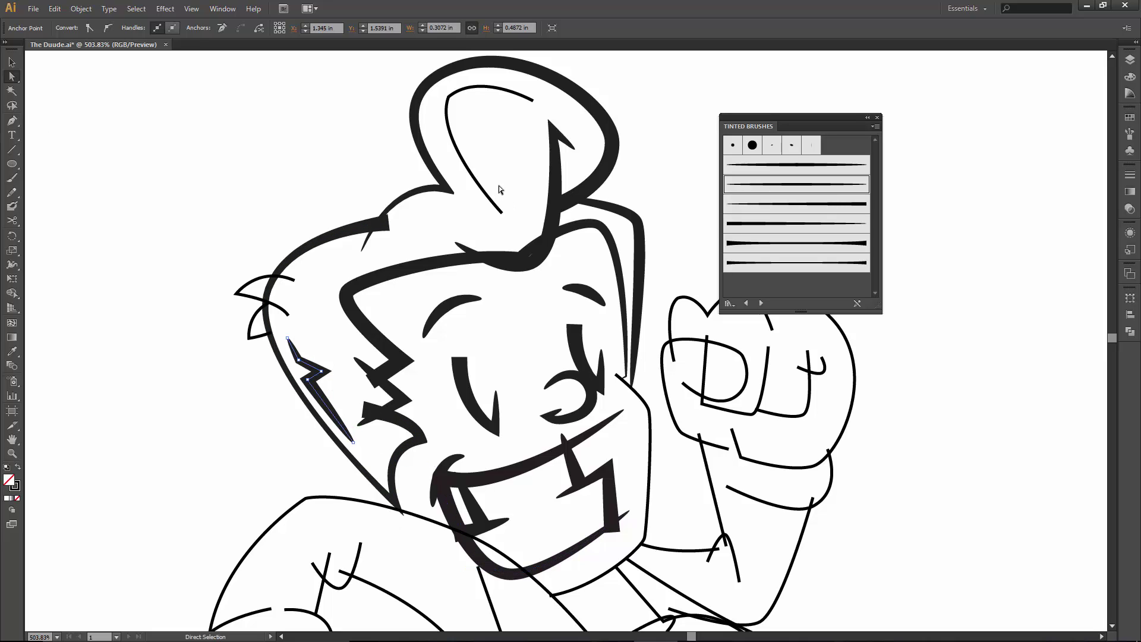
left_click(484, 196)
left_click(785, 165)
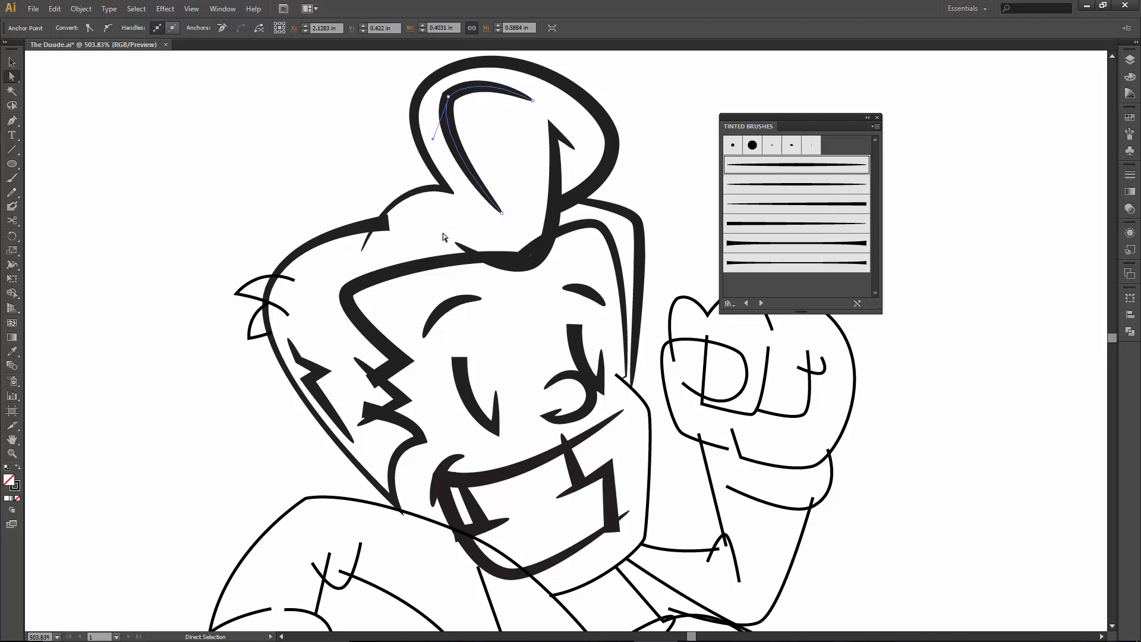
left_click(294, 279)
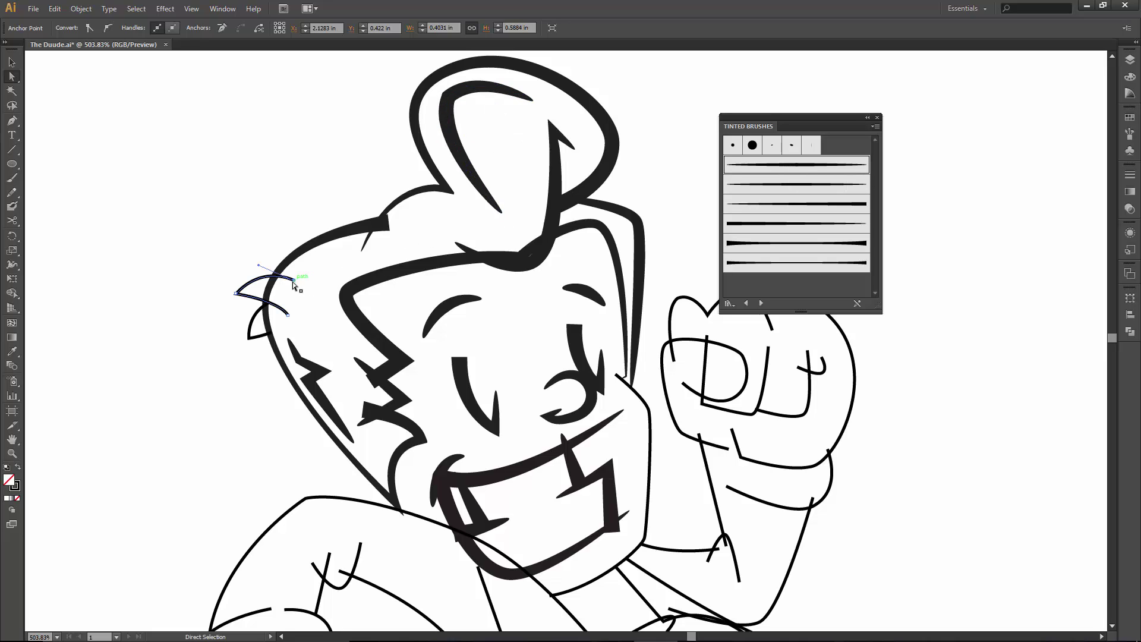
left_click(786, 183)
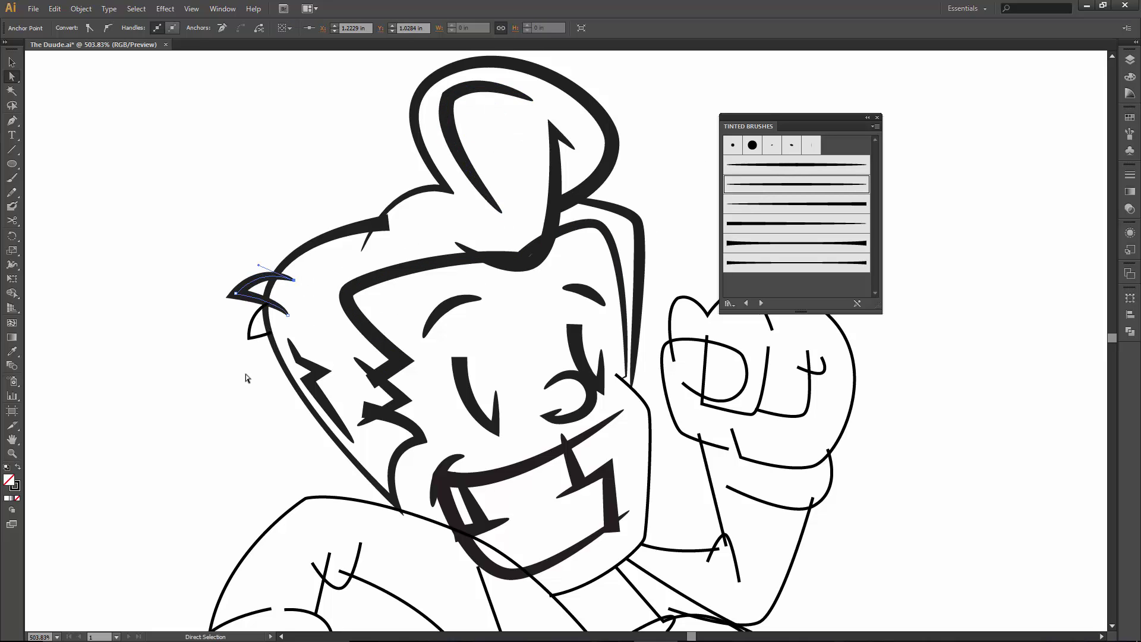
left_click_drag(643, 446, 468, 349)
Apply thick tapered brushes to the arm curve, wrist curve, fist's right outline and knuckle outline.
left_click(555, 458)
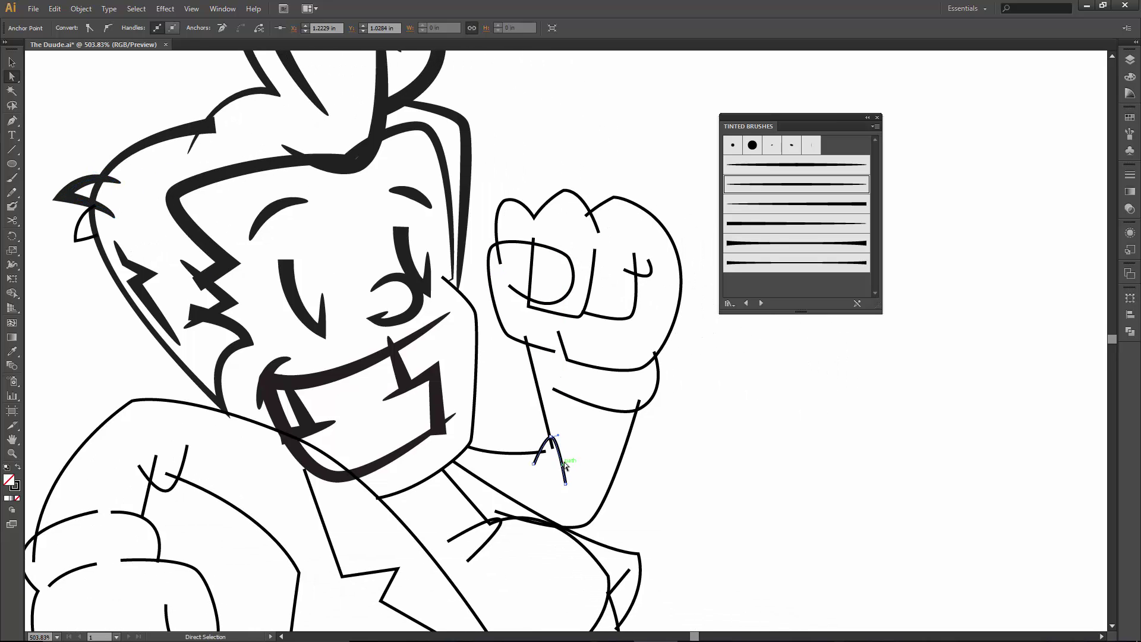
left_click(766, 188)
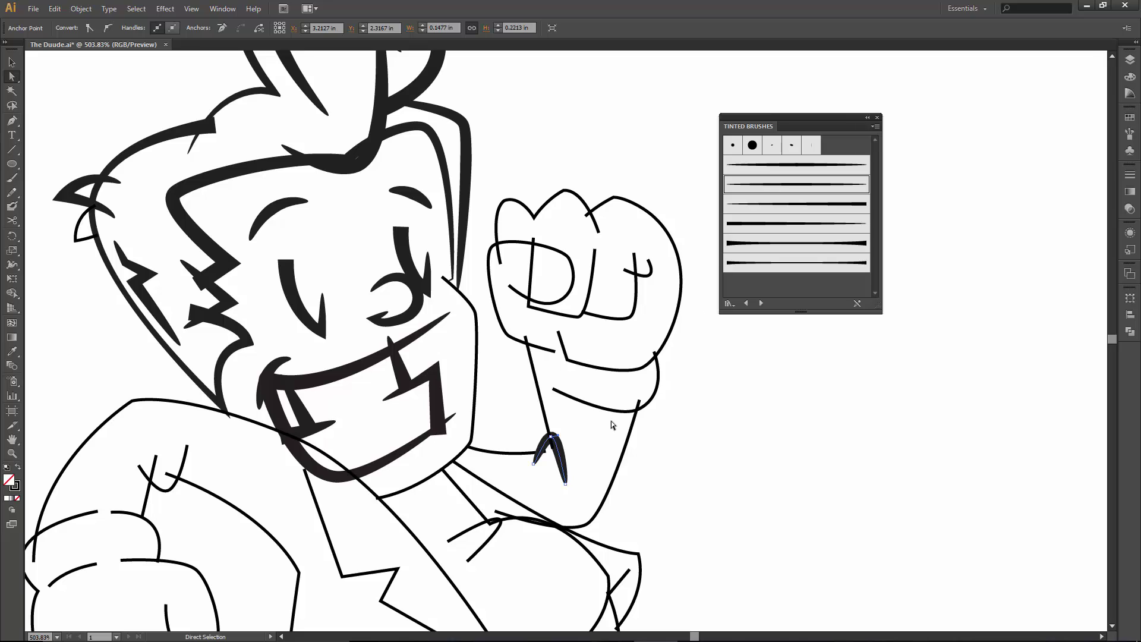
left_click(601, 408)
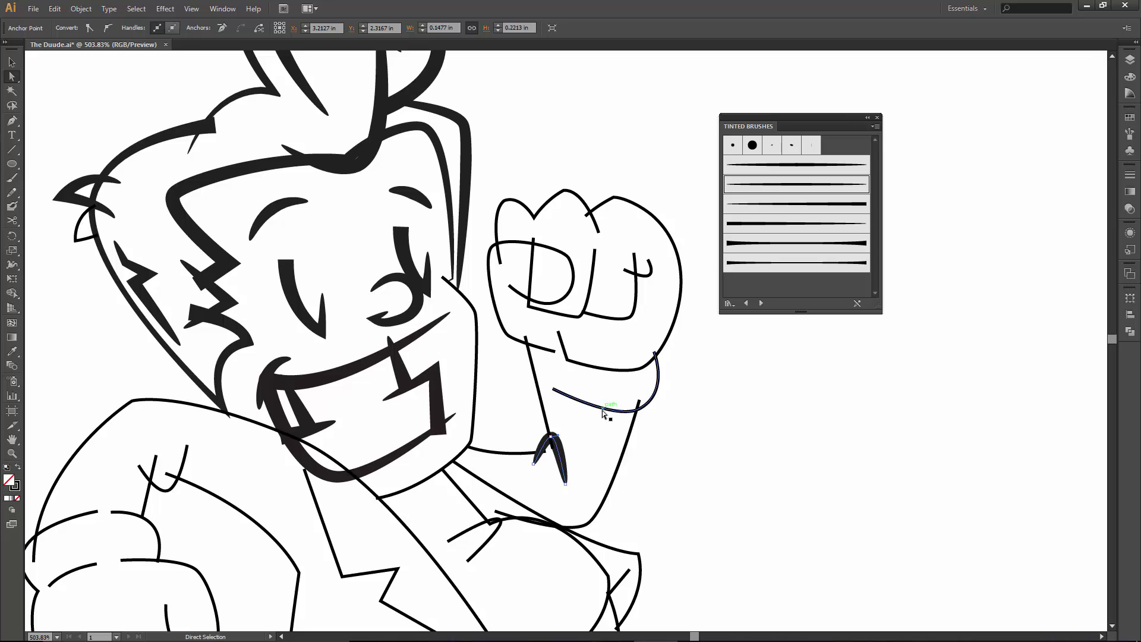
left_click(772, 206)
left_click(597, 369)
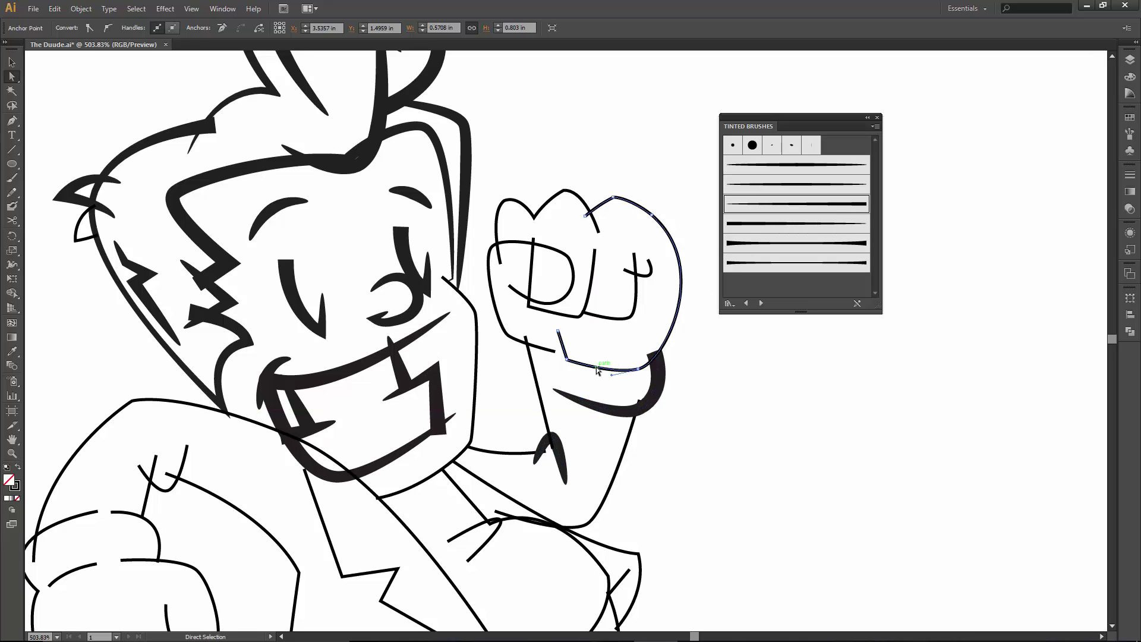
left_click(785, 206)
left_click(579, 198)
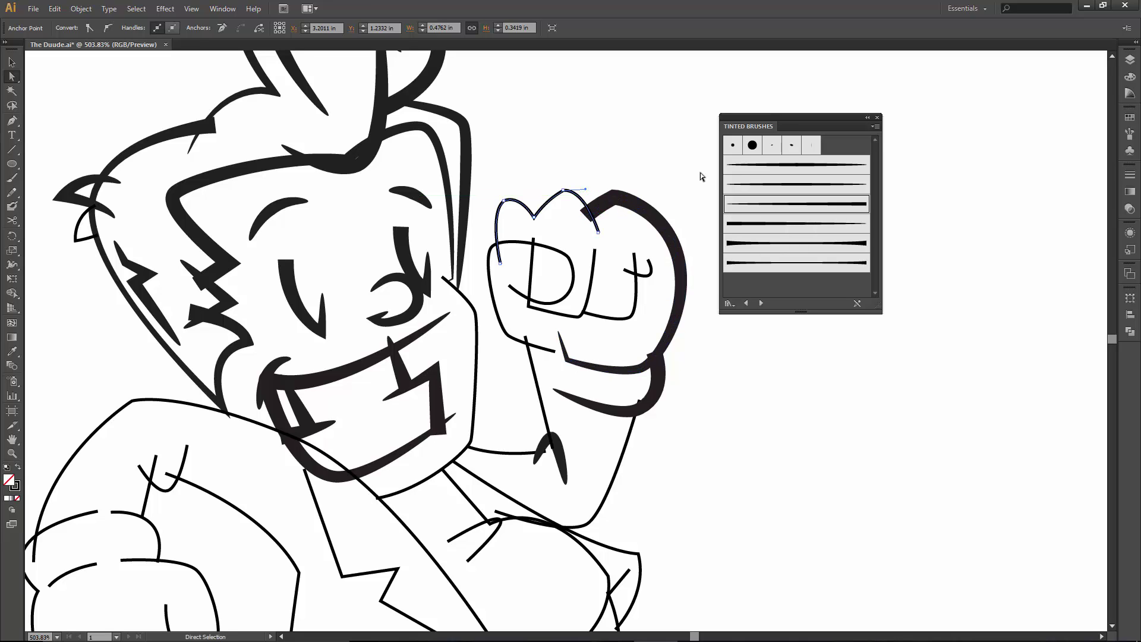
left_click(764, 213)
Give the fist's D-shaped outline and the J stroke tapered brushes, the J a heavier one.
left_click(574, 273)
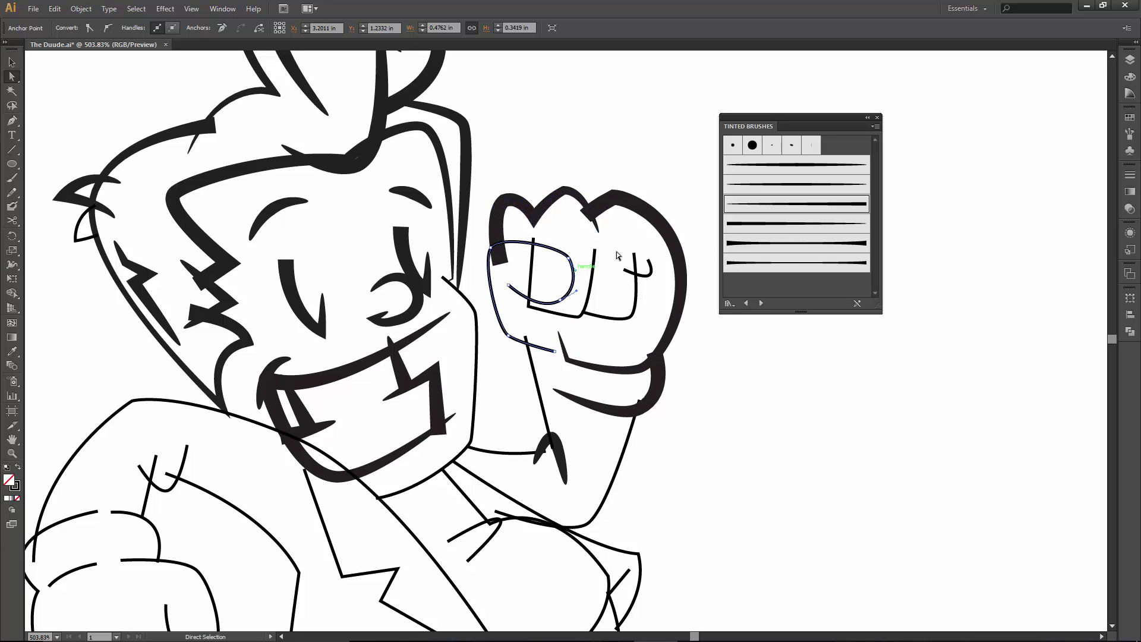
left_click(768, 186)
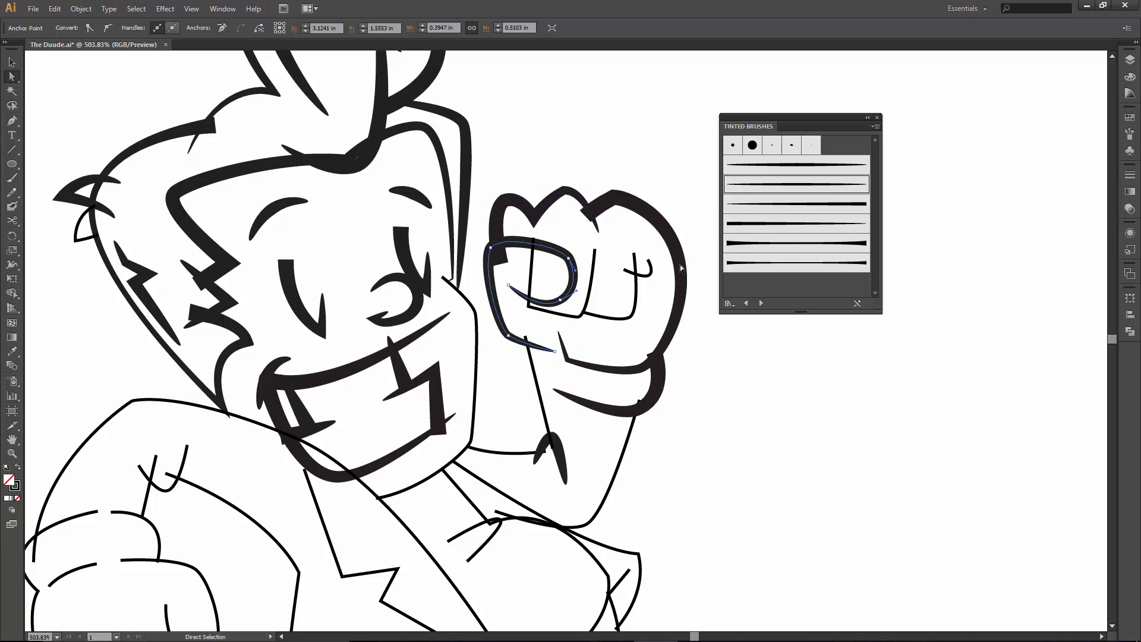
left_click(594, 276)
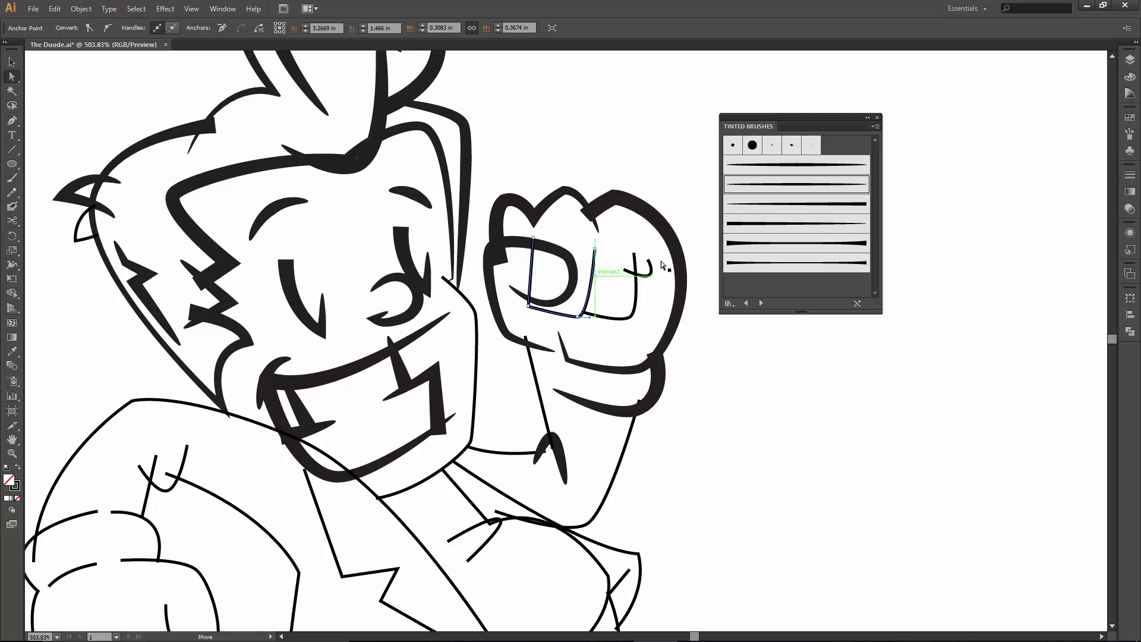
left_click(633, 309)
left_click(788, 205)
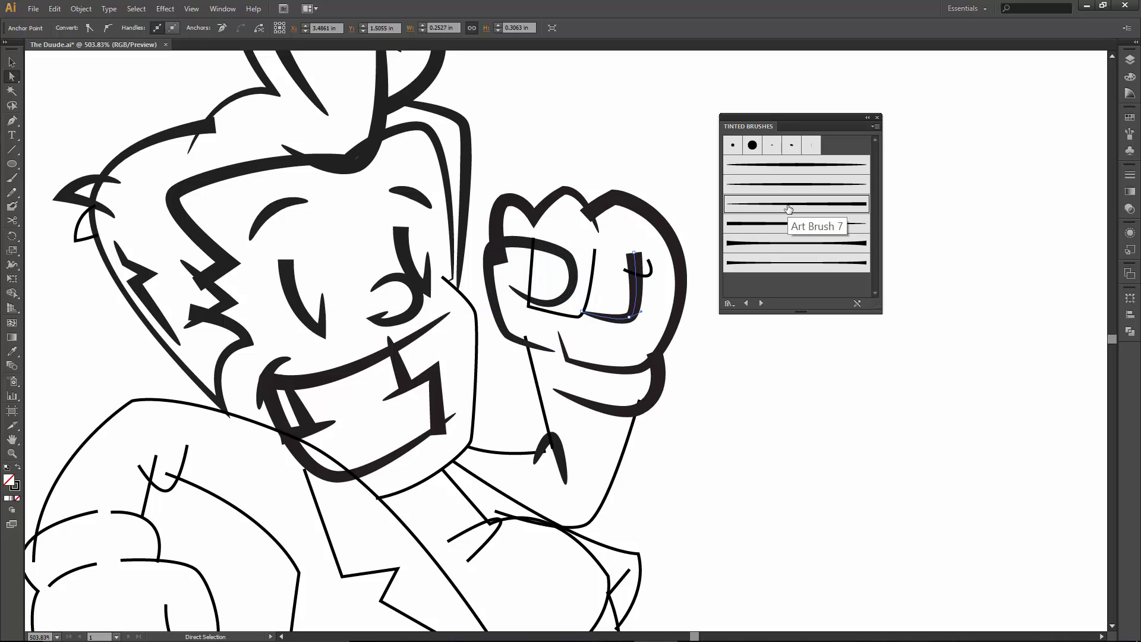
left_click(773, 224)
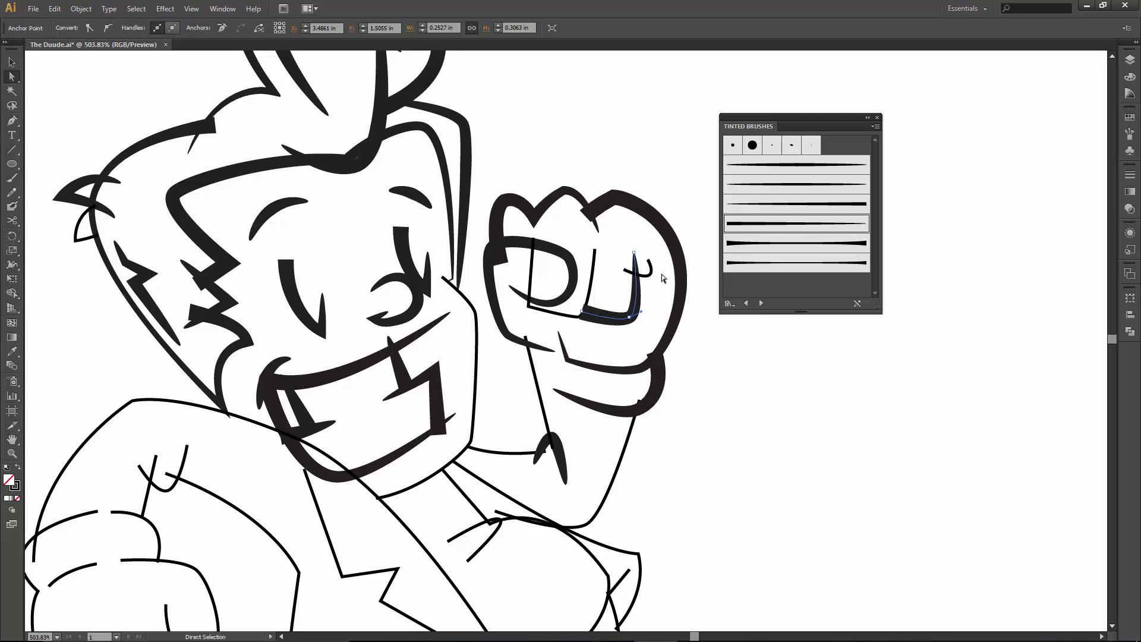
left_click(594, 268)
Apply the heavier tapered brush to the U stroke and a tapered brush to the chin curve.
left_click(776, 226)
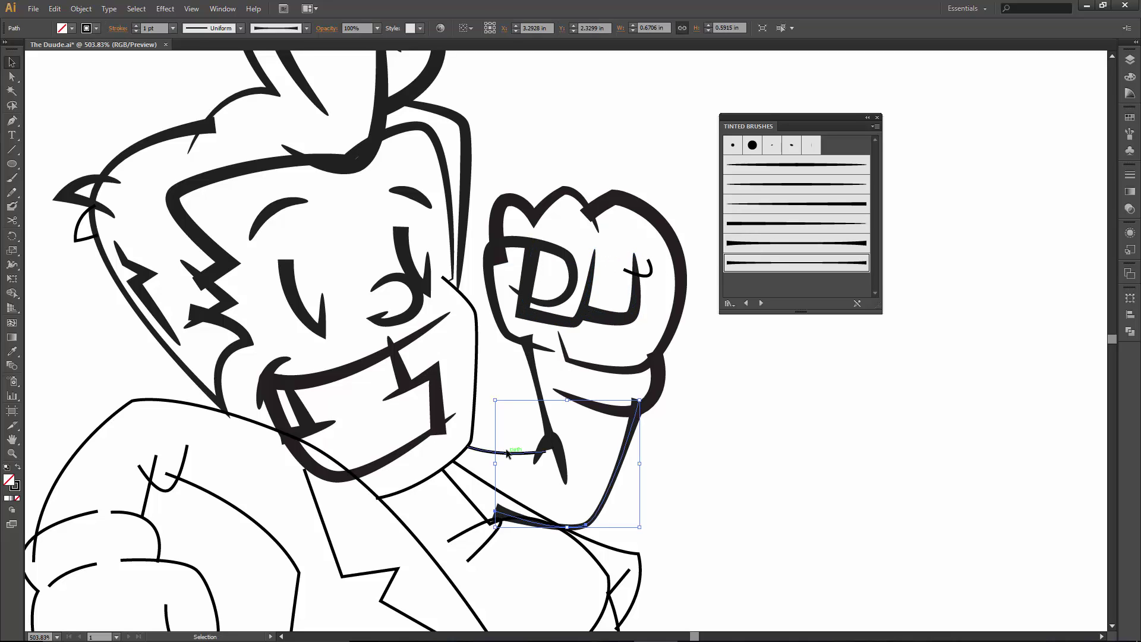
key("v")
left_click(506, 451)
left_click(856, 263)
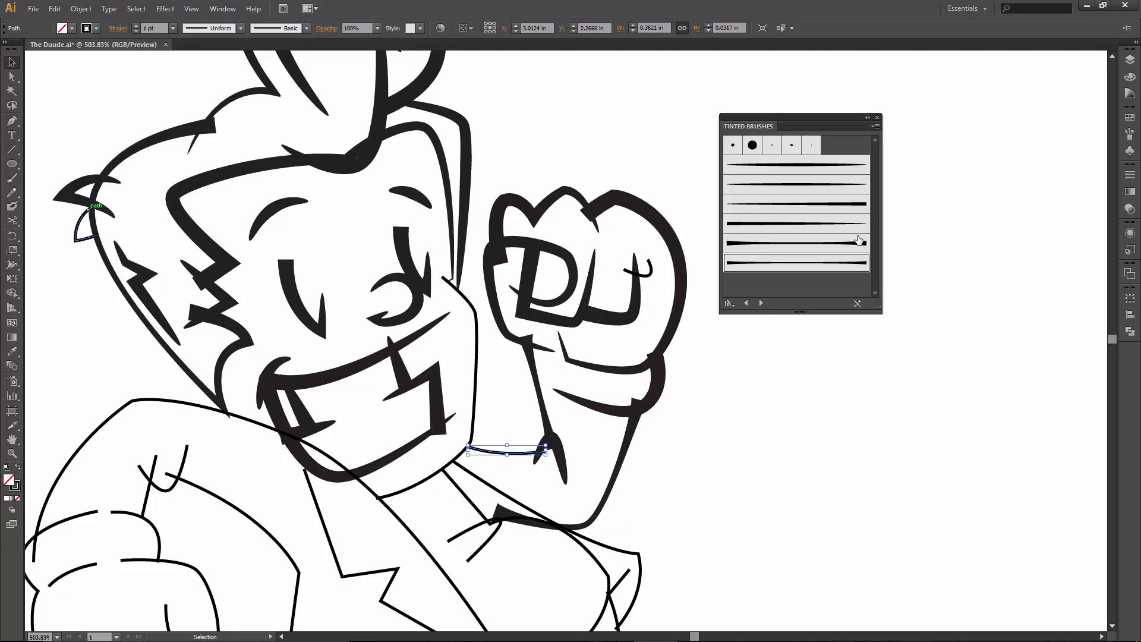
left_click(814, 267)
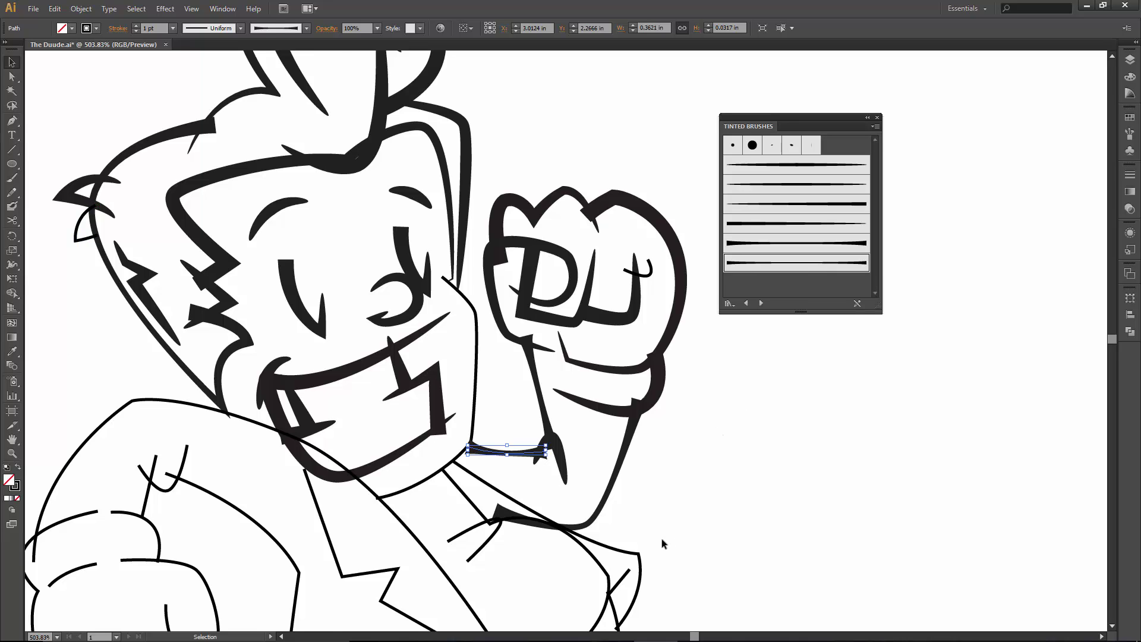
Give the long shoulder curve and the big lower body curve tapered brush strokes.
left_click_drag(661, 538, 723, 444)
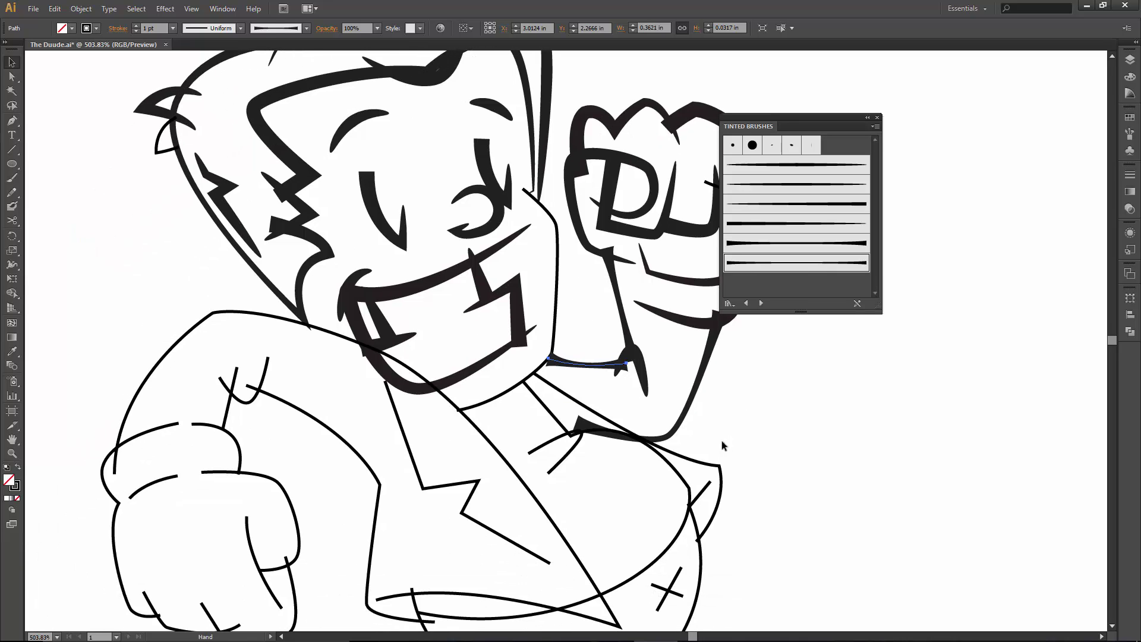
left_click(691, 460)
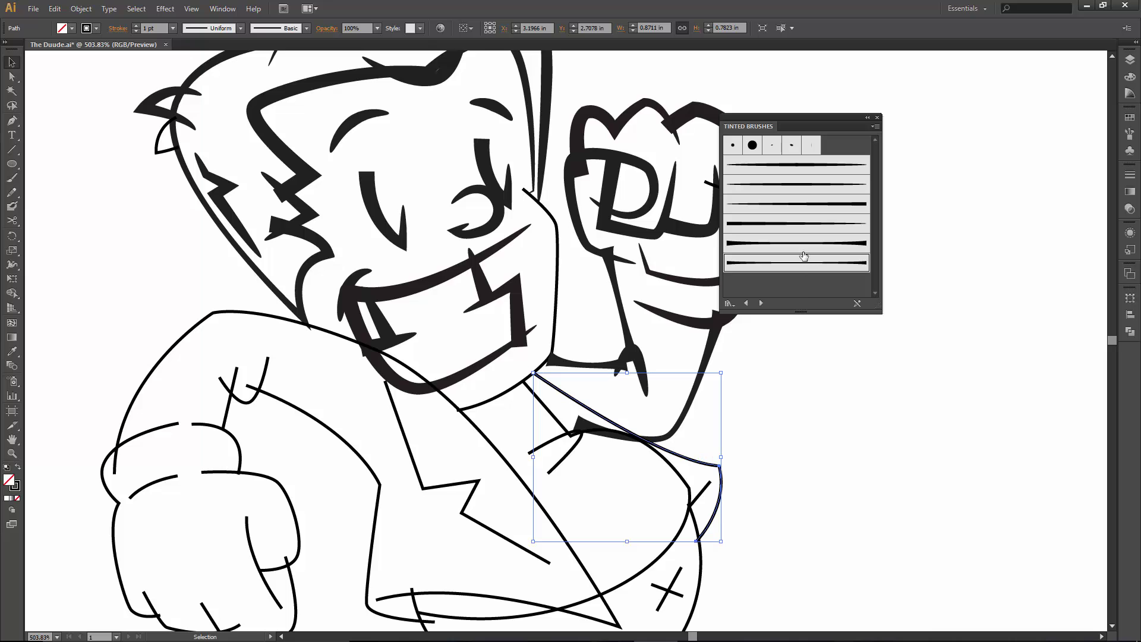
left_click(798, 271)
left_click(677, 490)
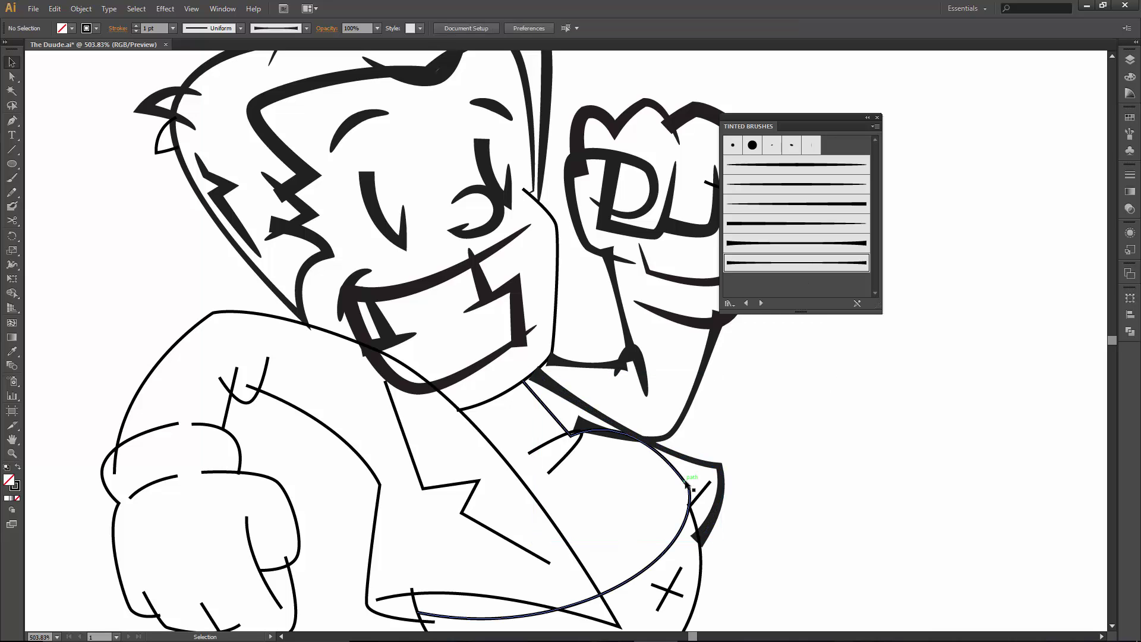
left_click(686, 485)
scroll(672, 491, "down", 3)
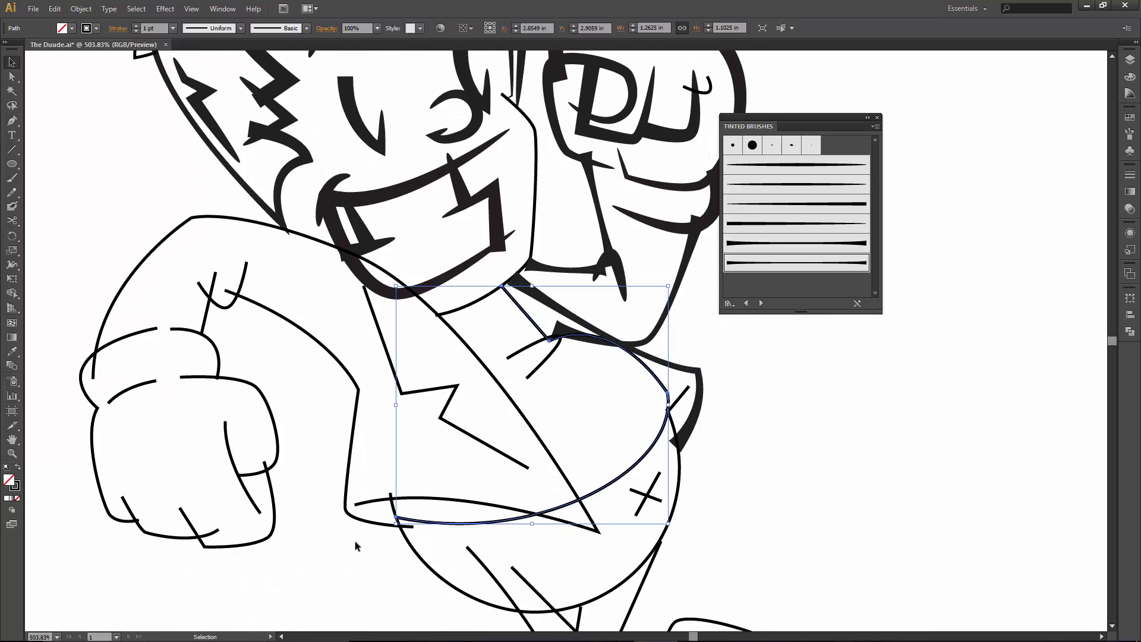
left_click(805, 262)
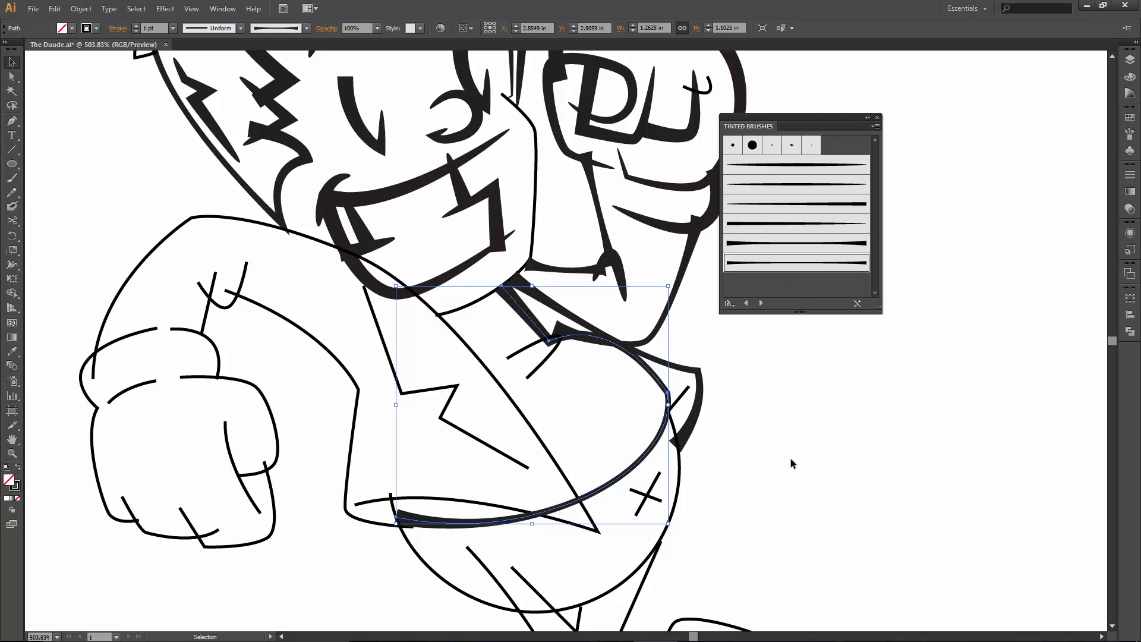
Make the belly ellipse and the long arm-and-body path thick tapered brush strokes.
left_click(790, 458)
left_click(429, 574)
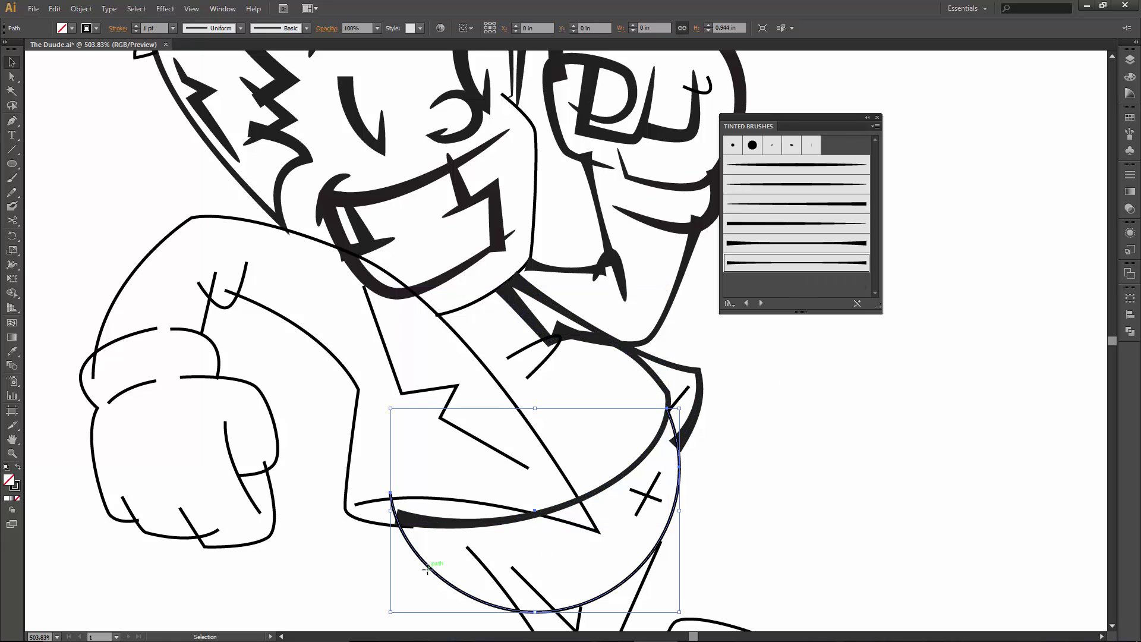
left_click(752, 267)
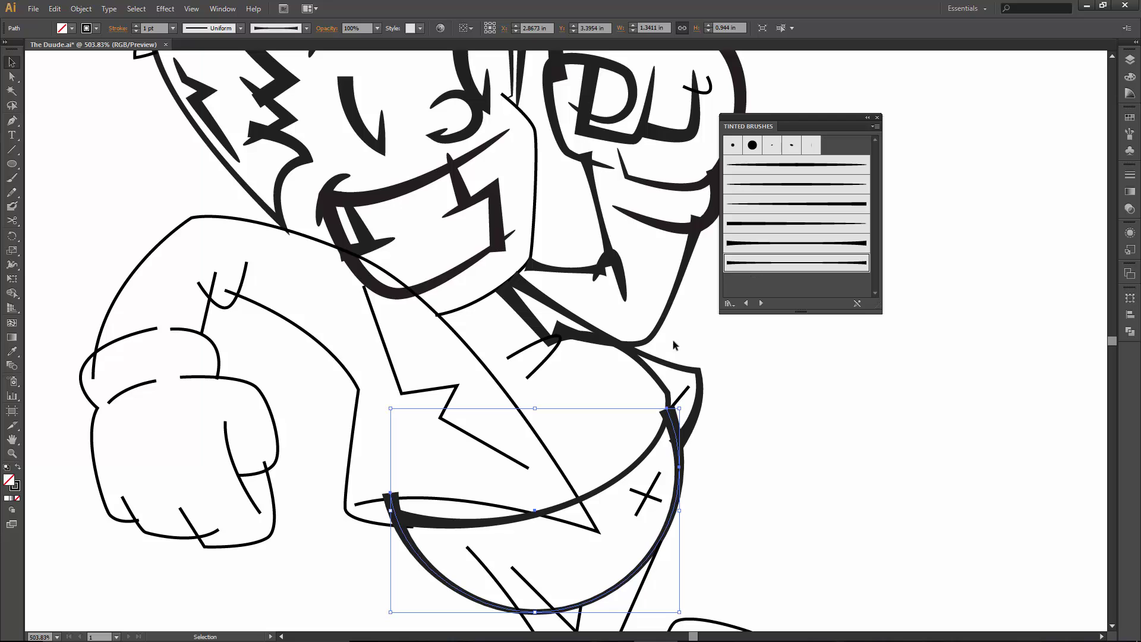
left_click(542, 441)
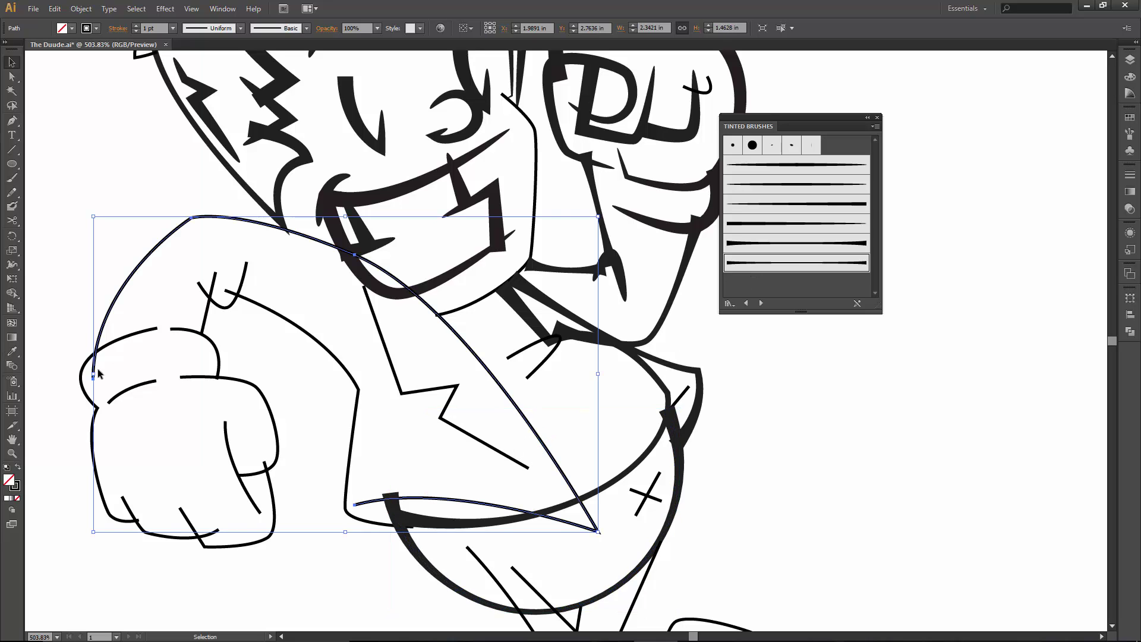
left_click(790, 224)
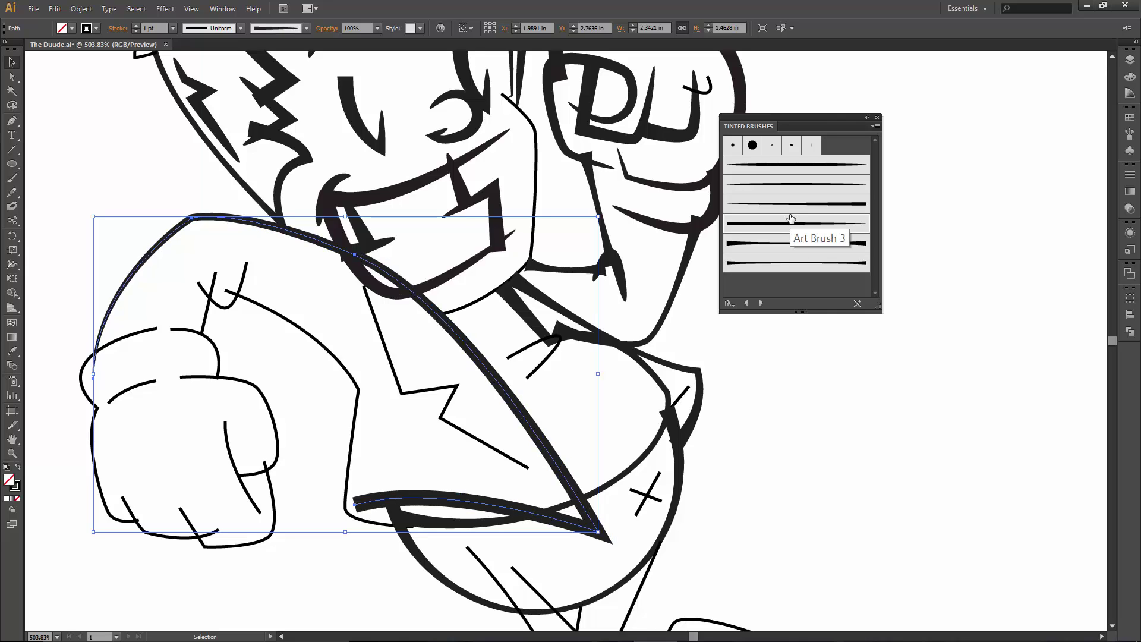
left_click(790, 204)
Apply thick tapered brushes to the lightning-bolt shirt line and the arm outline.
left_click(498, 451)
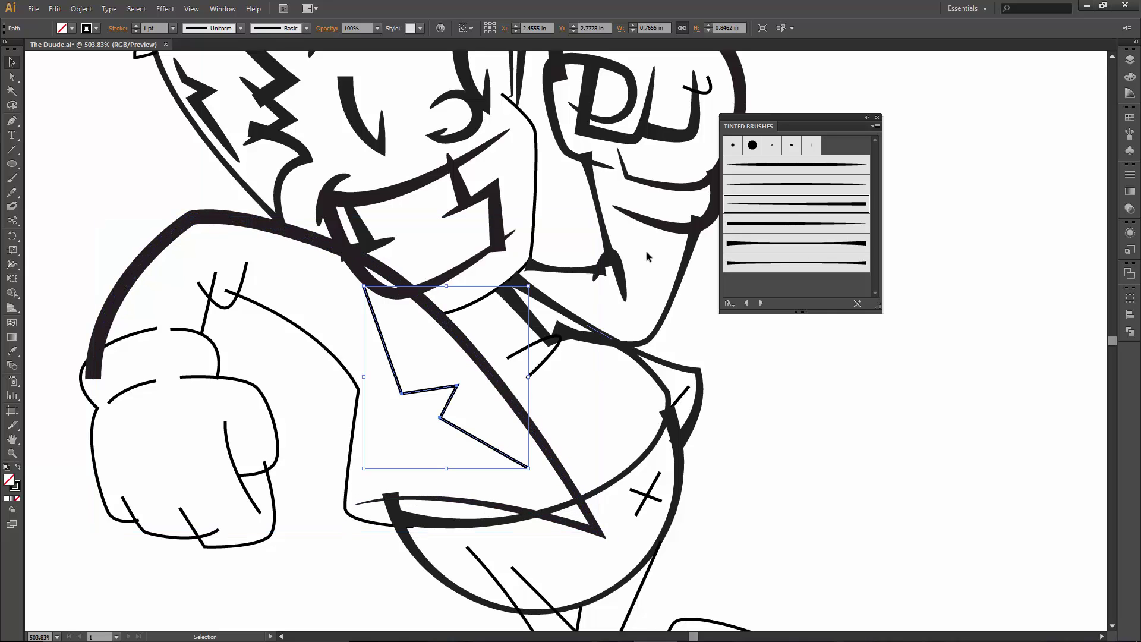
left_click(766, 168)
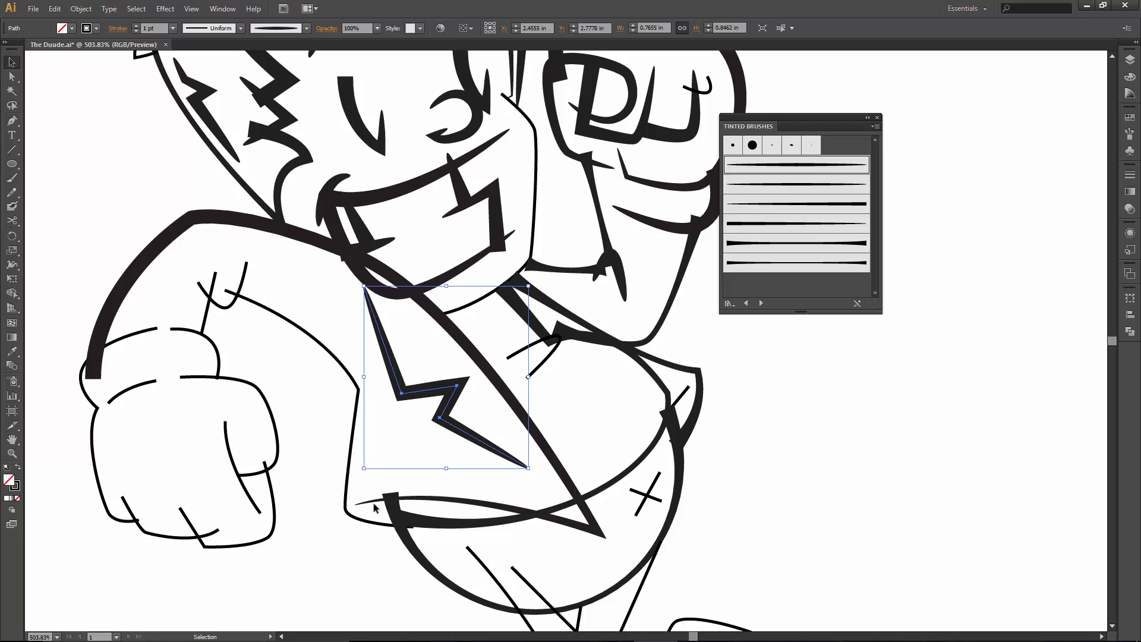
left_click(349, 481)
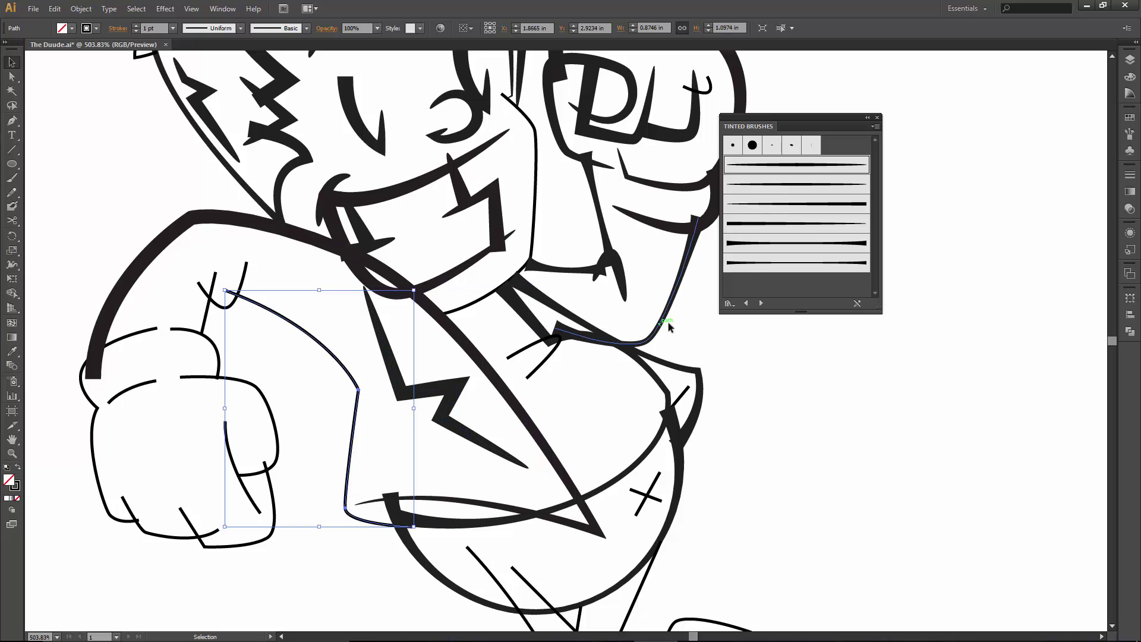
left_click(751, 263)
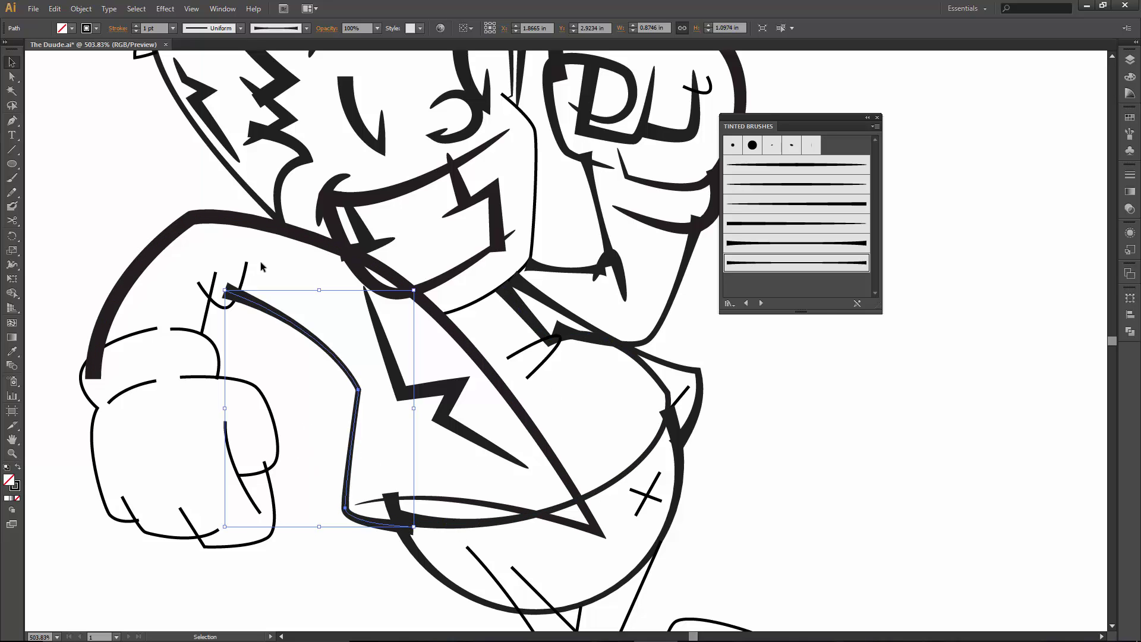
Brush the small U-curve and thin line on the arm, nudging the line's bottom anchor left.
left_click(235, 294)
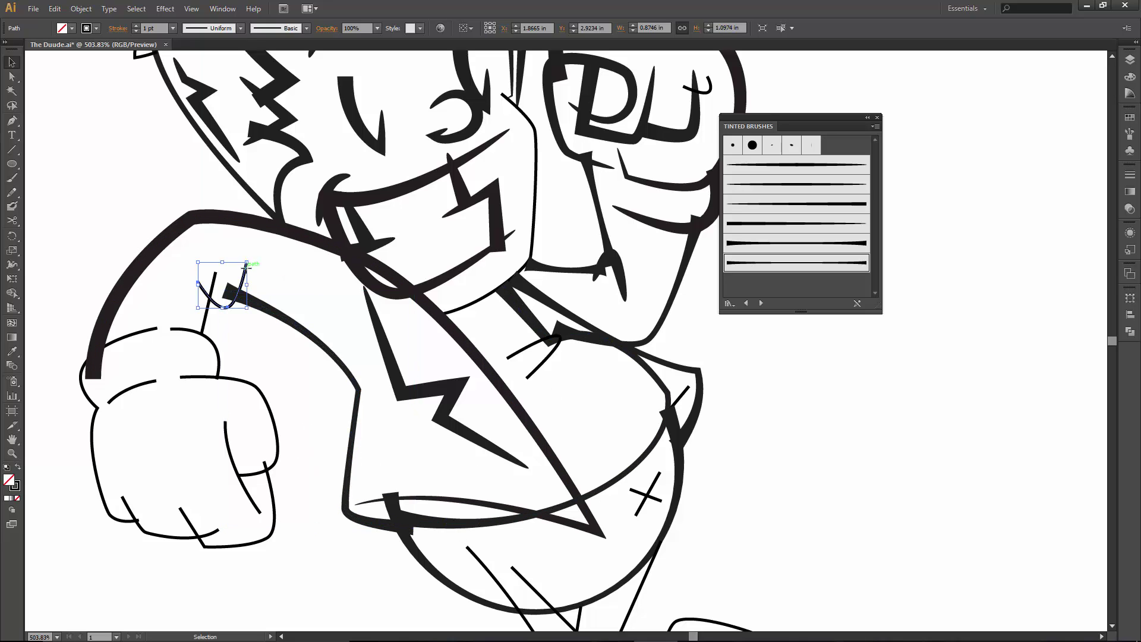
left_click(789, 229)
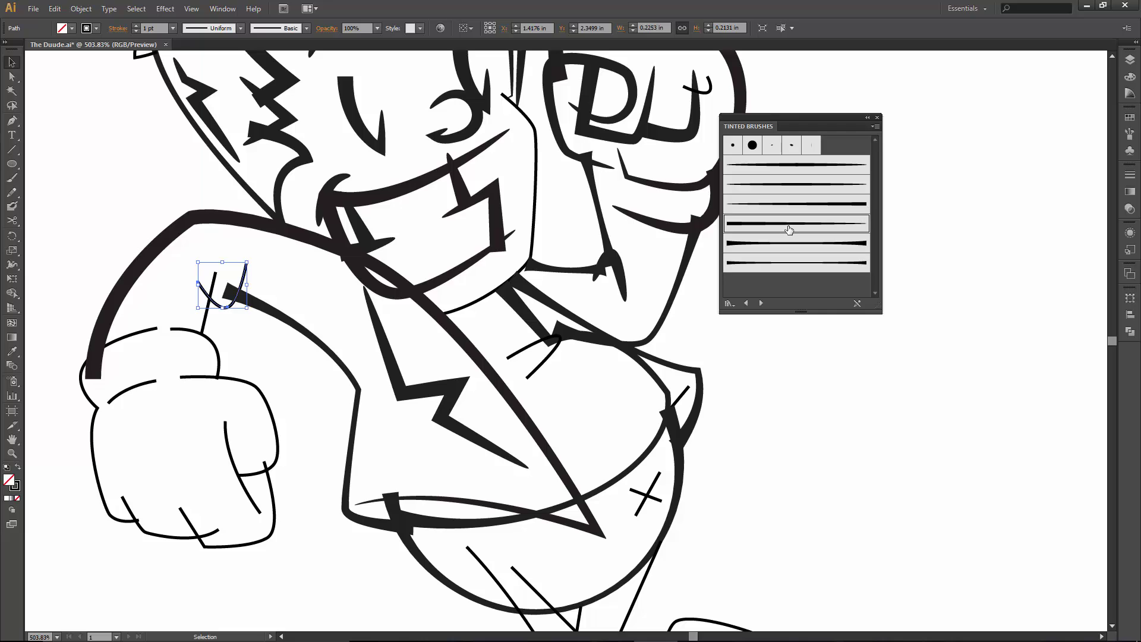
left_click(202, 324)
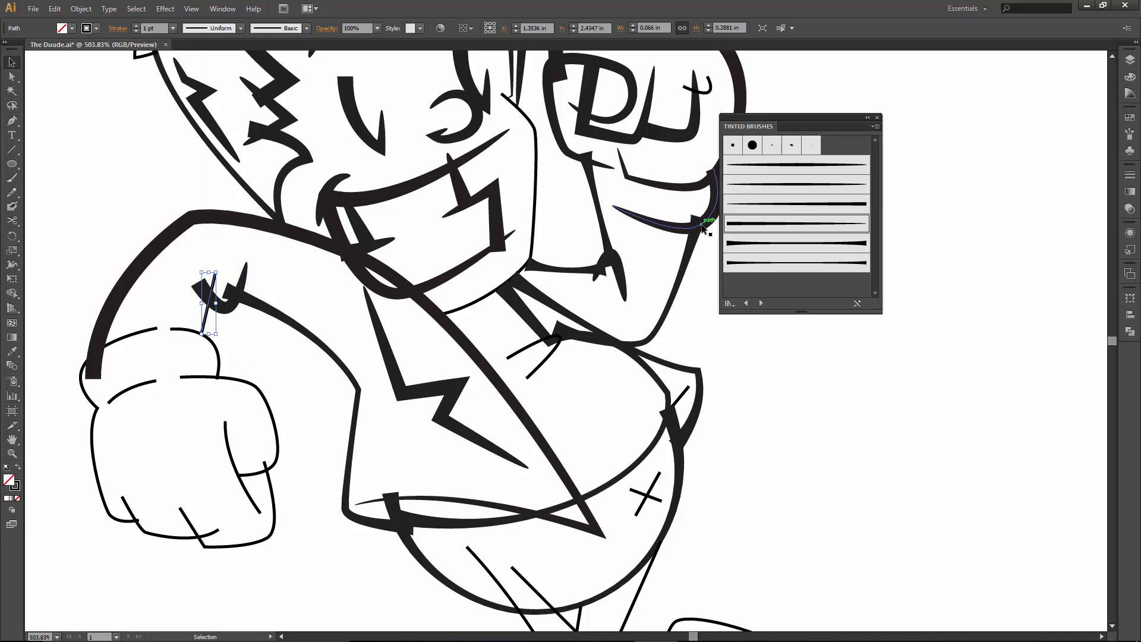
left_click(775, 205)
key("a")
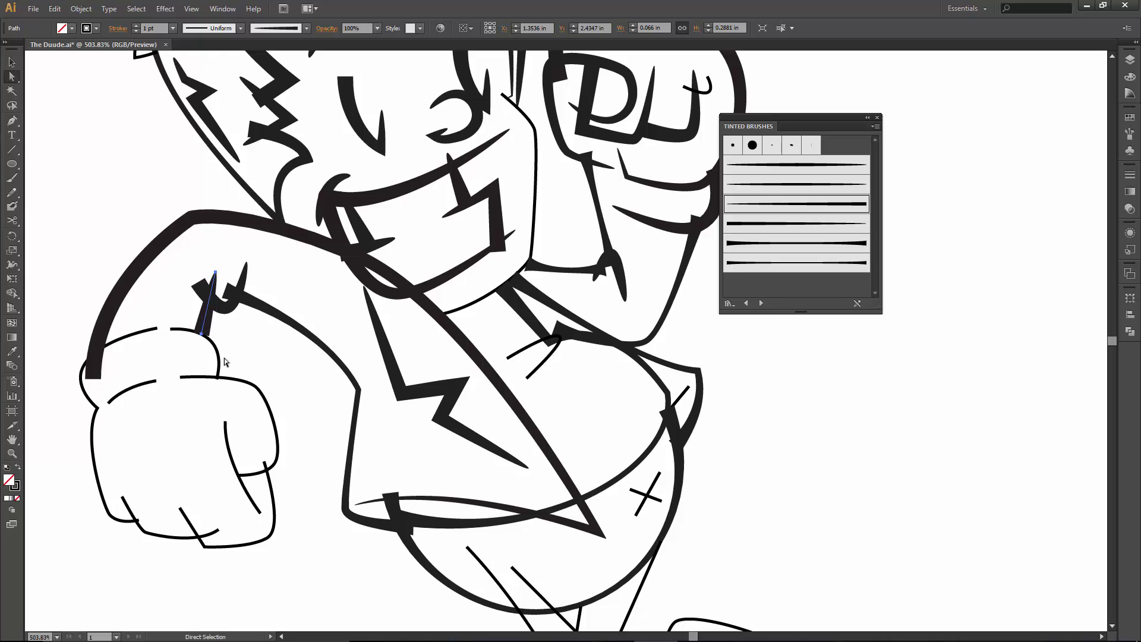
left_click(202, 334)
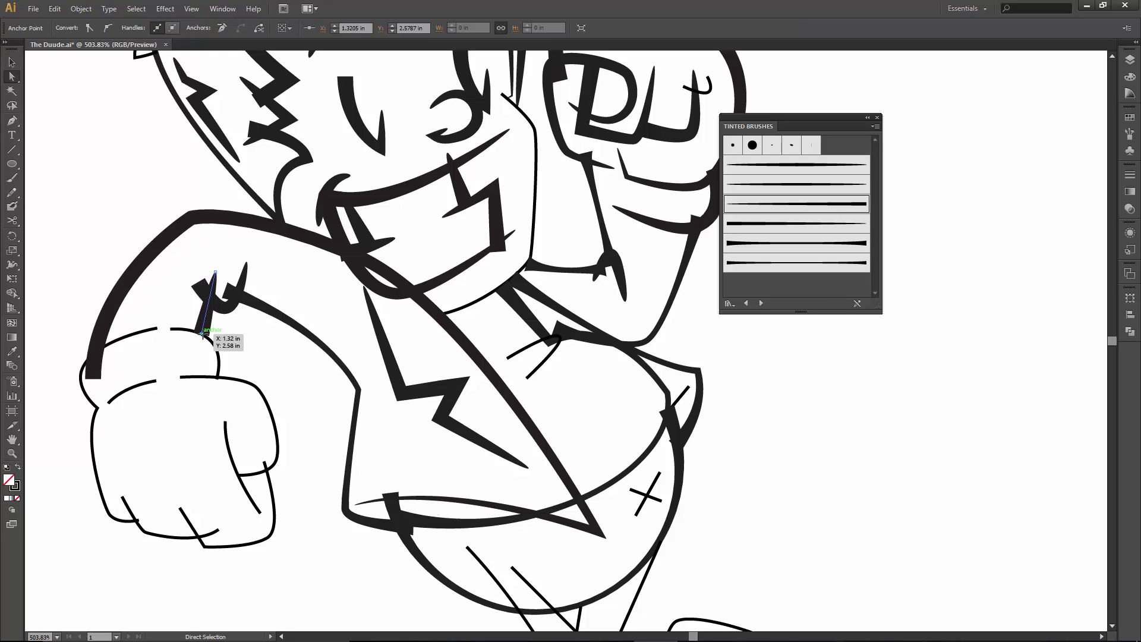
key("Left")
key("Left")
key("v")
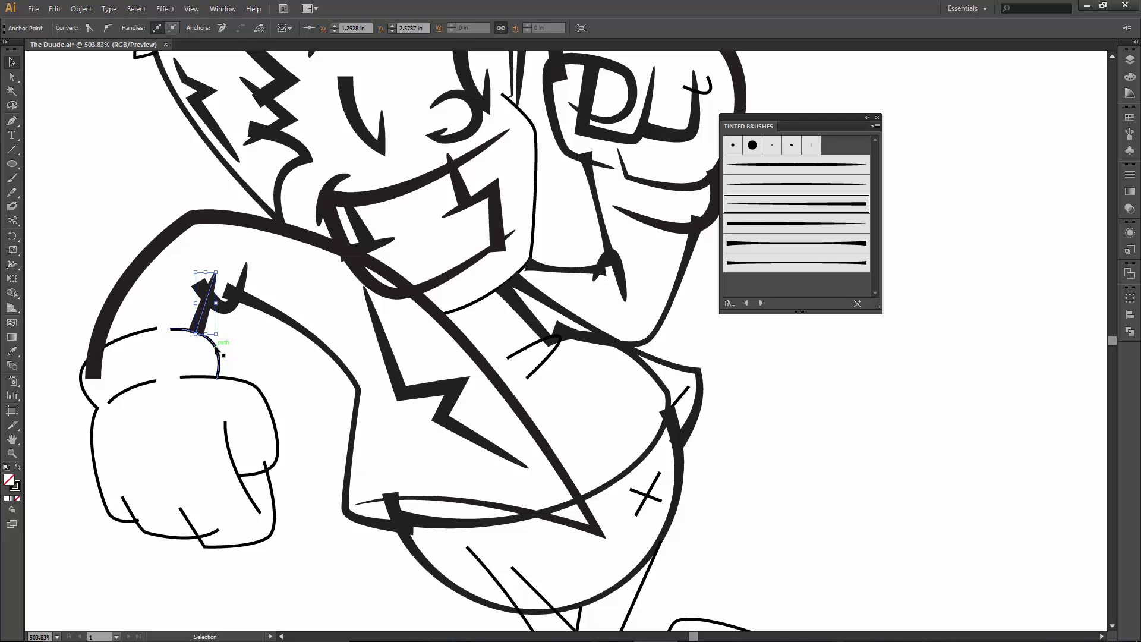
Give the wrist cuff and the left hand outline tapered brush strokes.
left_click(209, 337)
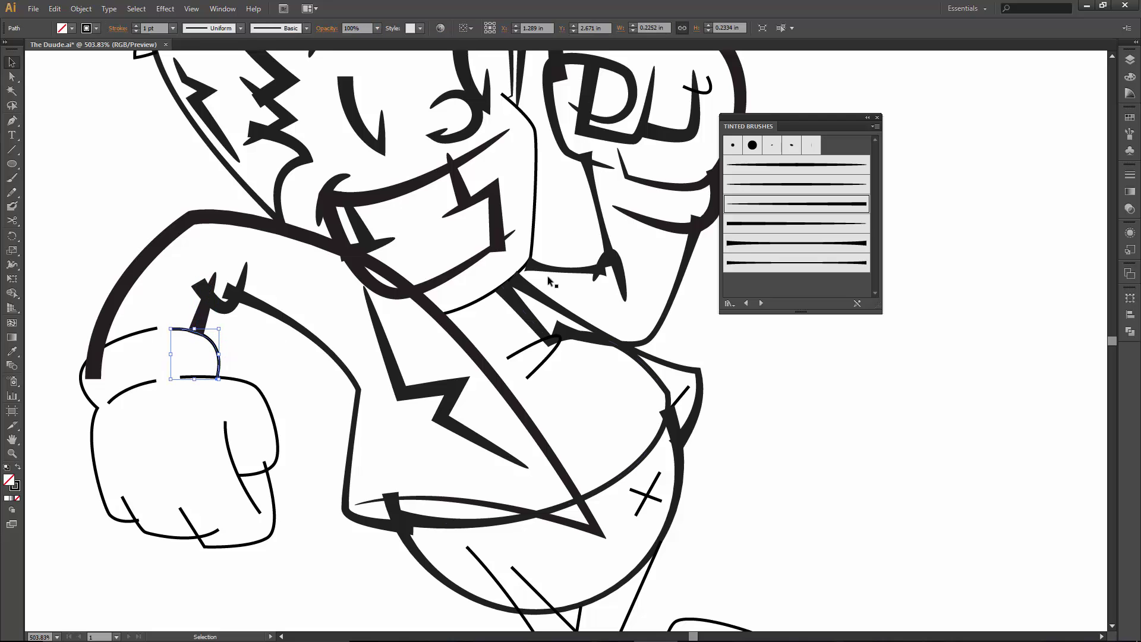
left_click(787, 213)
left_click(125, 336)
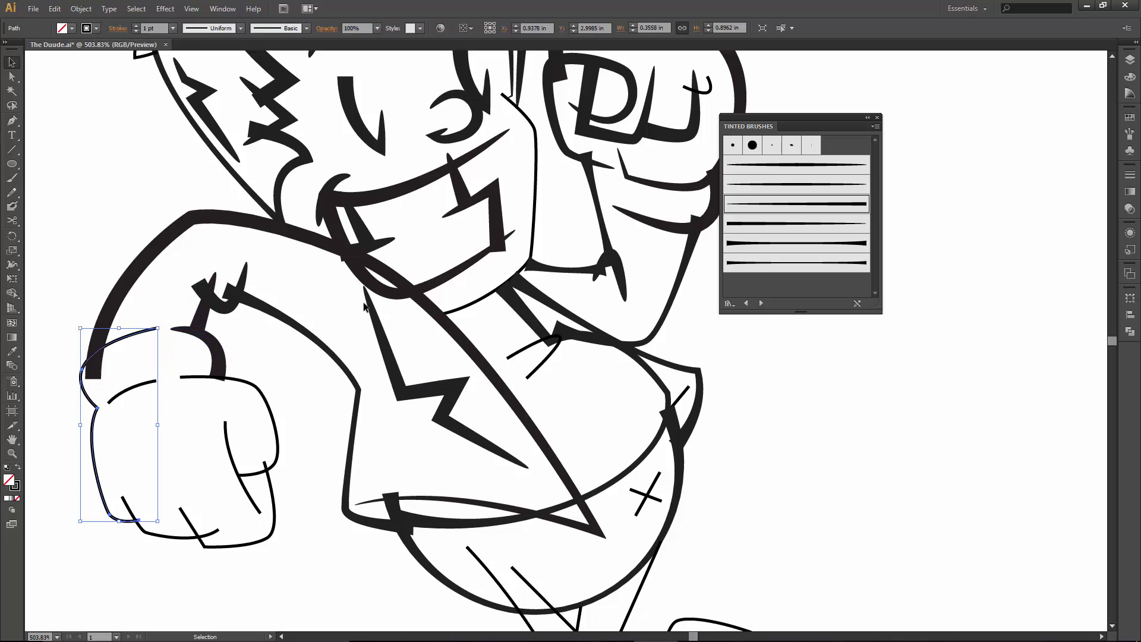
left_click(782, 204)
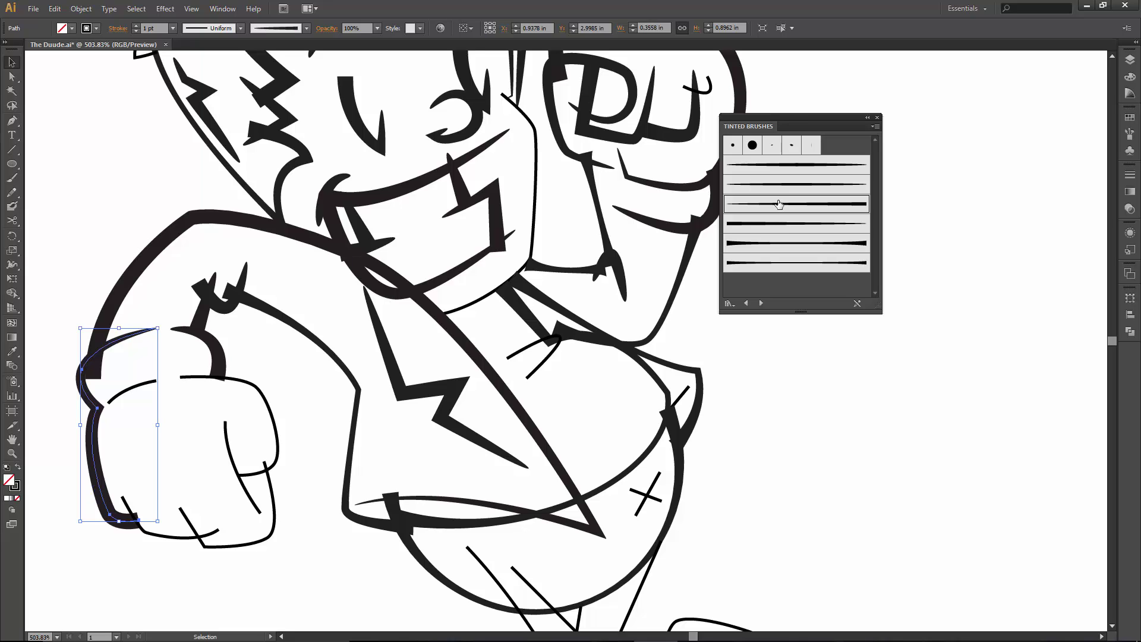
Brush the bottom knuckle curve and finger path, nudging the finger's top anchor left.
left_click(153, 537)
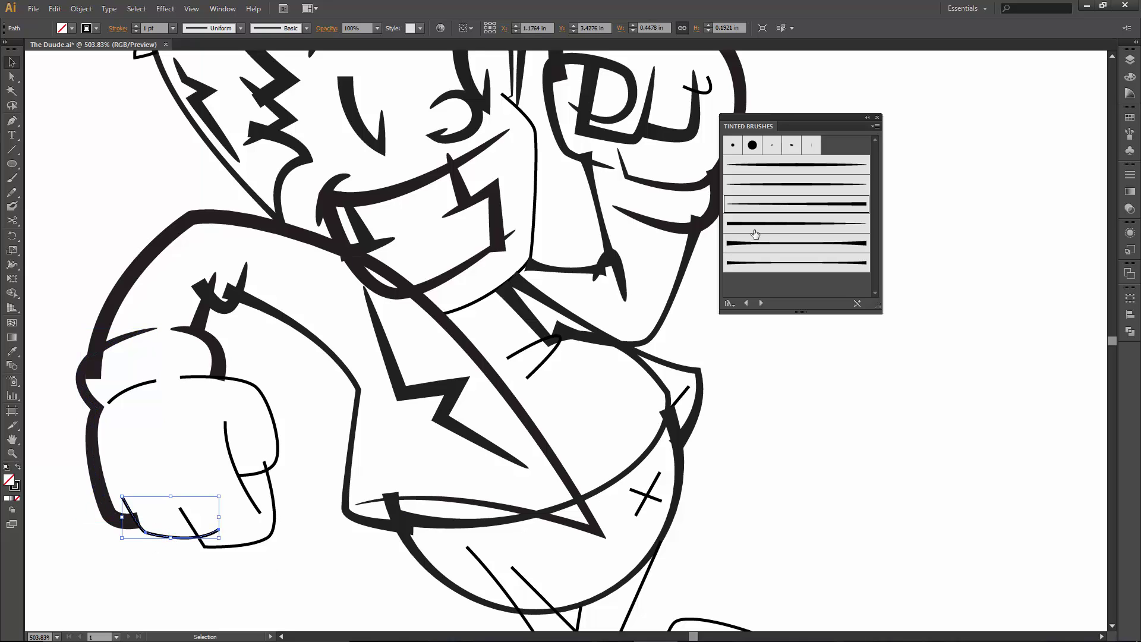
left_click(794, 206)
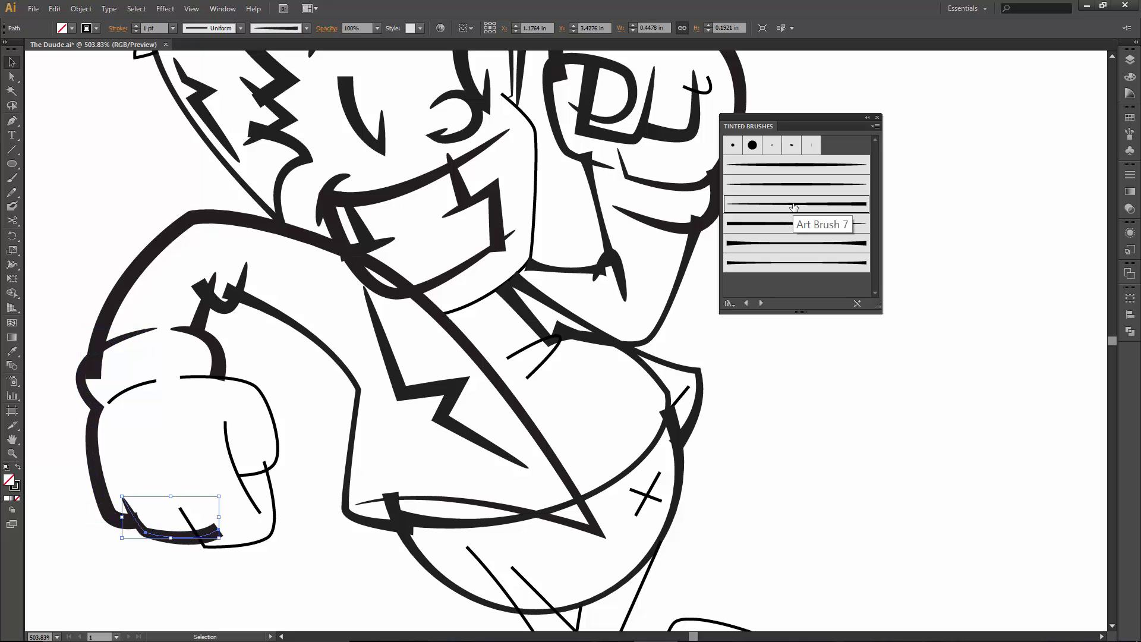
left_click(270, 538)
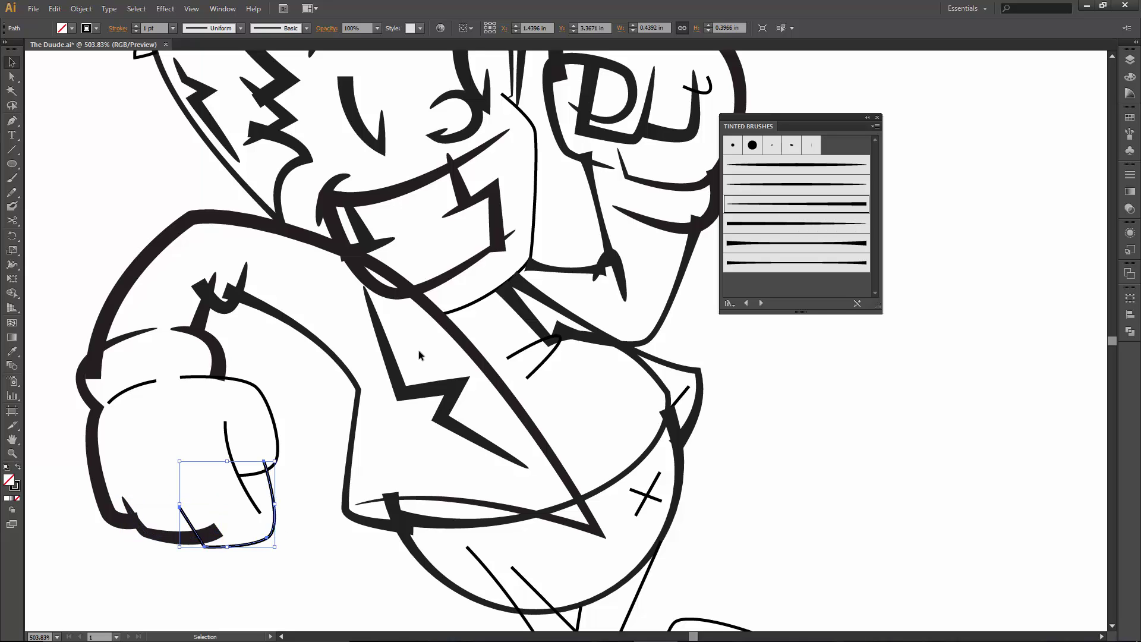
left_click(775, 214)
key("a")
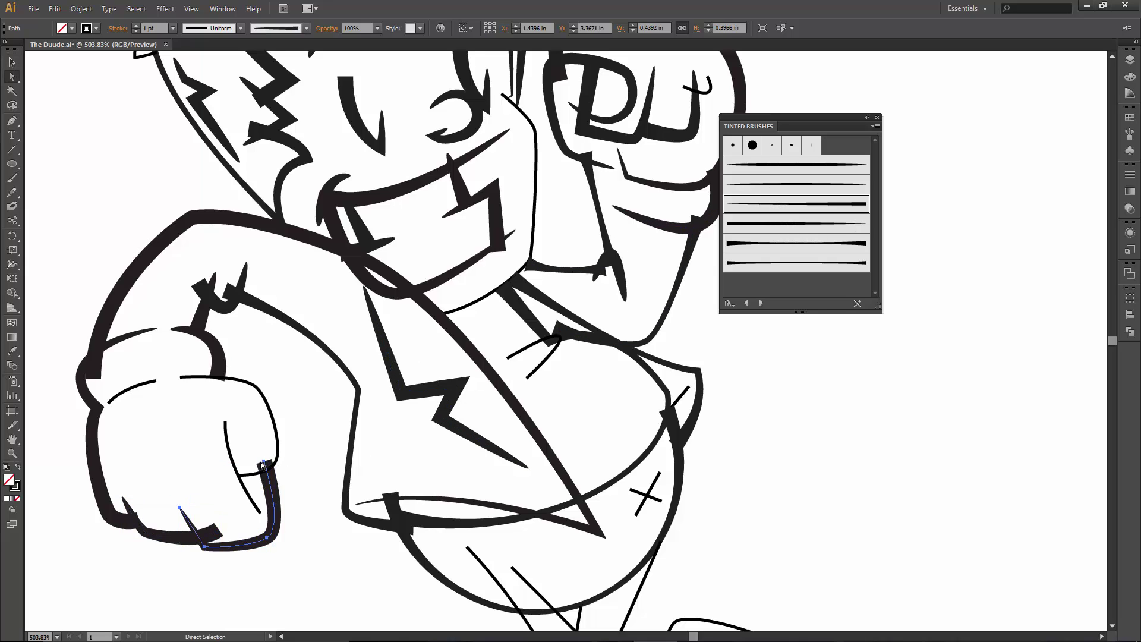
left_click(263, 461)
key("Left")
key("Left")
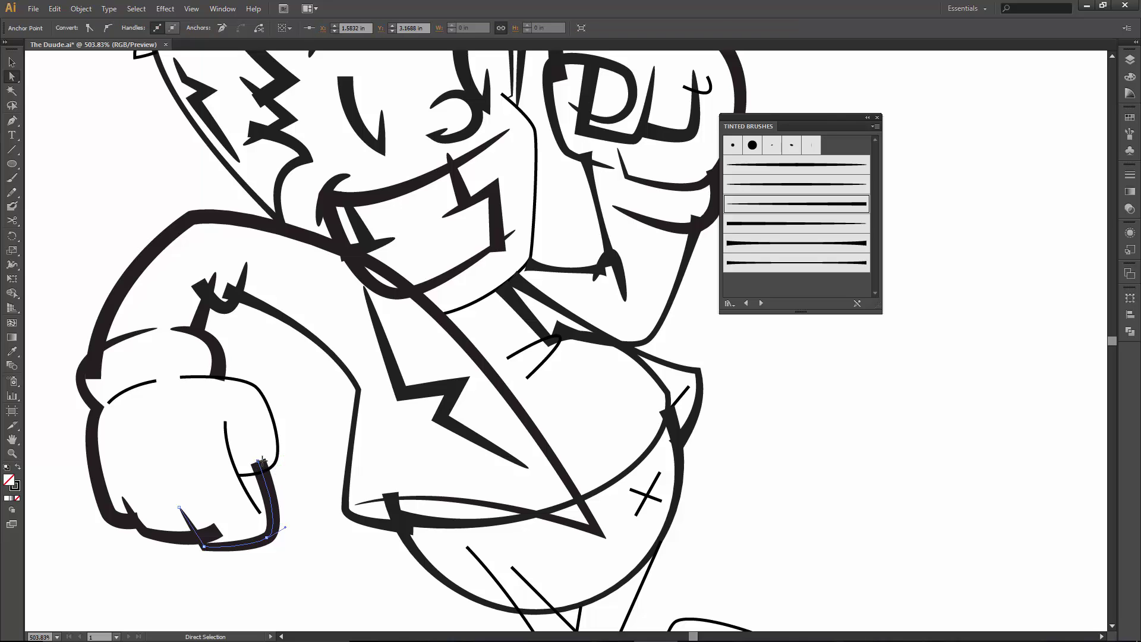
Apply the second tinted brush to the inner finger line and the thicker fourth brush to the knuckle outline.
left_click(247, 492)
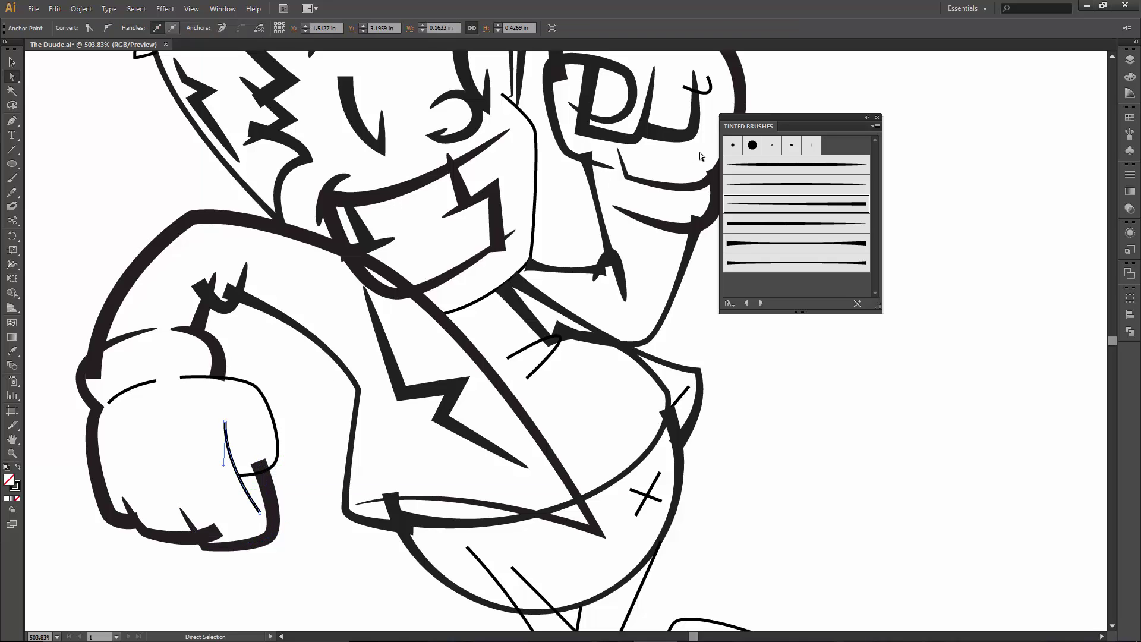
left_click(790, 189)
key("v")
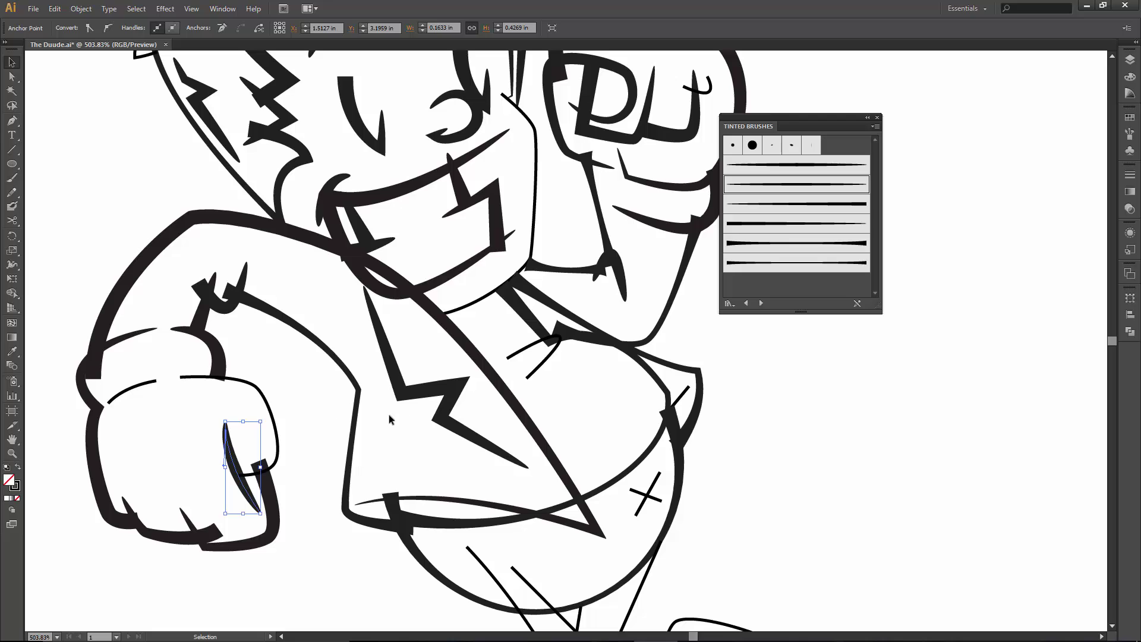
left_click(277, 423)
left_click(792, 204)
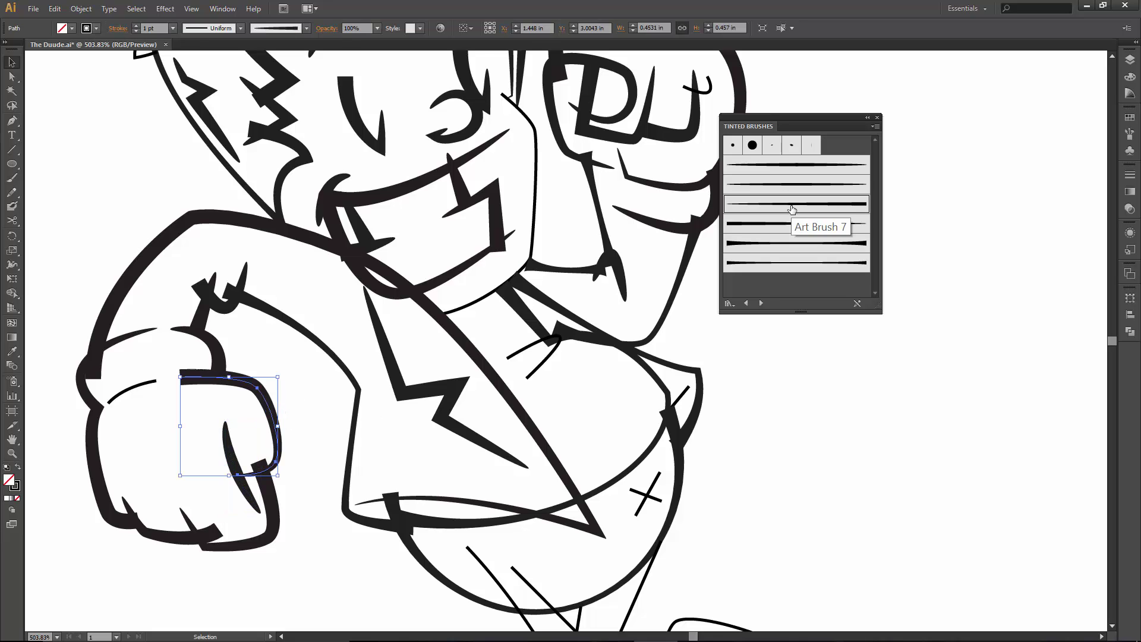
left_click(790, 223)
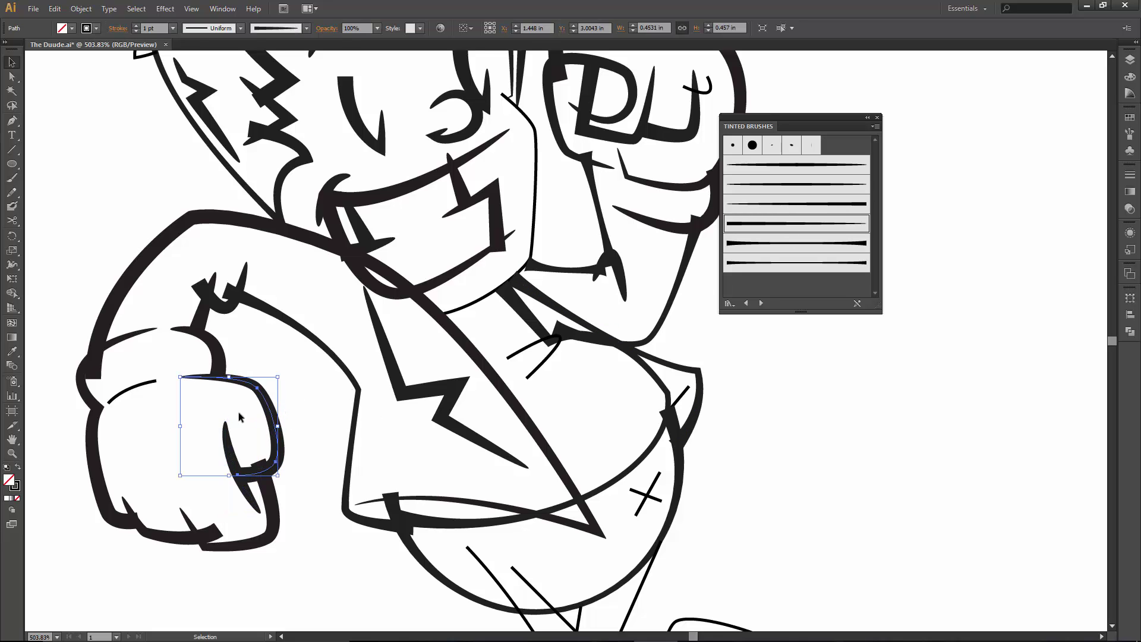
Give the small wrist arc the second tinted brush at a 0.5 pt stroke weight.
left_click(143, 385)
left_click(808, 184)
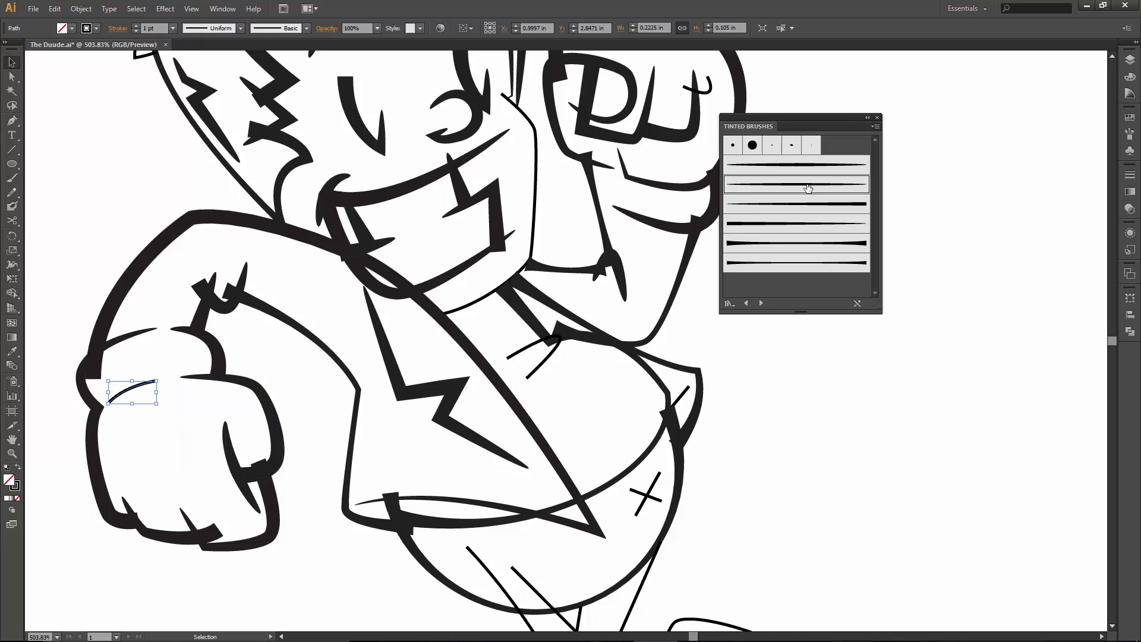
left_click(172, 28)
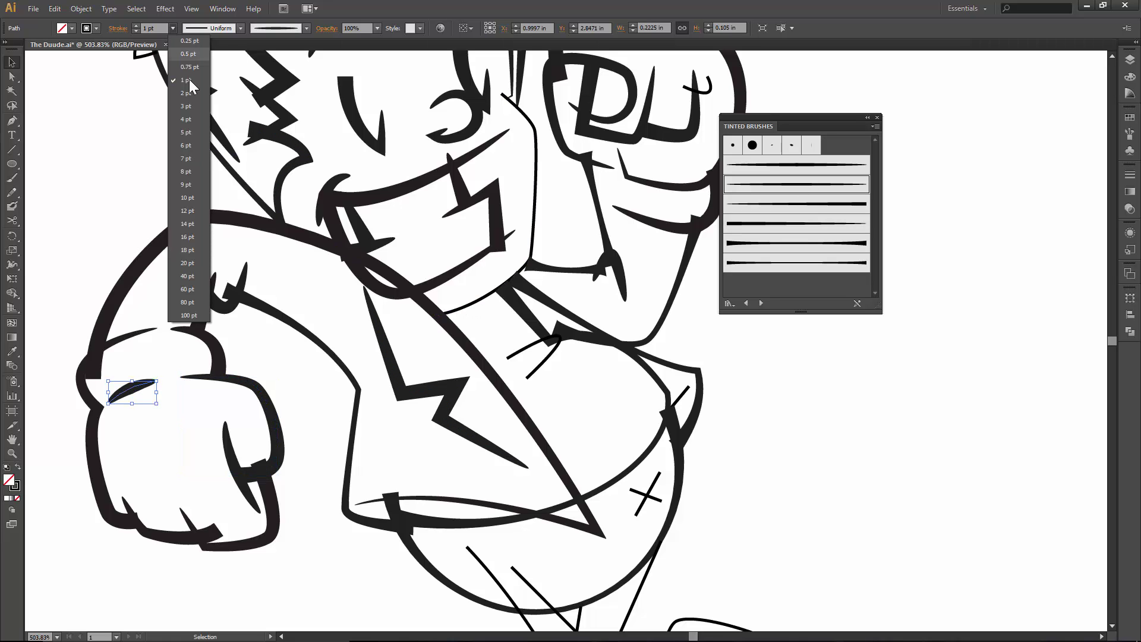
left_click(188, 53)
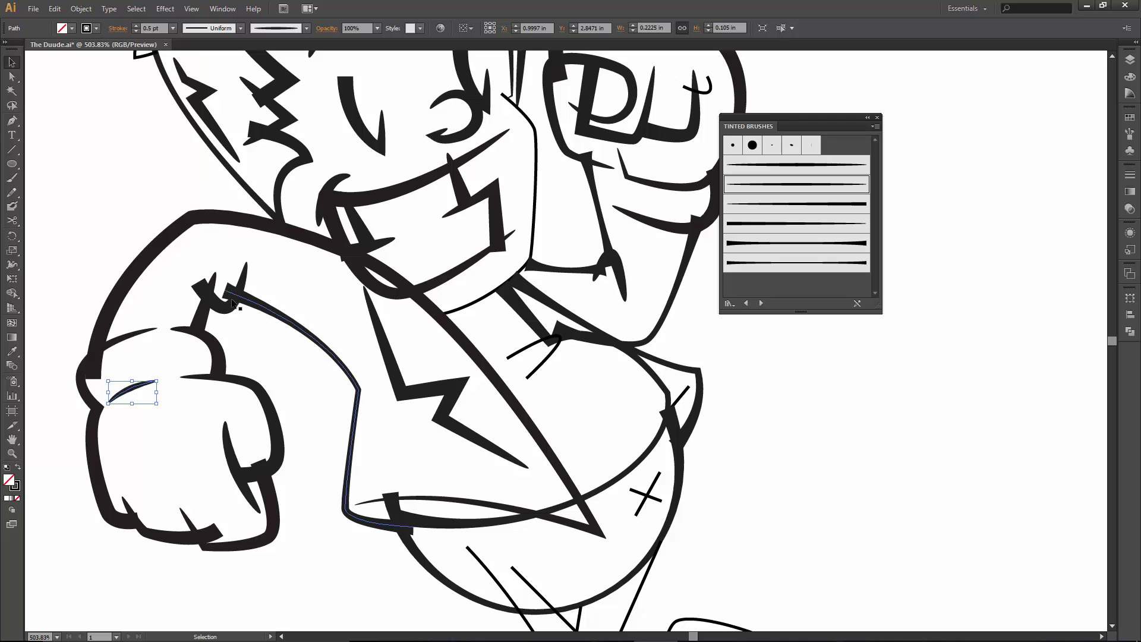
left_click(295, 352)
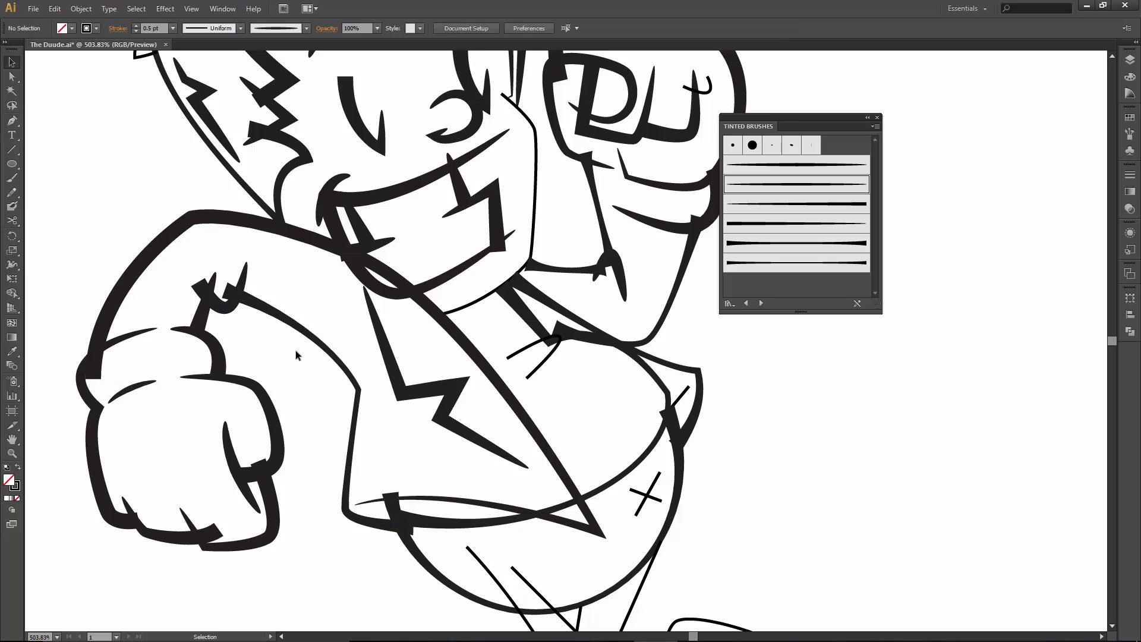
Apply tapered brushes to the two-stroke chest mark and the belly X mark.
left_click(647, 495)
left_click(646, 493, "shift")
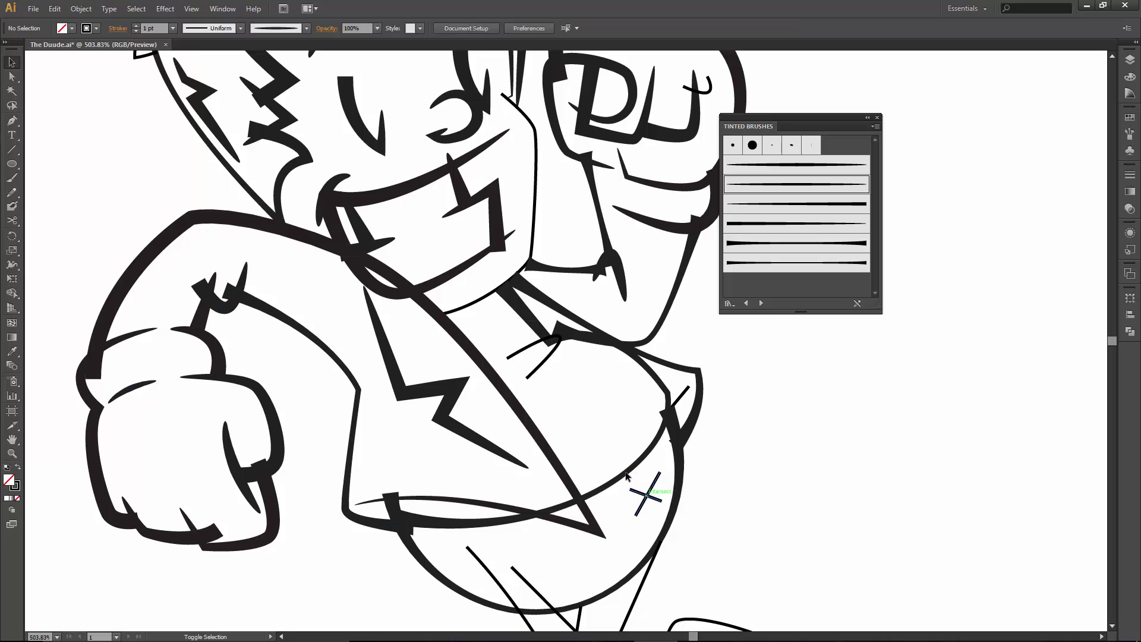
left_click(544, 356)
left_click(803, 192)
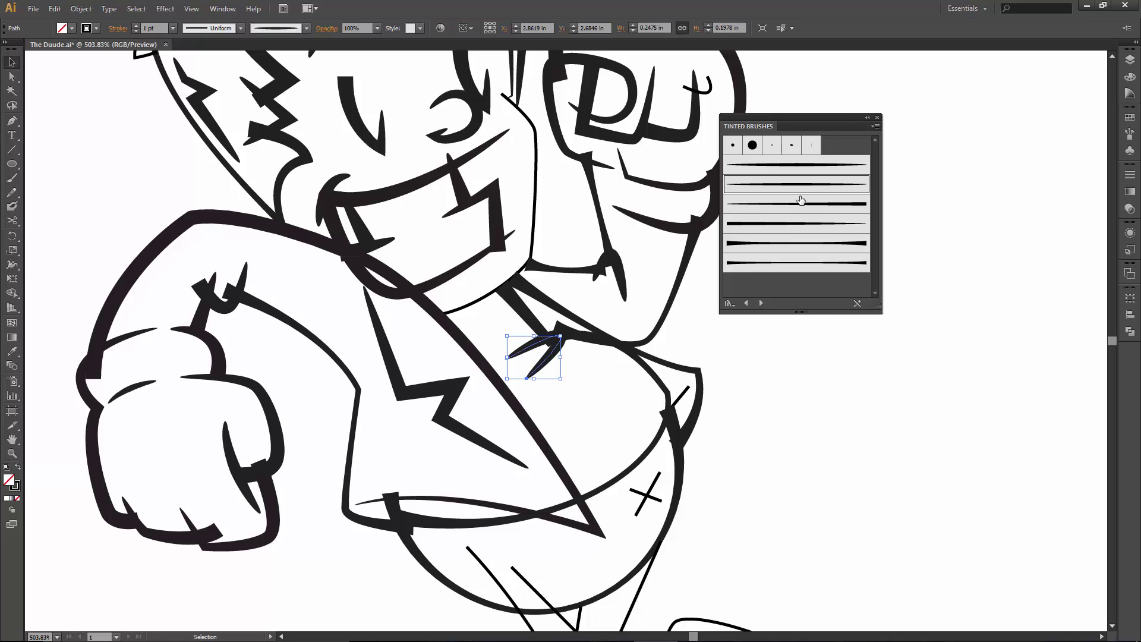
left_click(652, 491, "shift")
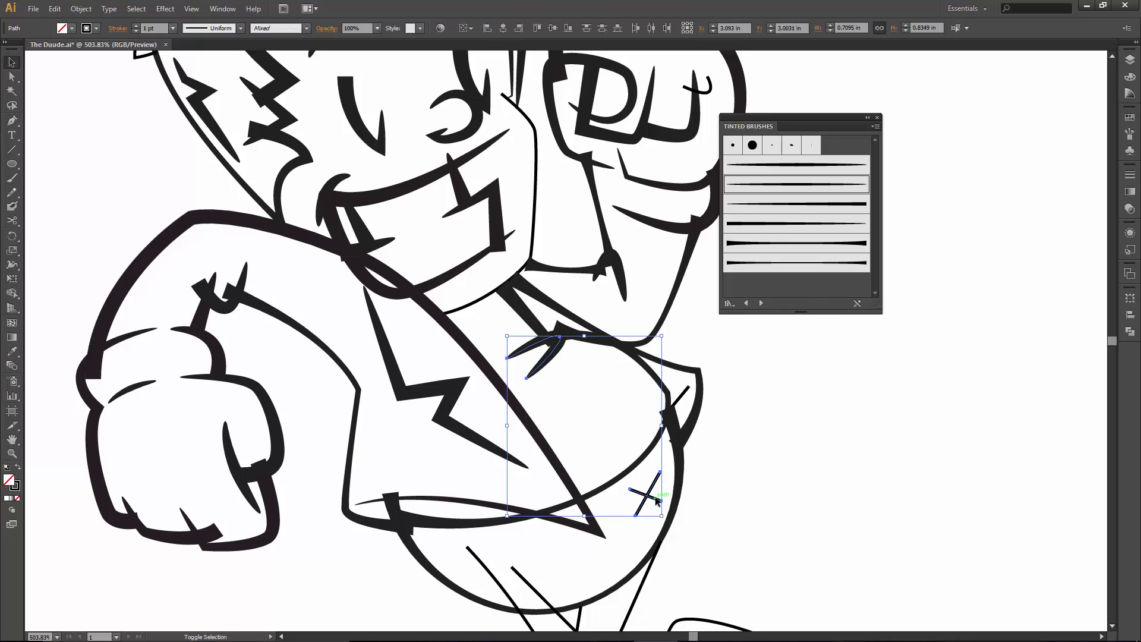
left_click(780, 218)
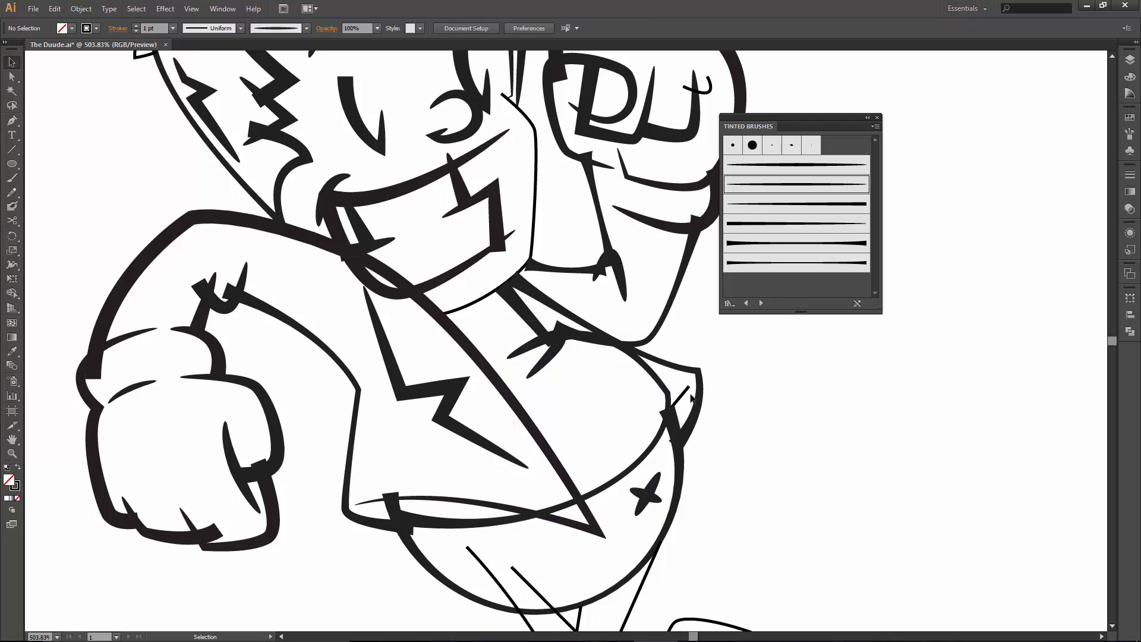
Give the small stroke at the belly's side the third tinted brush at 0.5 pt.
left_click(680, 397)
left_click(771, 223)
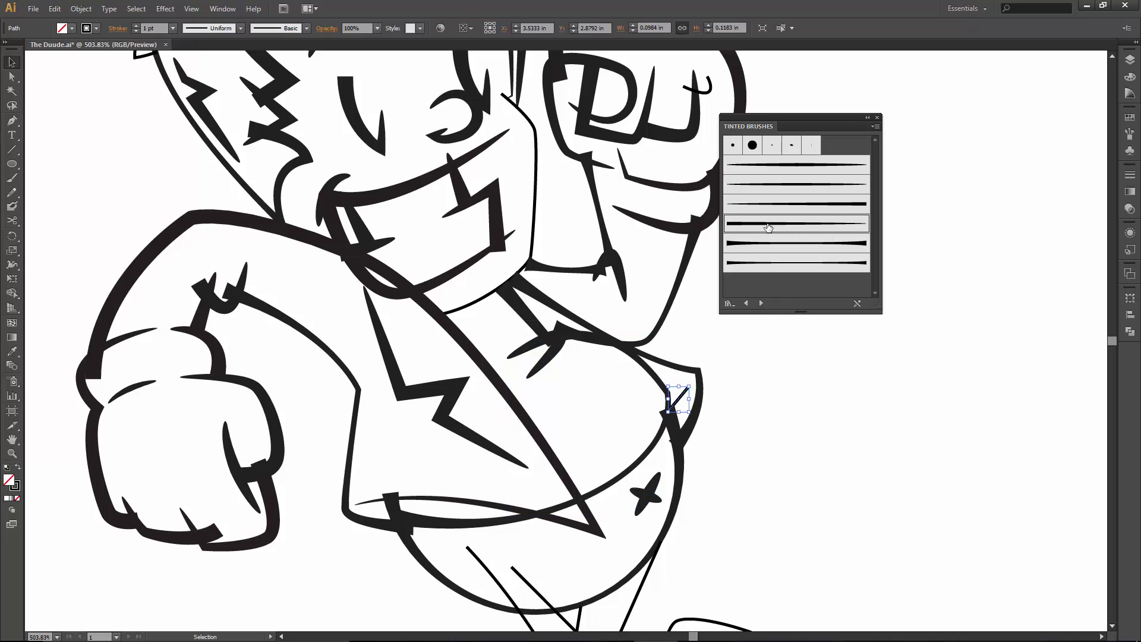
left_click(765, 203)
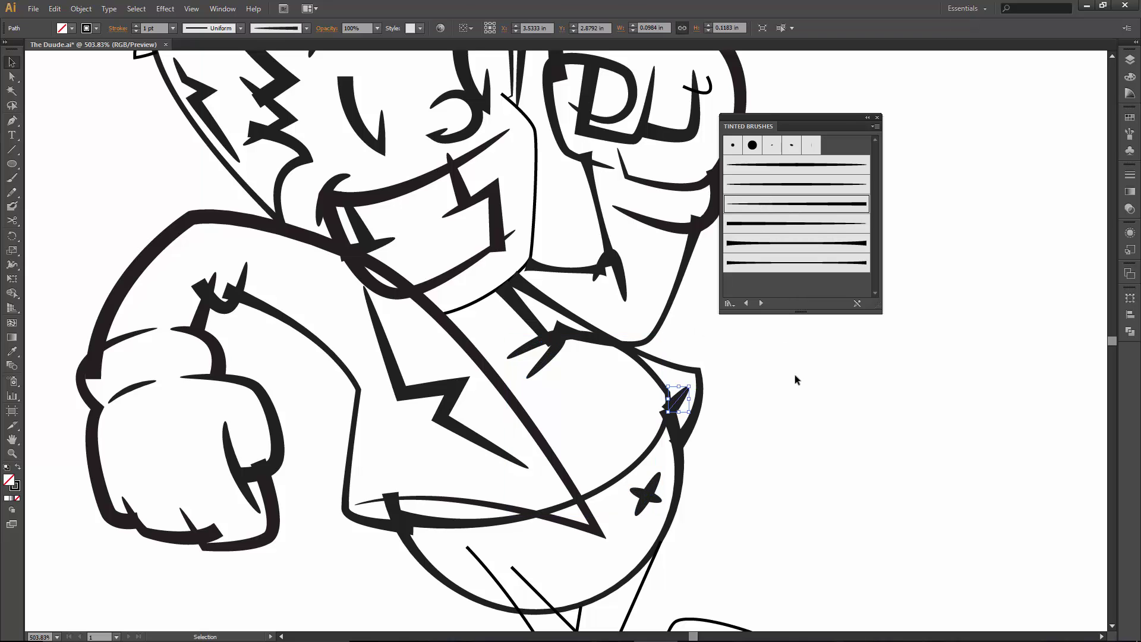
left_click(173, 28)
left_click(173, 56)
Apply the third tinted brush to the cheek path beside the face.
scroll(583, 386, "up", 2)
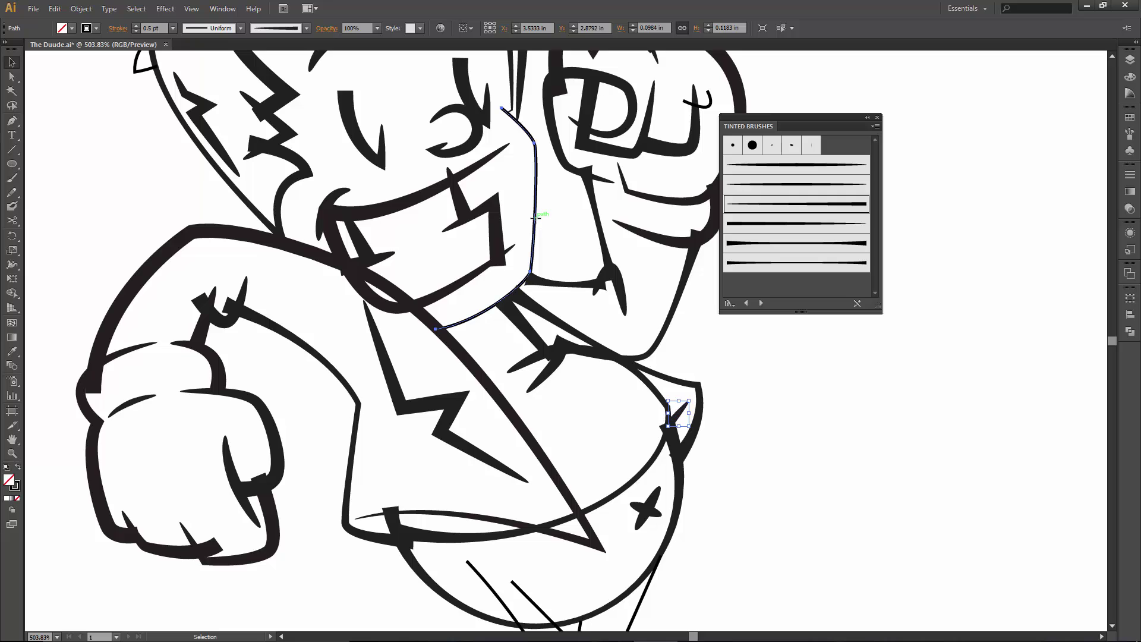
left_click(535, 220)
left_click(796, 205)
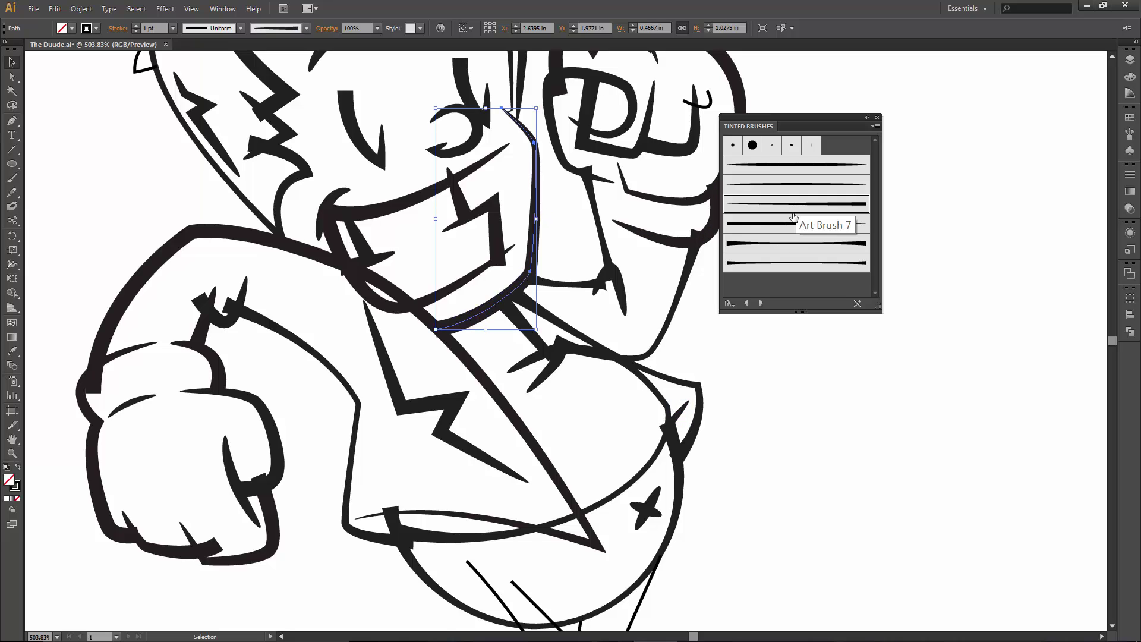
mouse_move(614, 267)
left_mouse_down()
mouse_move(642, 334)
mouse_move(588, 426)
mouse_move(612, 42)
left_mouse_up()
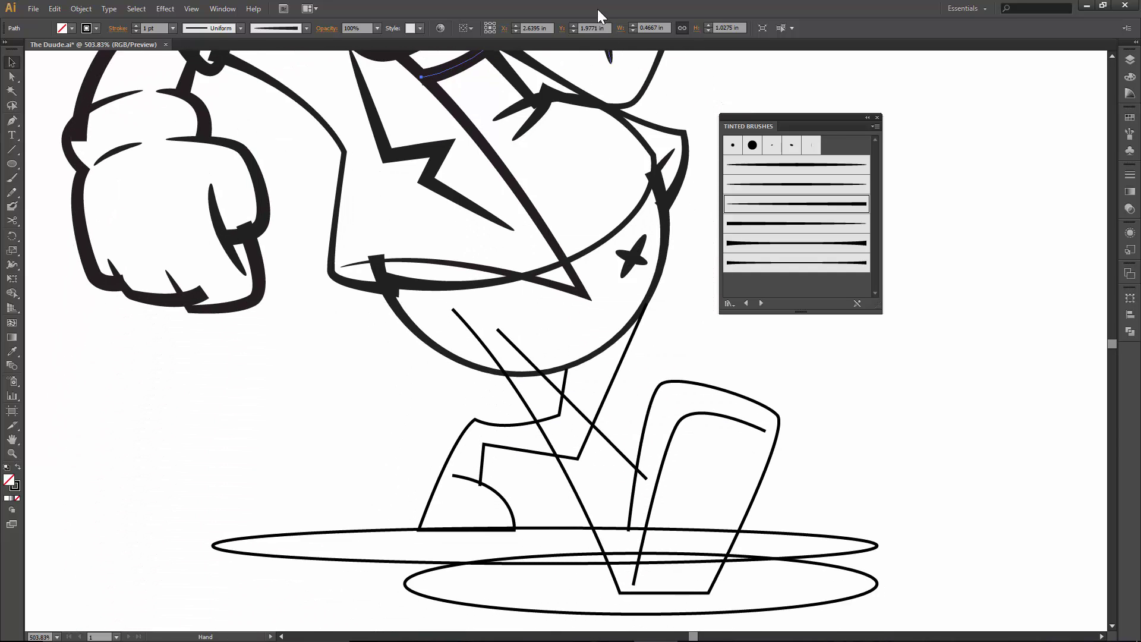
Brush the diagonal leg line, then give the leg outline and inner shoe curve the thicker second tinted brush.
left_click(557, 372)
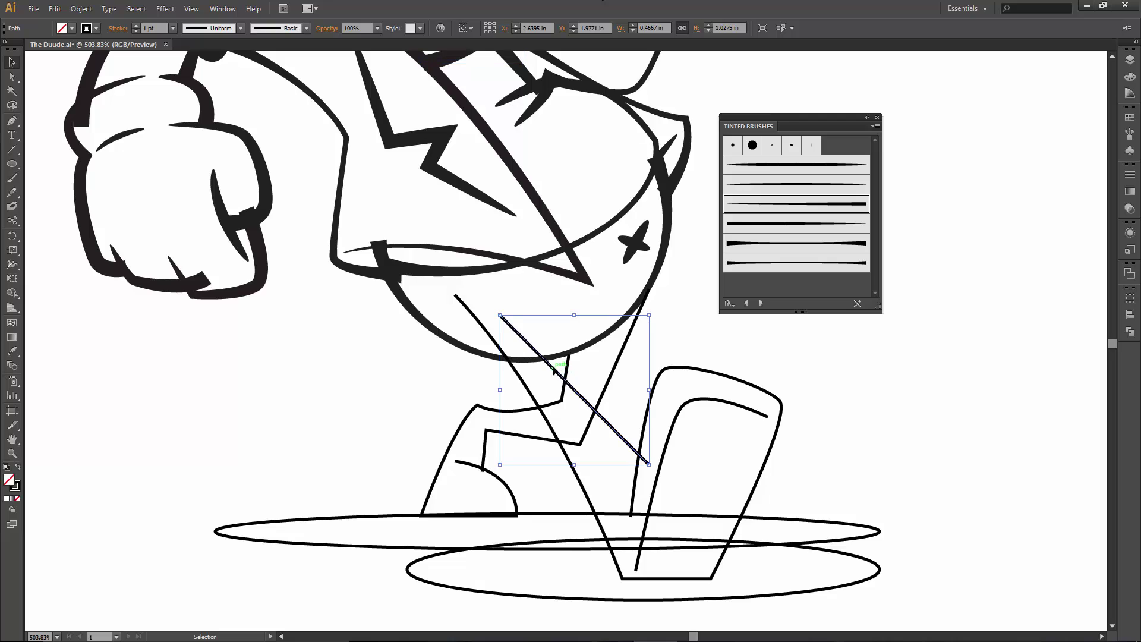
left_click(767, 205)
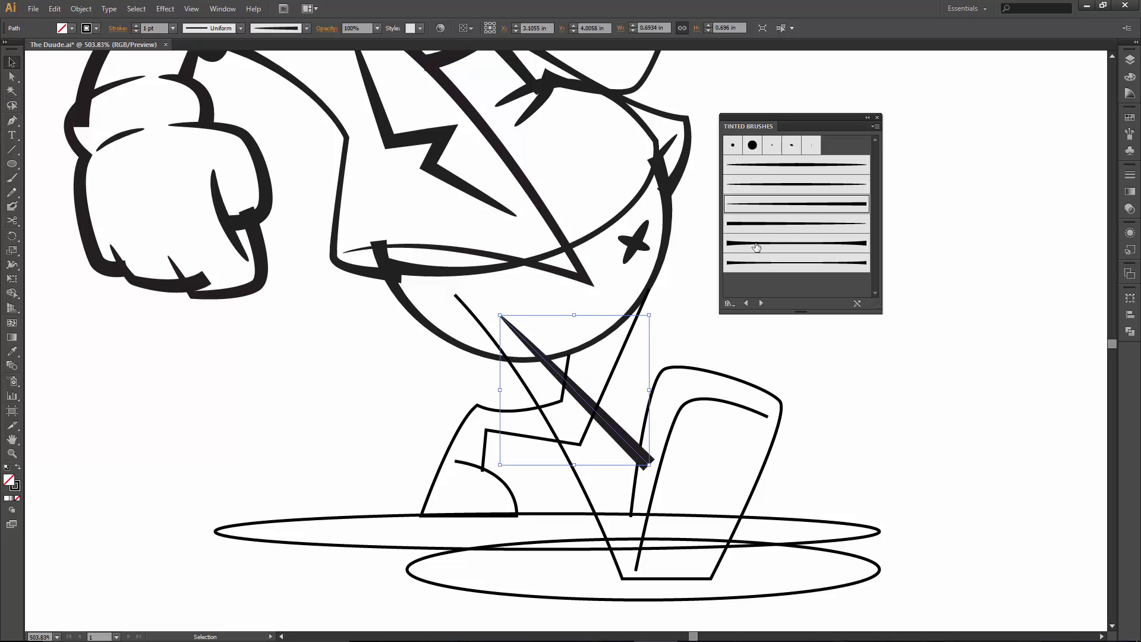
left_click(586, 488)
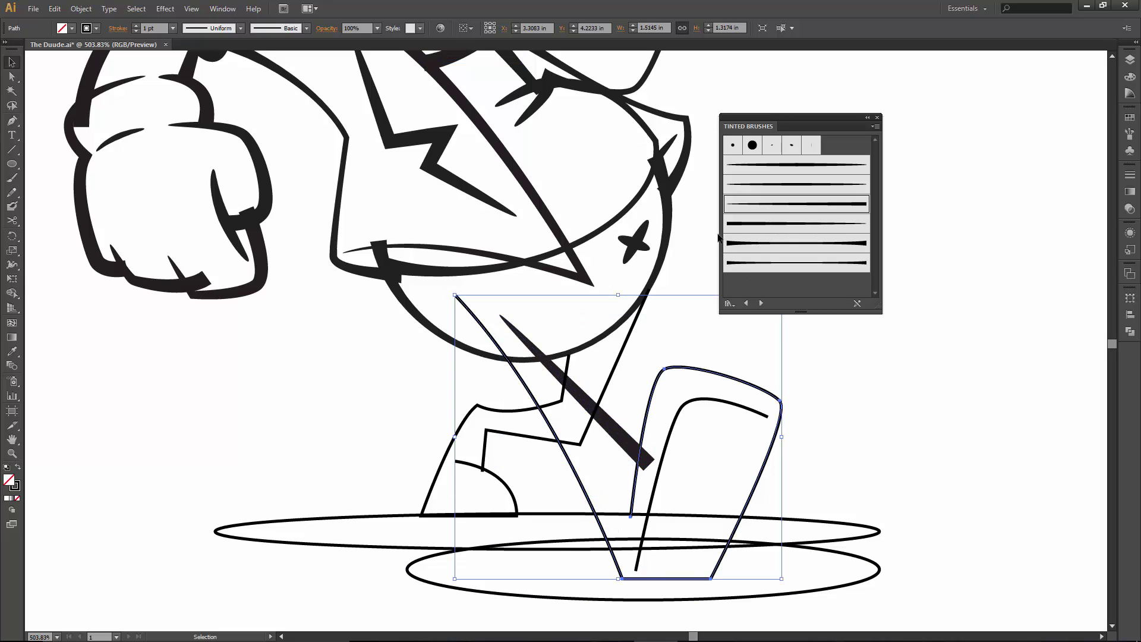
left_click(766, 189)
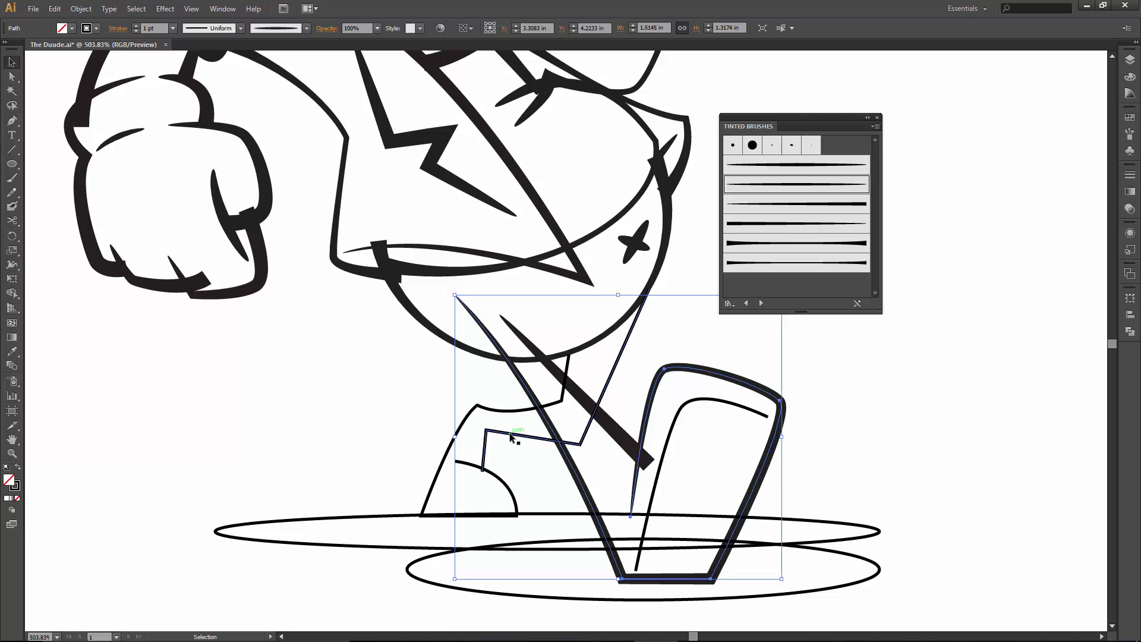
left_click(716, 405)
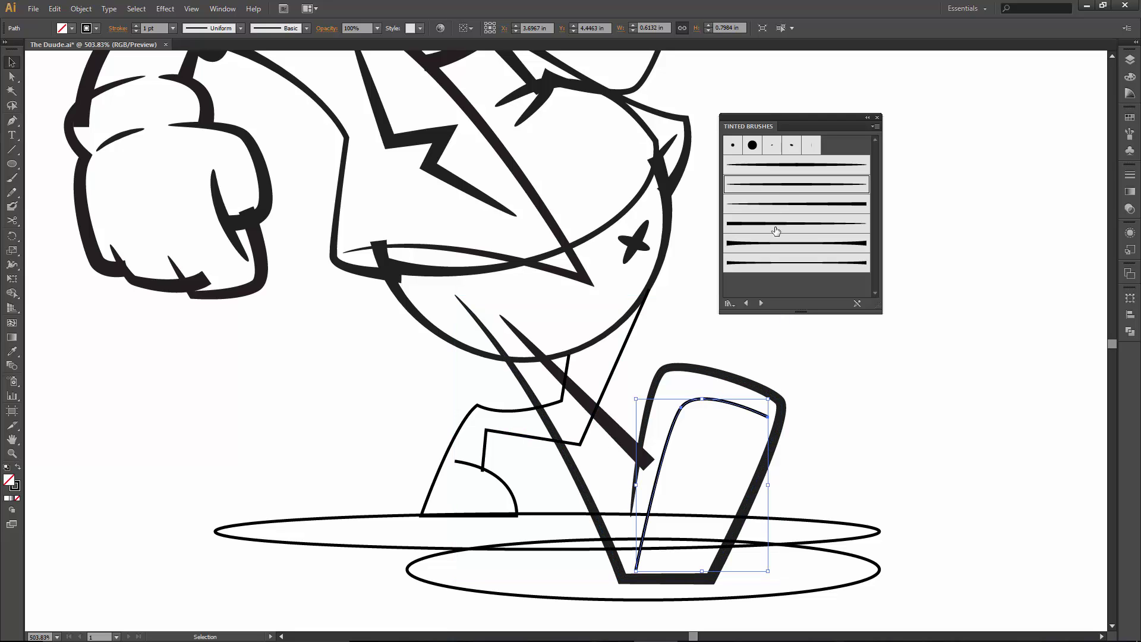
left_click(776, 192)
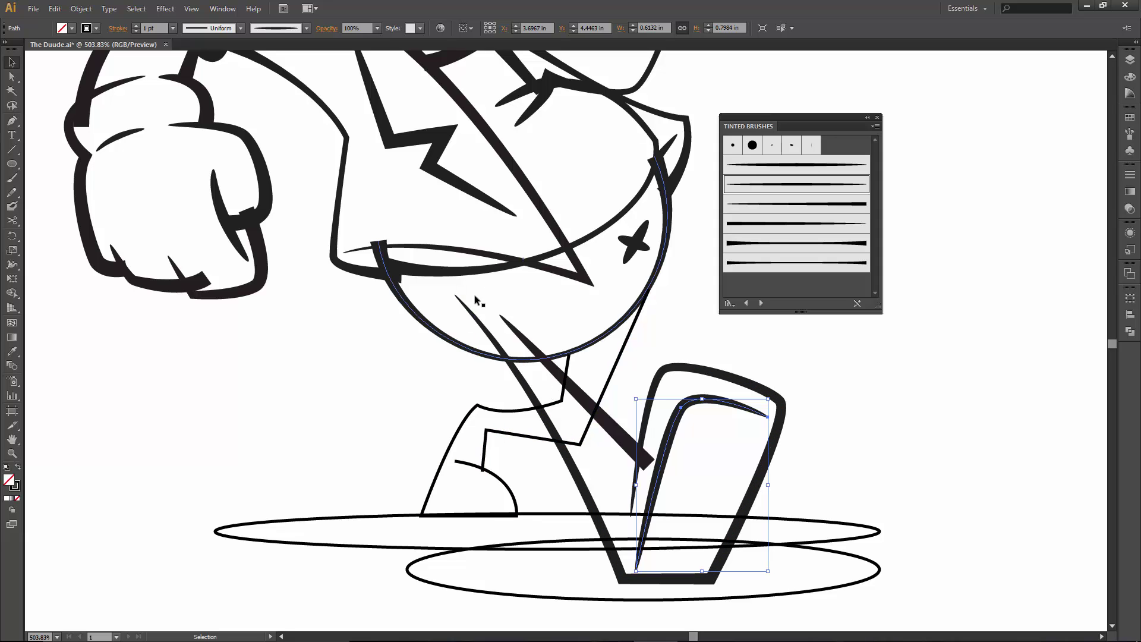
left_click_drag(489, 303, 520, 238)
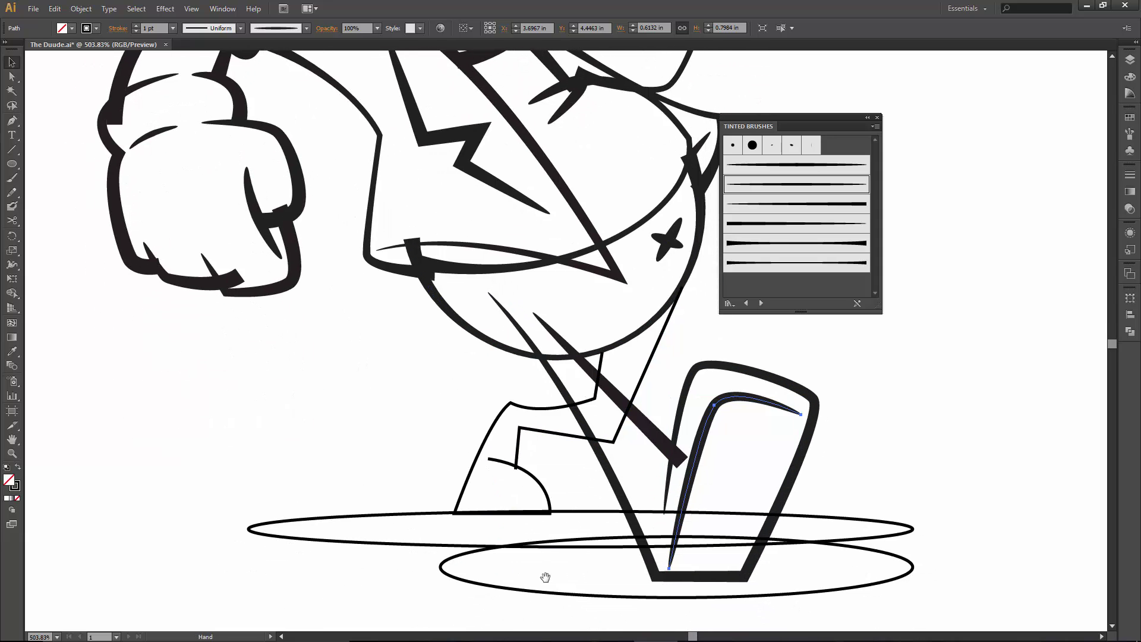
Fill both ground ellipses solid black and merge them into one shape with Pathfinder.
left_click_drag(543, 538, 559, 572)
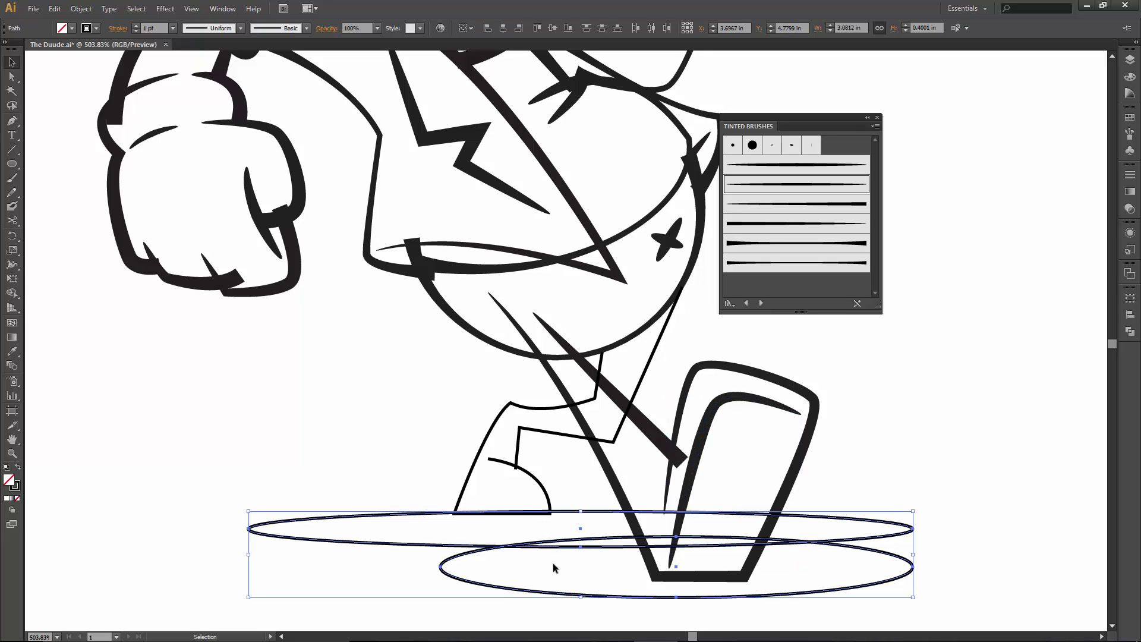
key("shift+x")
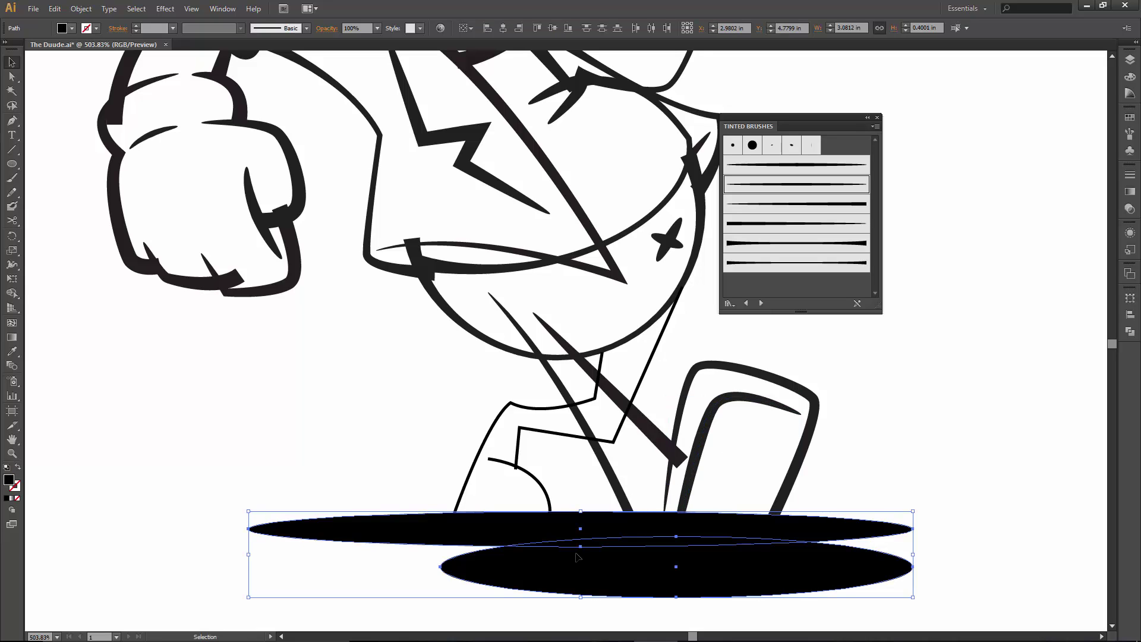
left_click(1130, 331)
left_click(990, 317)
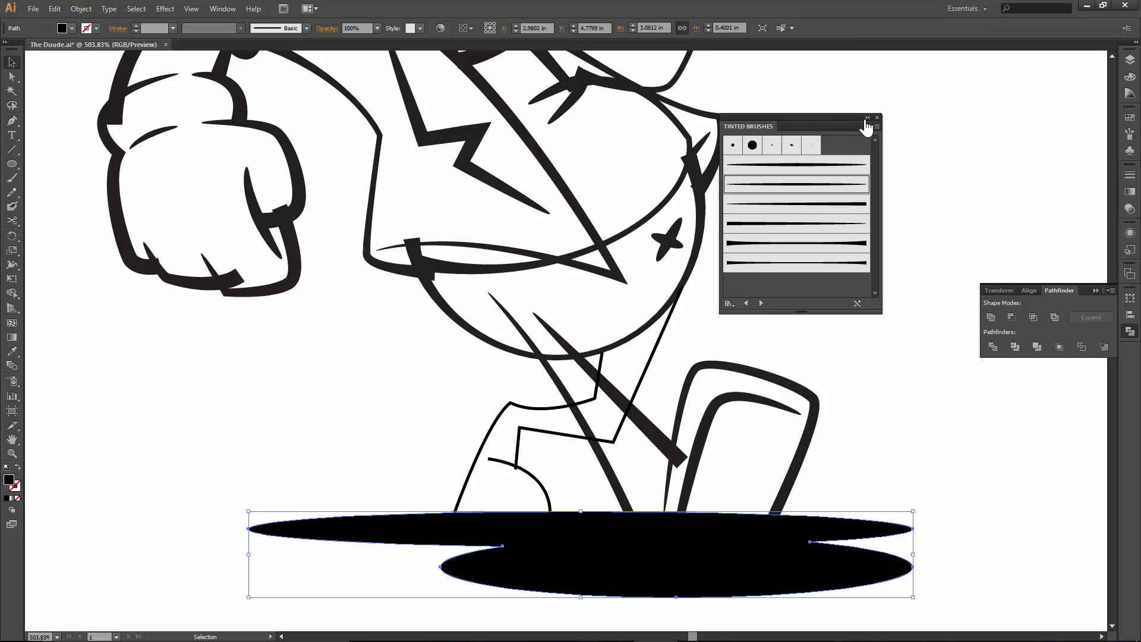
Set the merged shadow's opacity to 30%, then zoom out to see the whole figure.
left_click(1129, 209)
left_click(1108, 183)
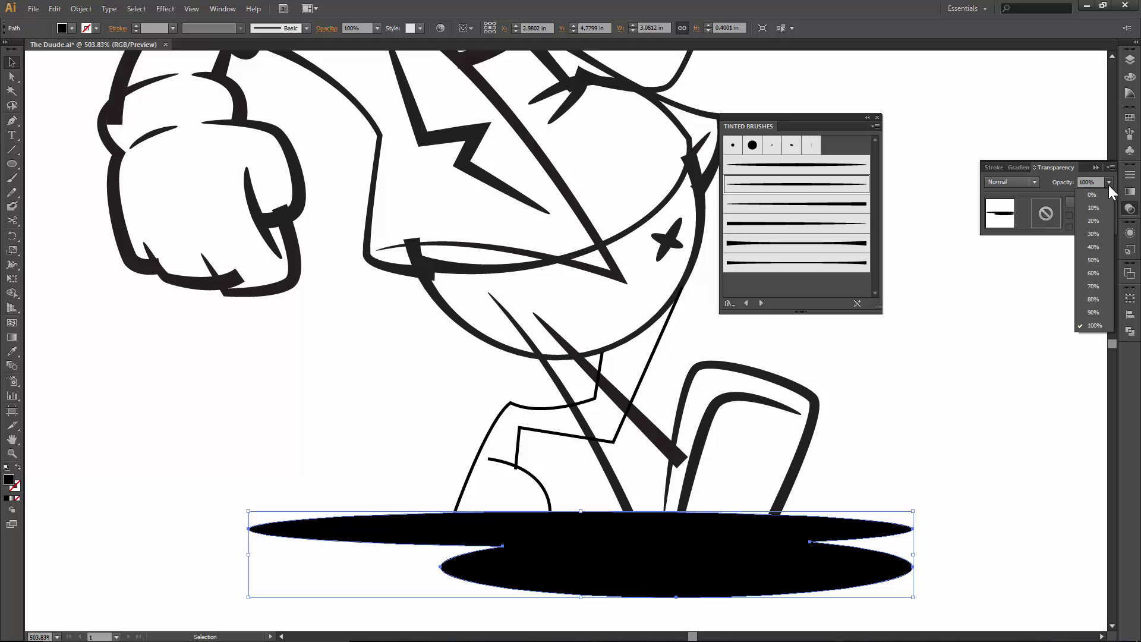
left_click(1094, 234)
left_click(922, 422)
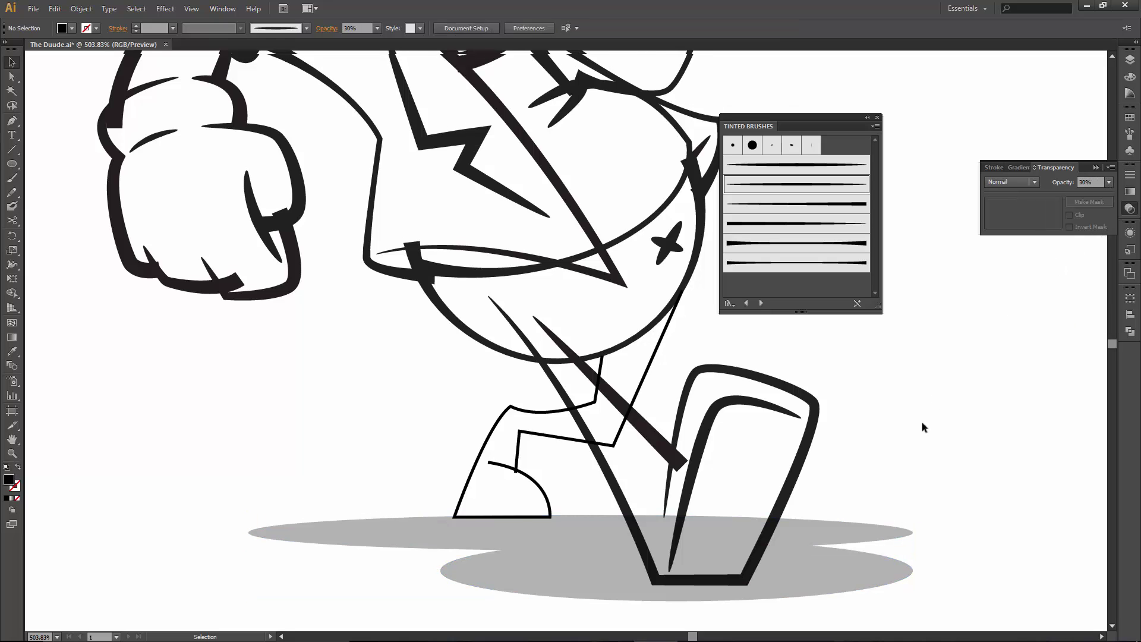
scroll(922, 422, "up", 1)
left_click_drag(618, 264, 574, 281)
key("ctrl+minus")
key("ctrl+minus")
key("ctrl+minus")
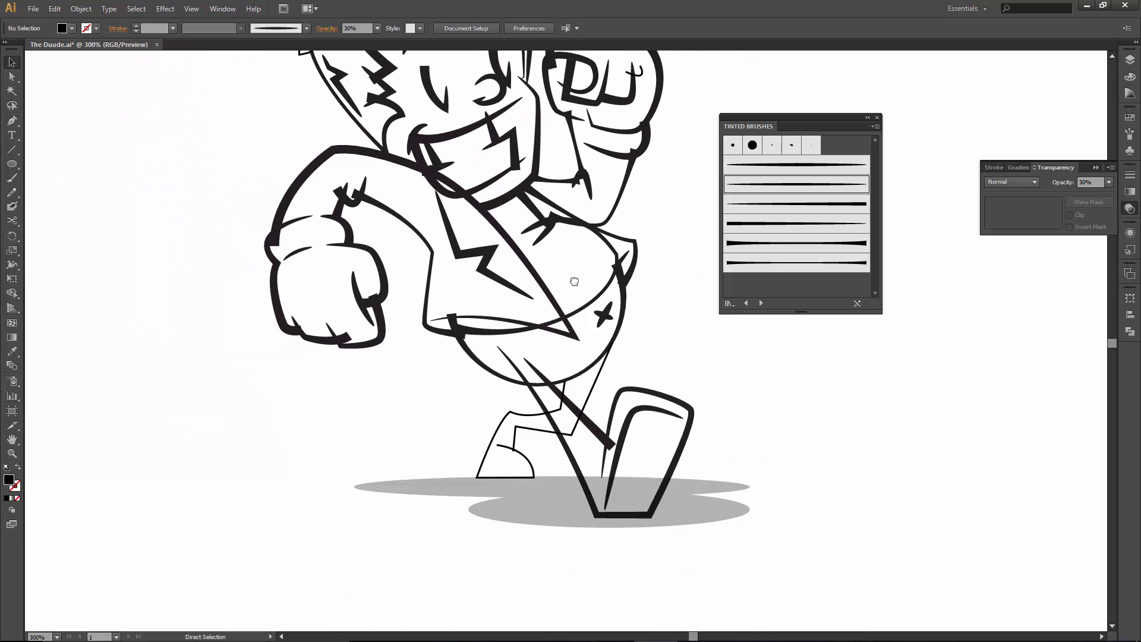
Raise the belly arc's stroke weight to 2 pt.
left_click_drag(555, 278, 559, 359)
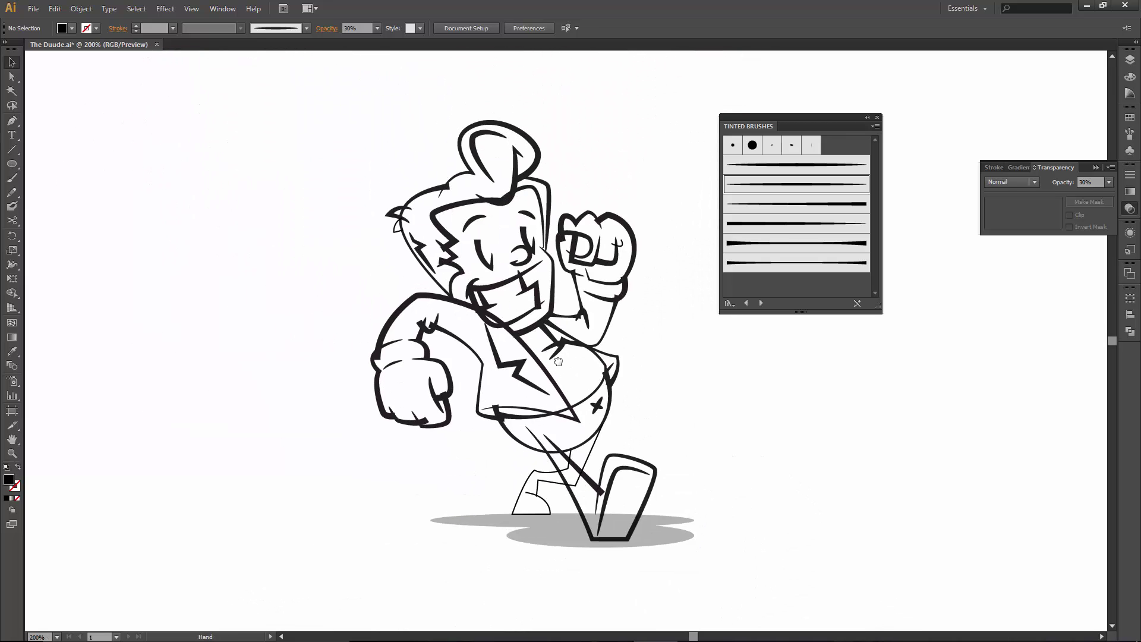
left_click(578, 446)
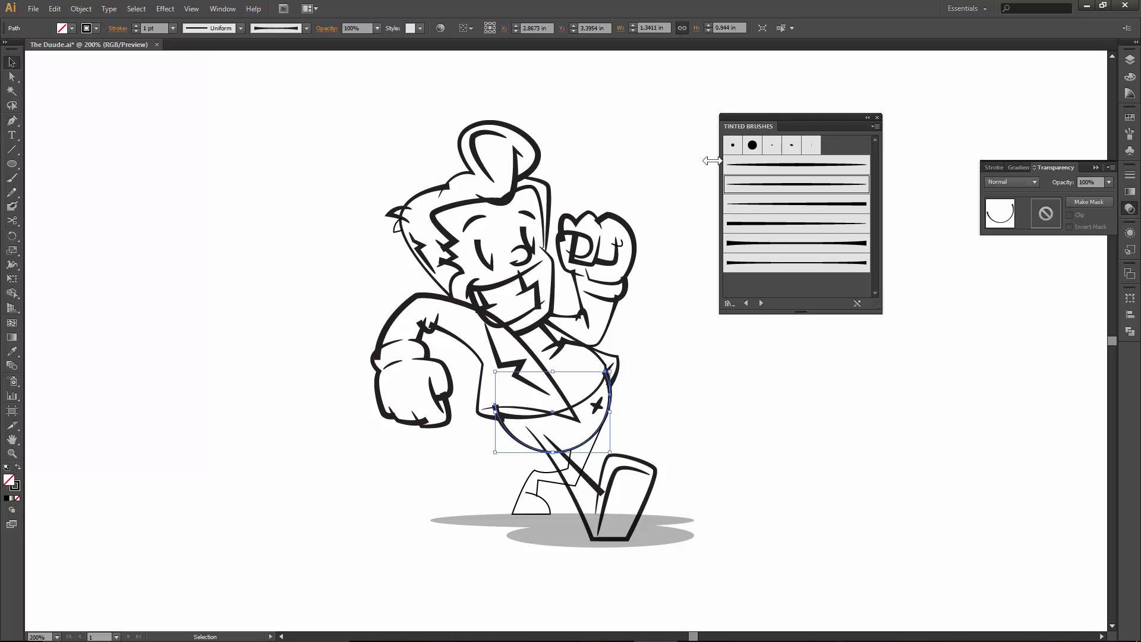
left_click(136, 25)
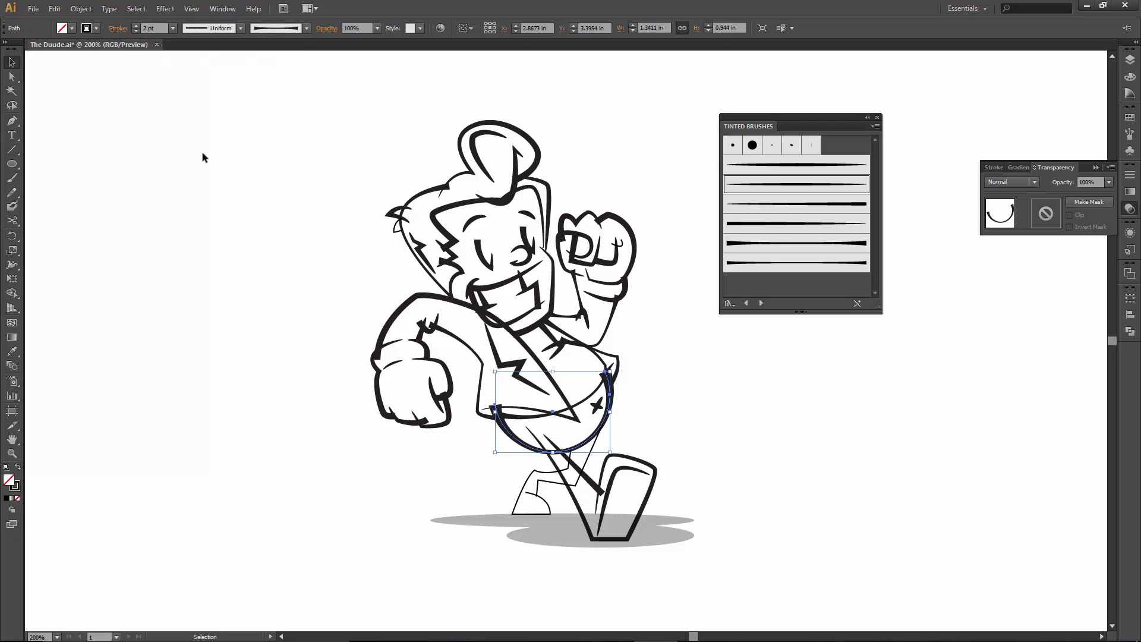
left_click(639, 297)
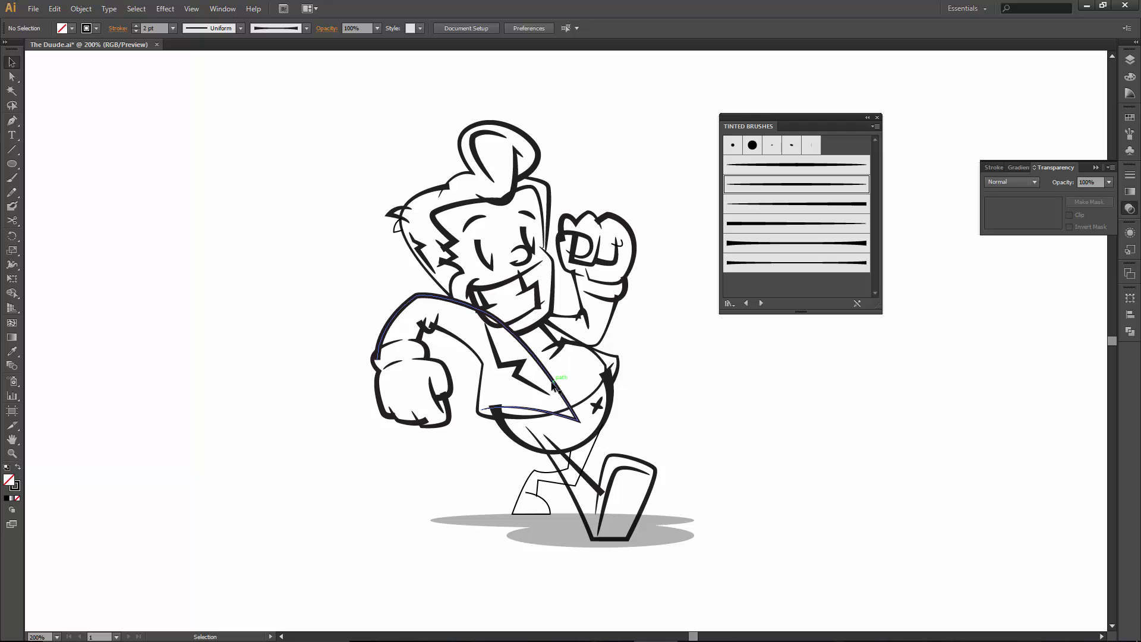
left_click(552, 384)
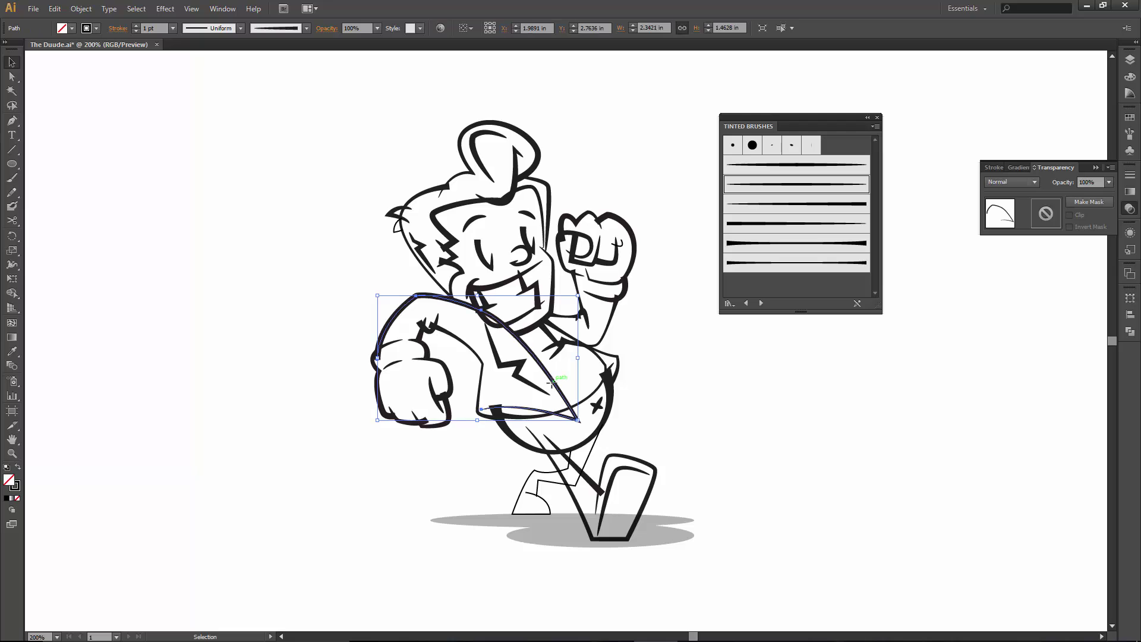
left_click(678, 357)
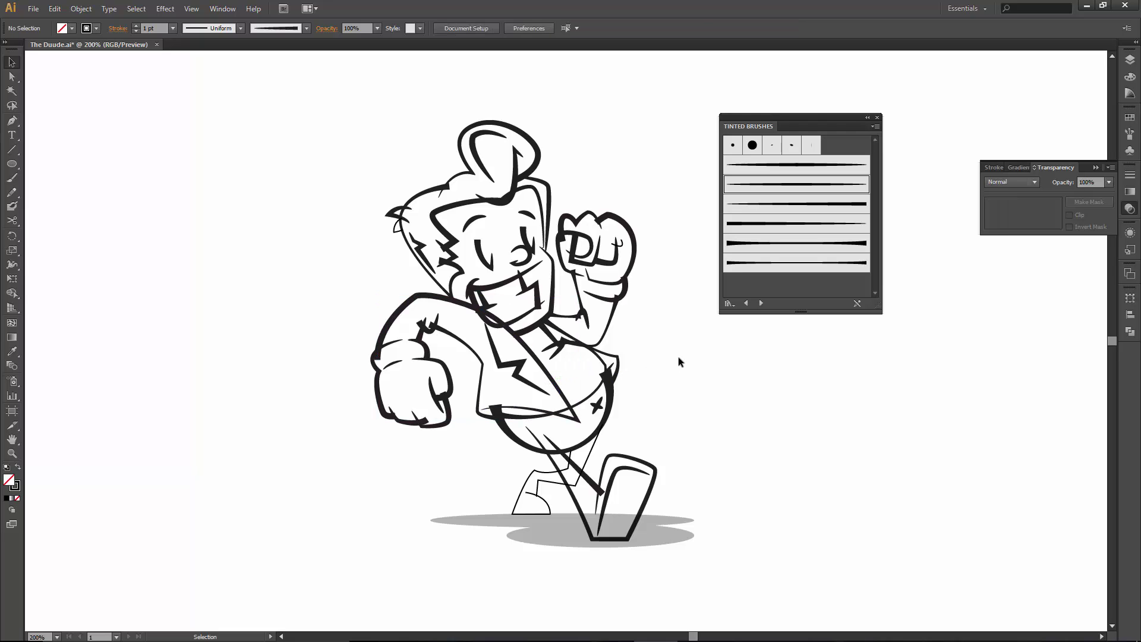
Set both the left and right eye creases to a 2 pt stroke.
left_click(526, 244)
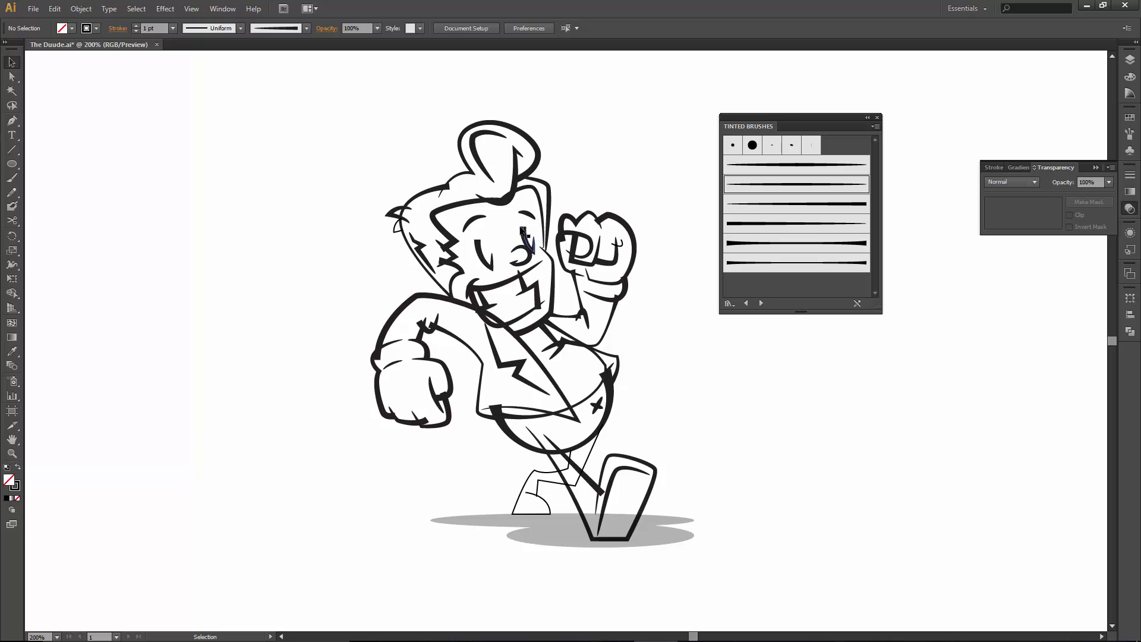
left_click(482, 242, "shift")
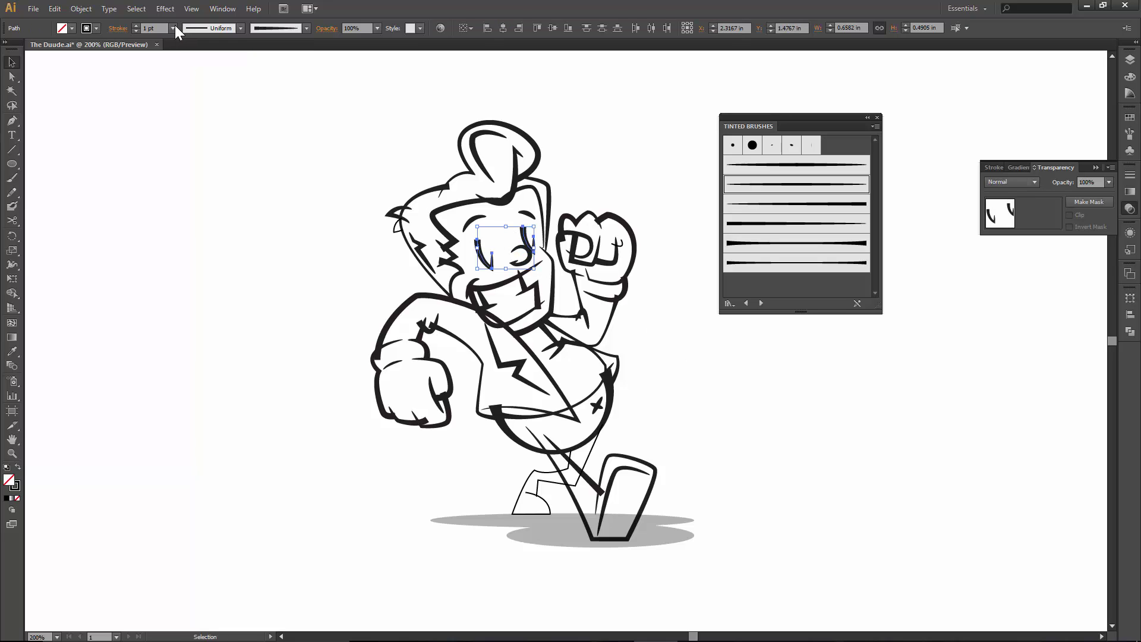
left_click(173, 28)
left_click(186, 92)
left_click(226, 169)
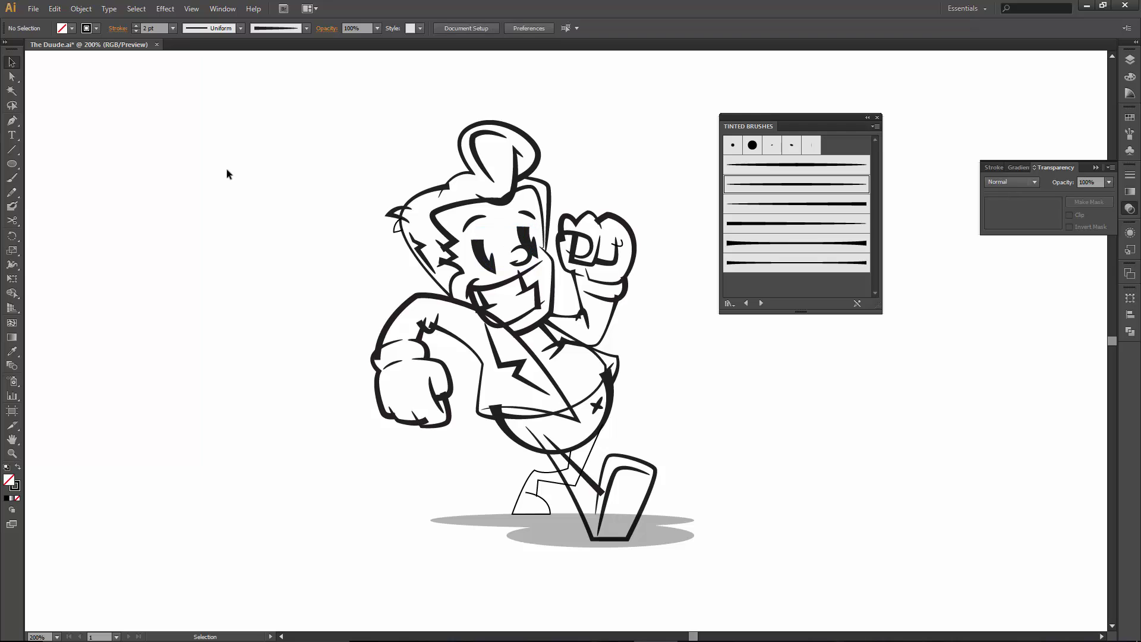
Zoom in on the face and drag the right eye crease's bottom handle up slightly, then fit the view.
left_click(523, 226)
key("z")
left_click_drag(439, 208, 548, 266)
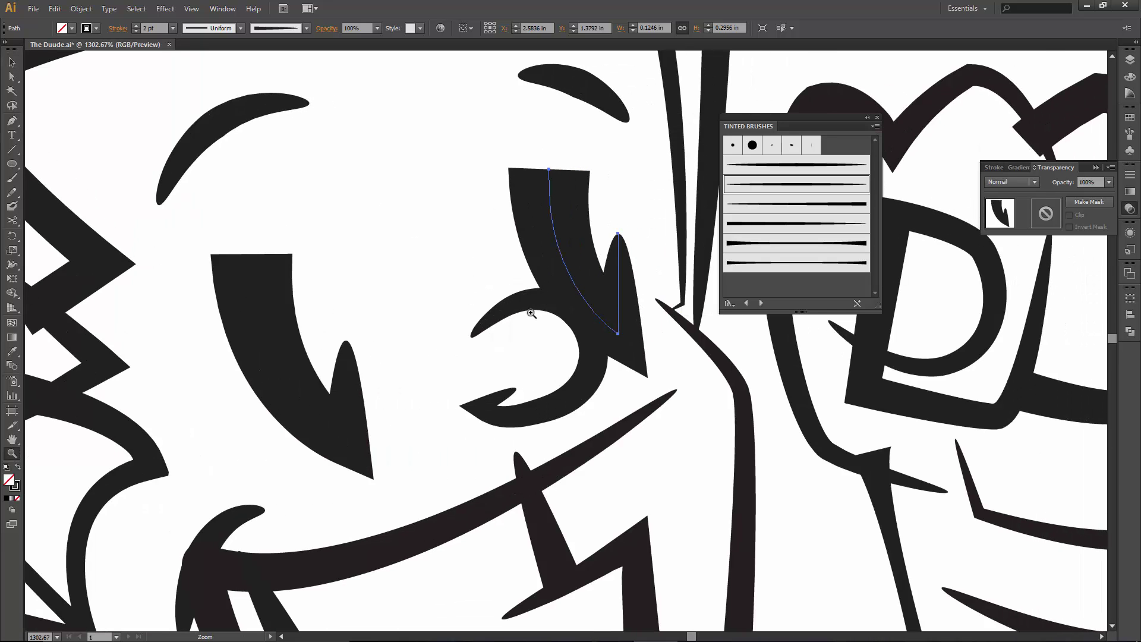
key("a")
key("v")
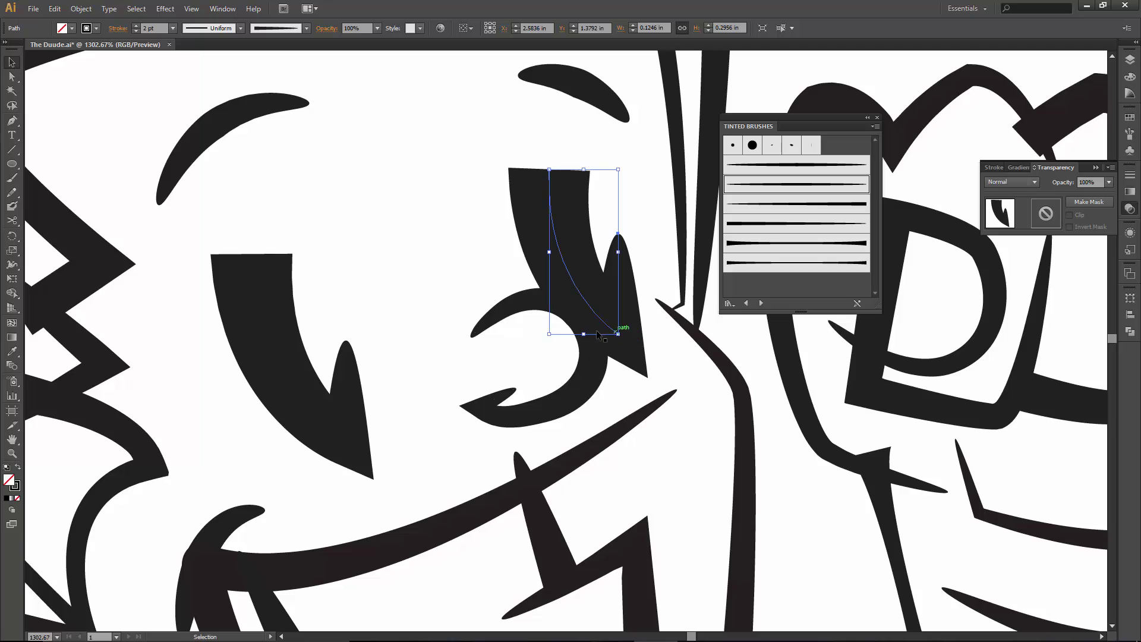
left_click_drag(583, 333, 580, 320)
key("a")
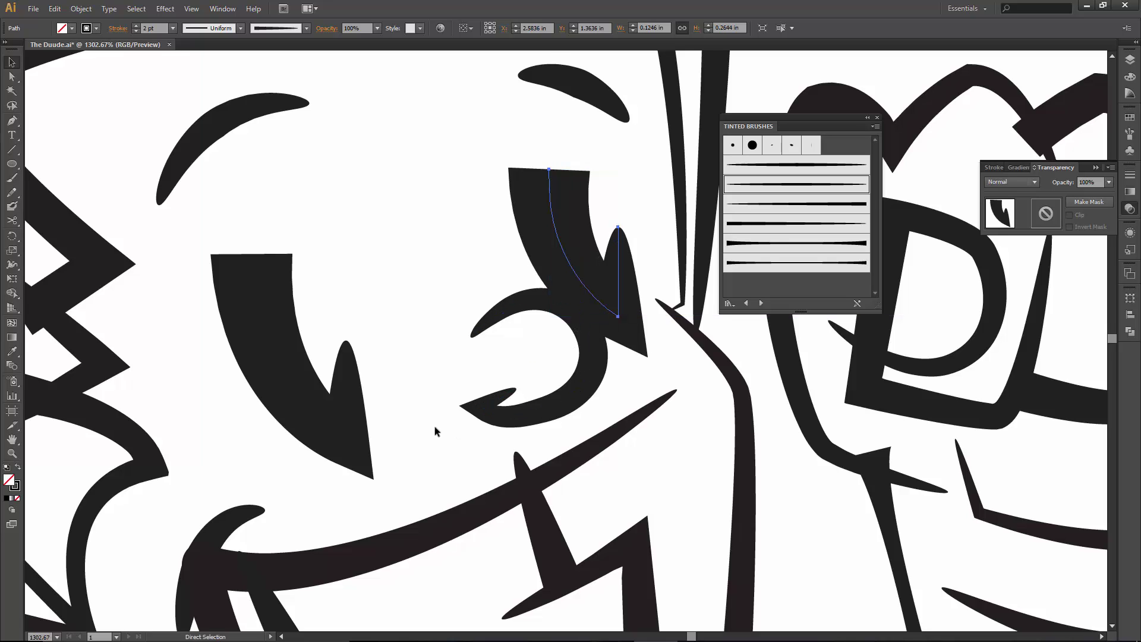
key("ctrl+0")
key("v")
left_click(273, 351)
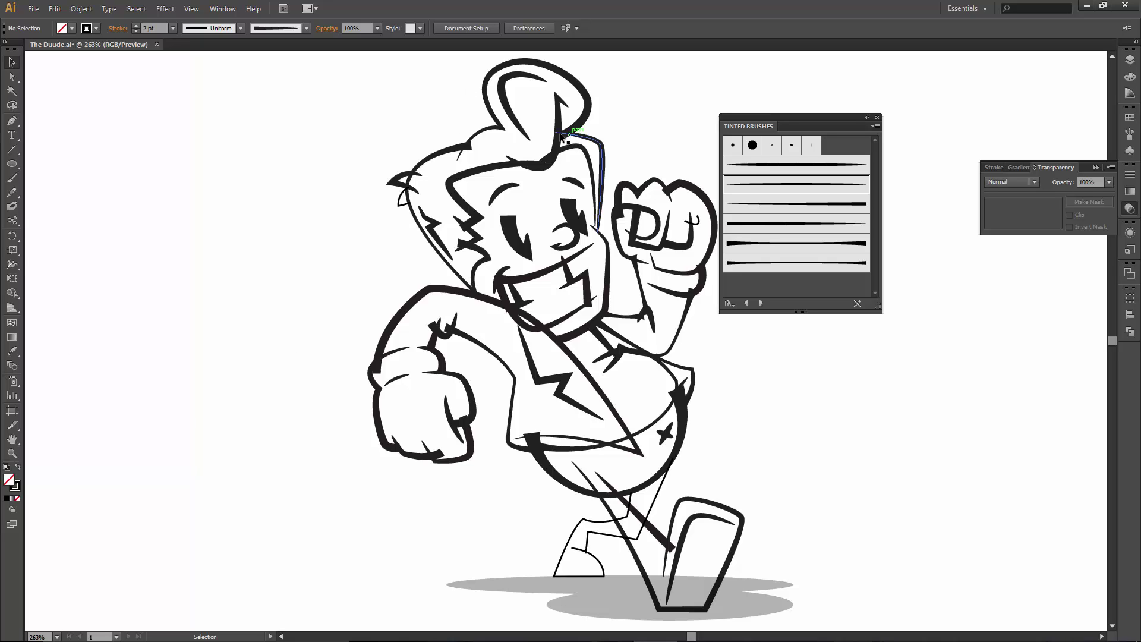
Tidy the panels, duplicate INking Brushes and replace 'copy' with 'expanded' in the new layer's name.
left_click(1097, 168)
mouse_move(747, 126)
left_mouse_down()
mouse_move(1094, 370)
mouse_move(1096, 336)
mouse_move(1129, 336)
left_mouse_up()
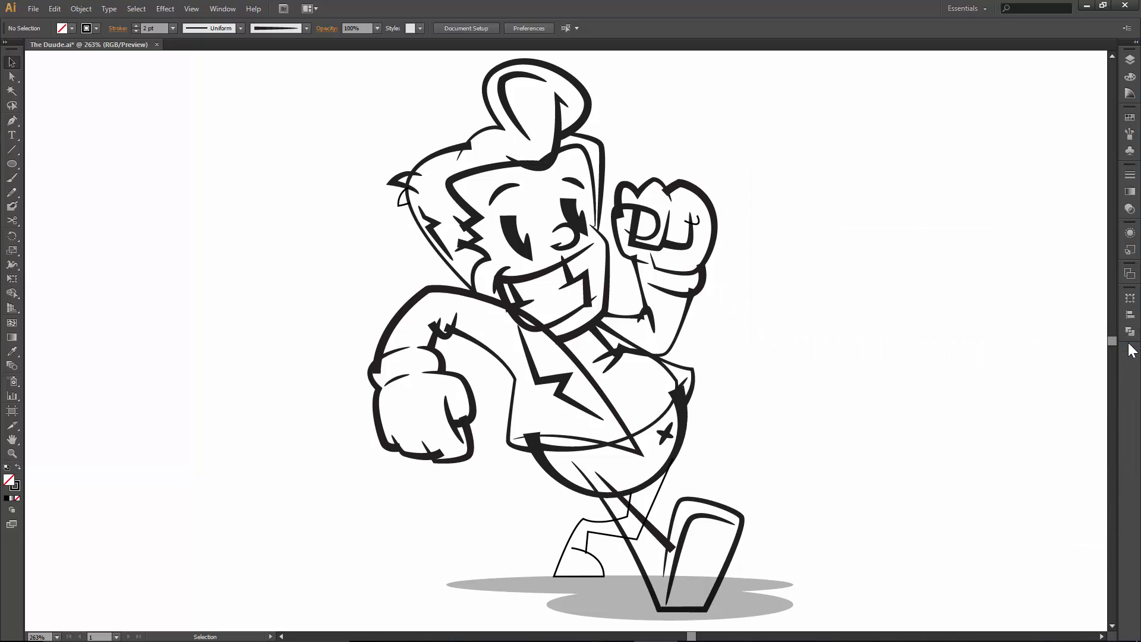
left_click(1129, 61)
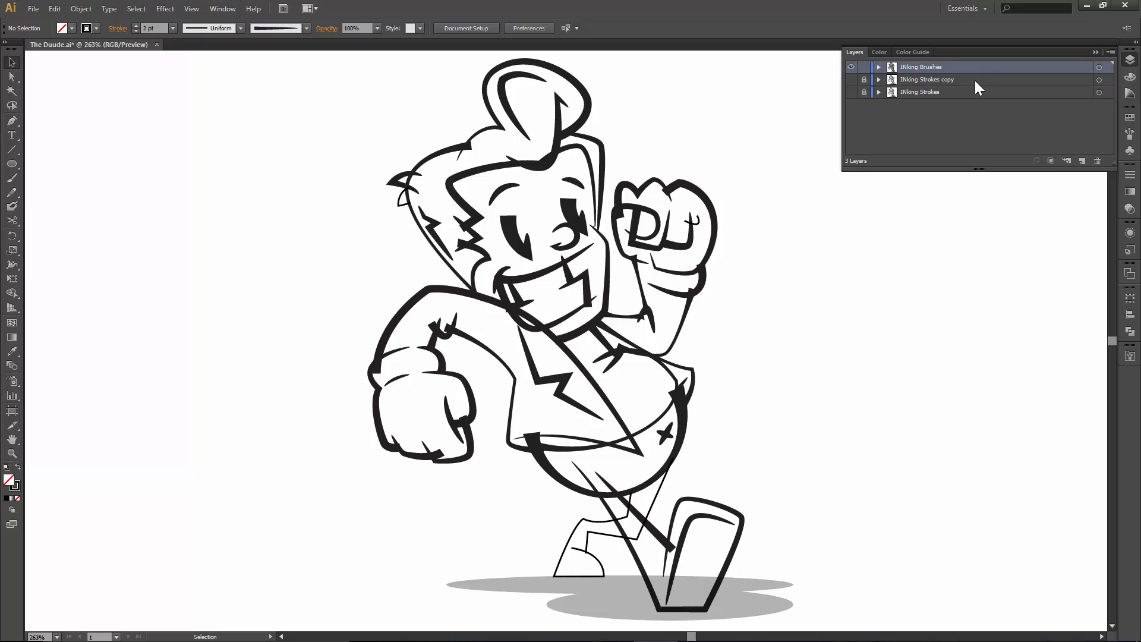
left_click(1110, 53)
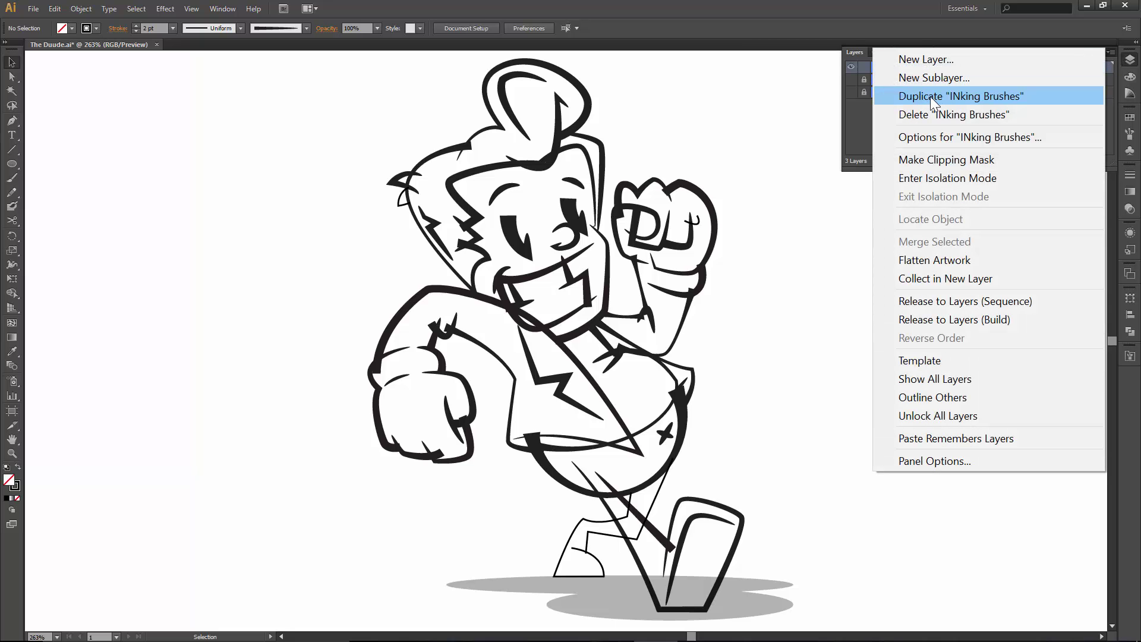
left_click(931, 97)
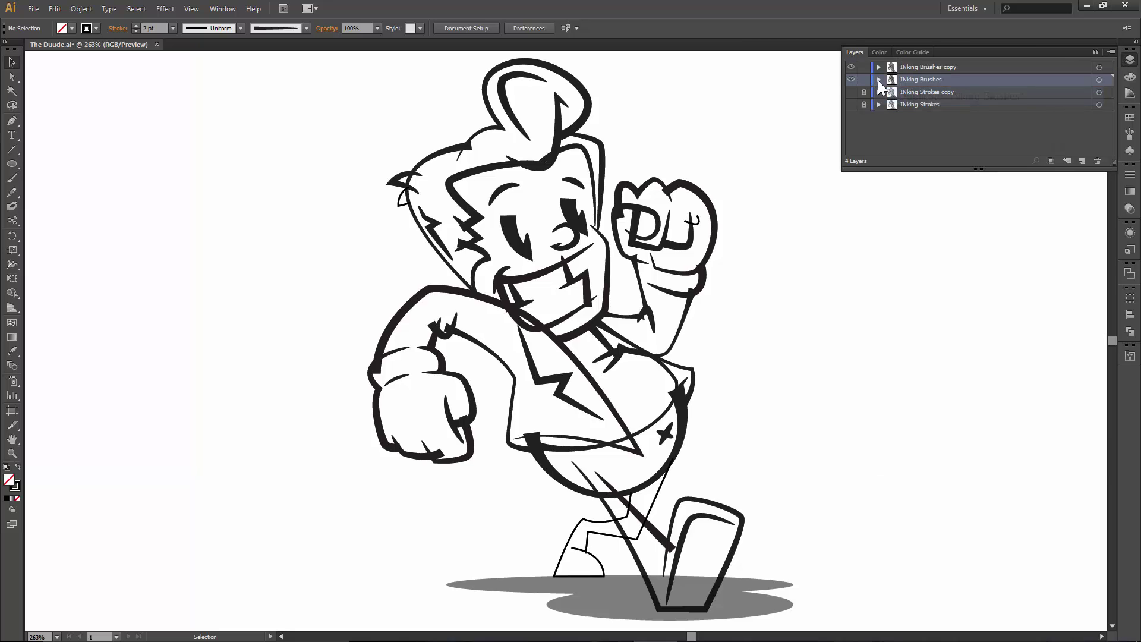
double_click(928, 66)
left_click_drag(960, 67, 945, 69)
type("expanded")
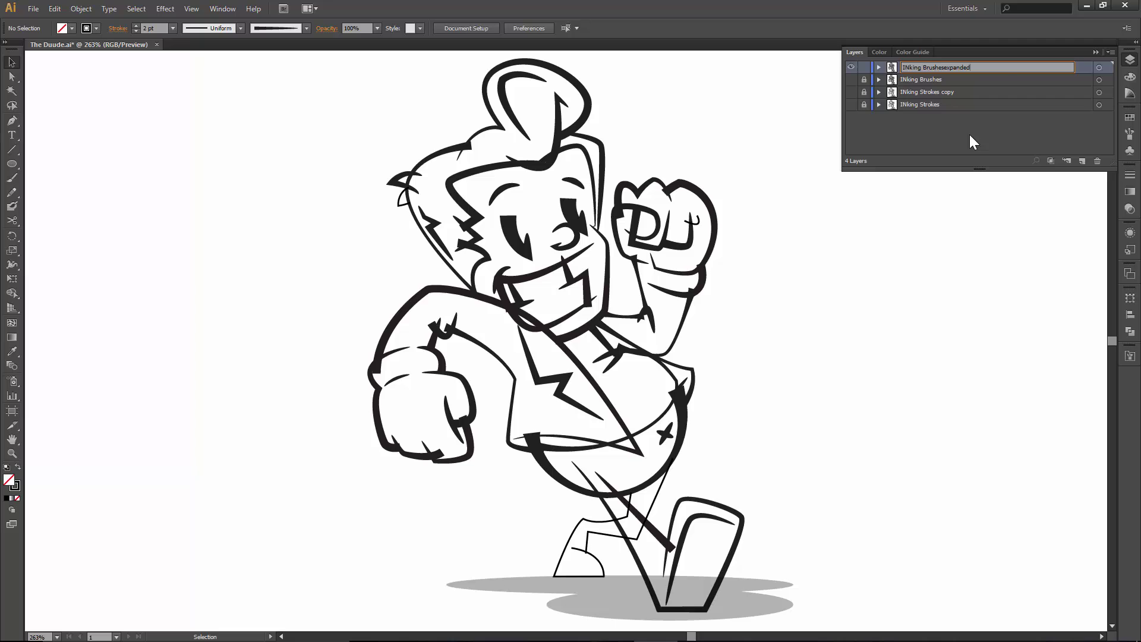
key("Return")
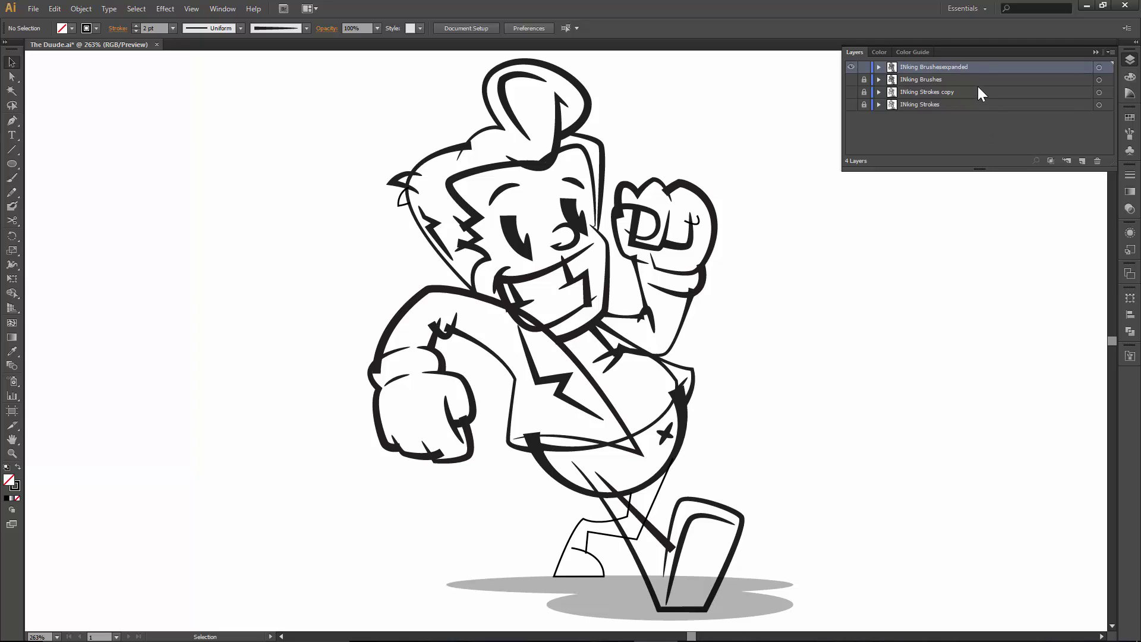
Target the INking Brushesexpanded layer, run Expand Appearance, then Expand with fill and stroke.
left_click(1098, 68)
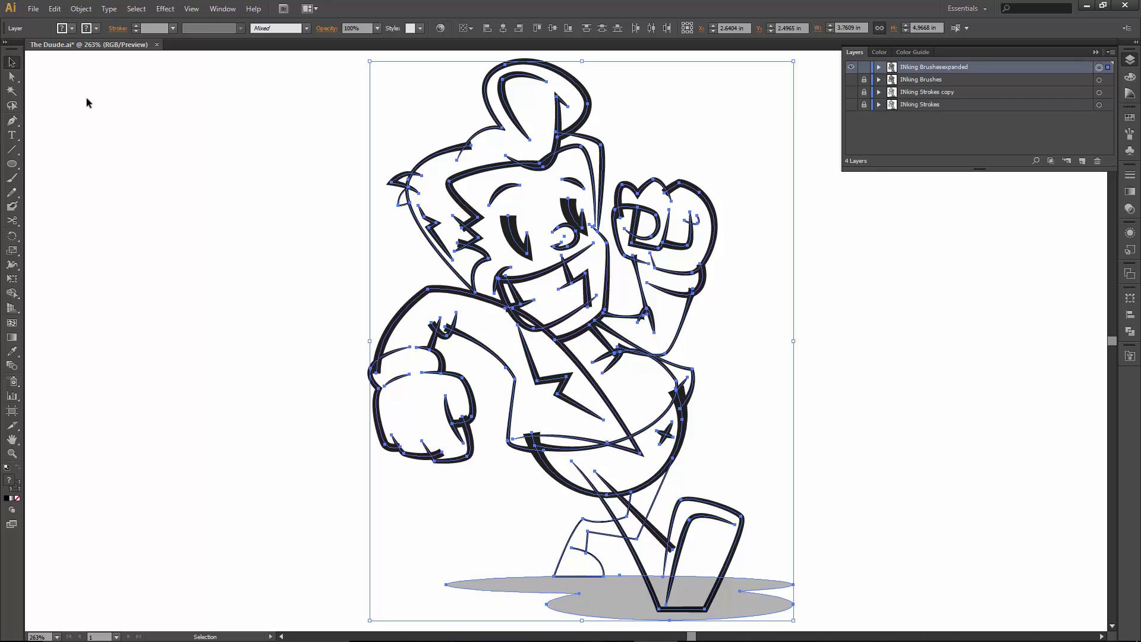
left_click(80, 9)
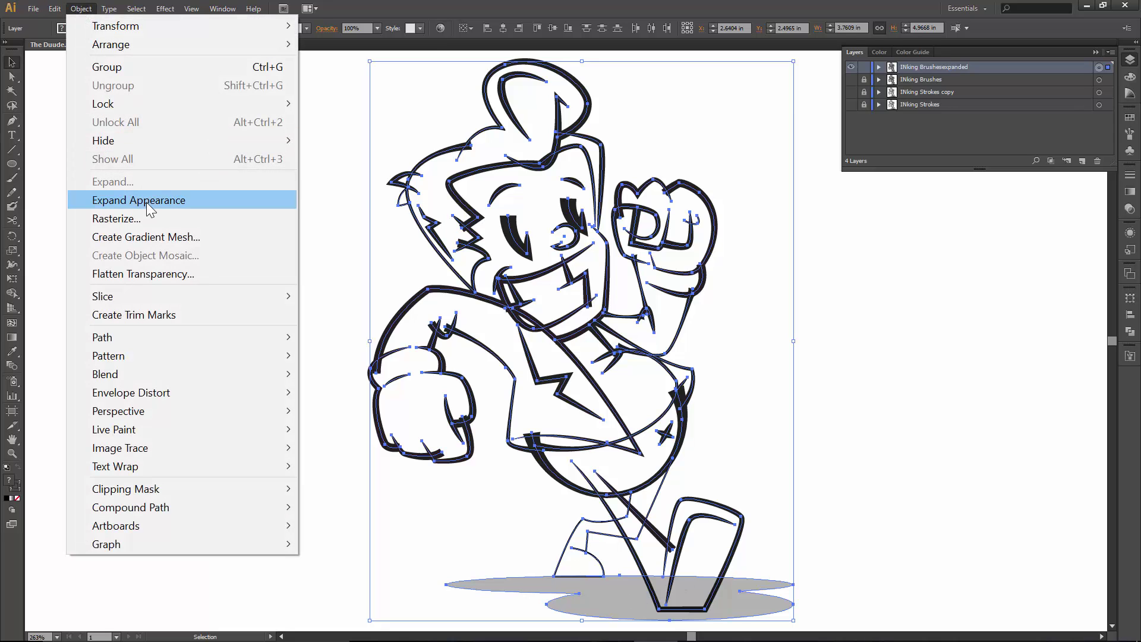
left_click(146, 202)
left_click(85, 13)
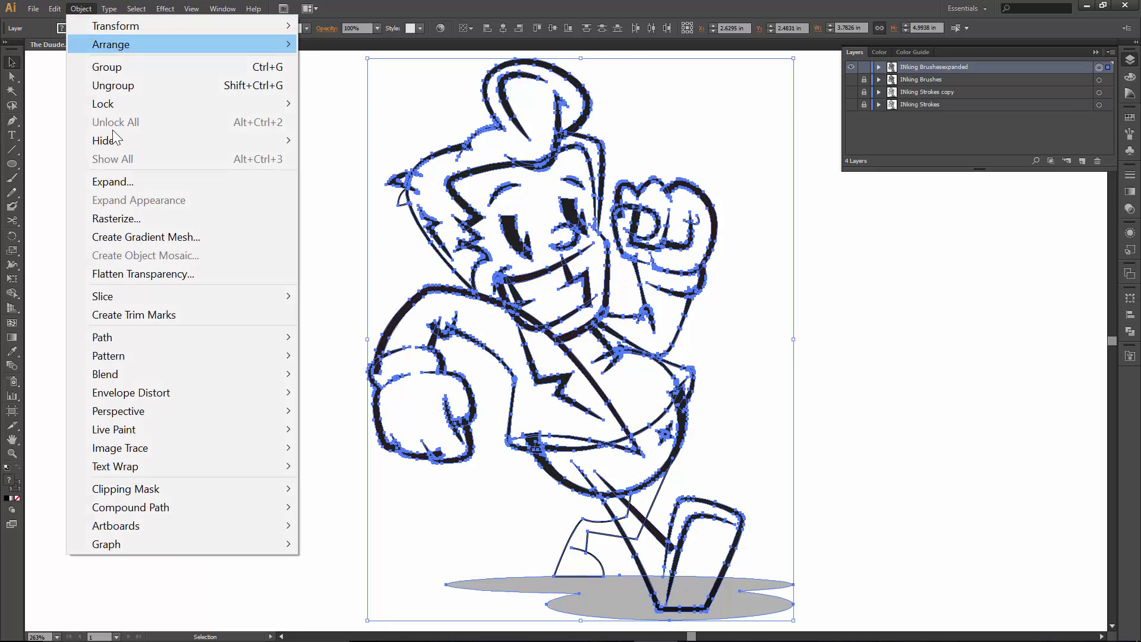
left_click(116, 183)
left_click(532, 392)
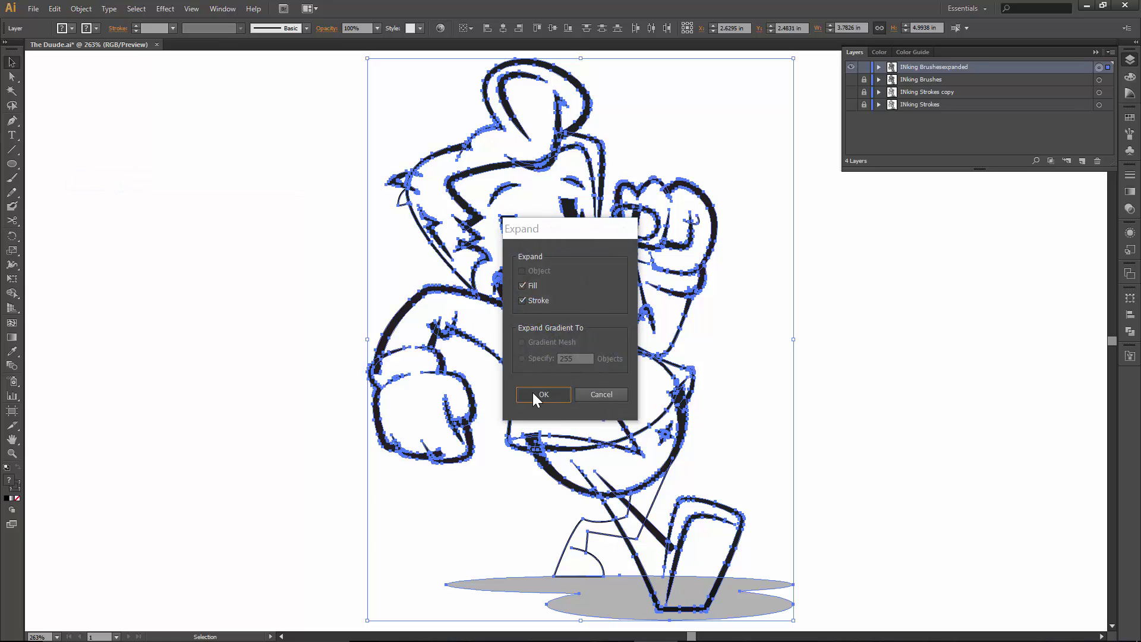
left_click(254, 354)
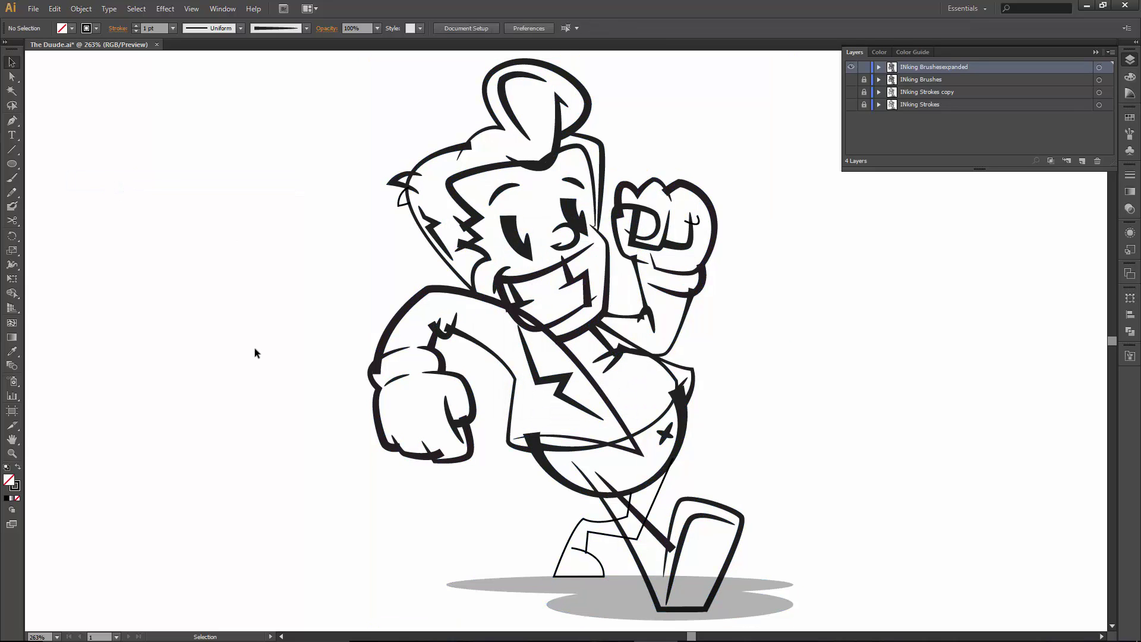
Zoom in on the head and erase the overlapping part of the hair outline stroke.
key("z")
left_click_drag(371, 66, 686, 362)
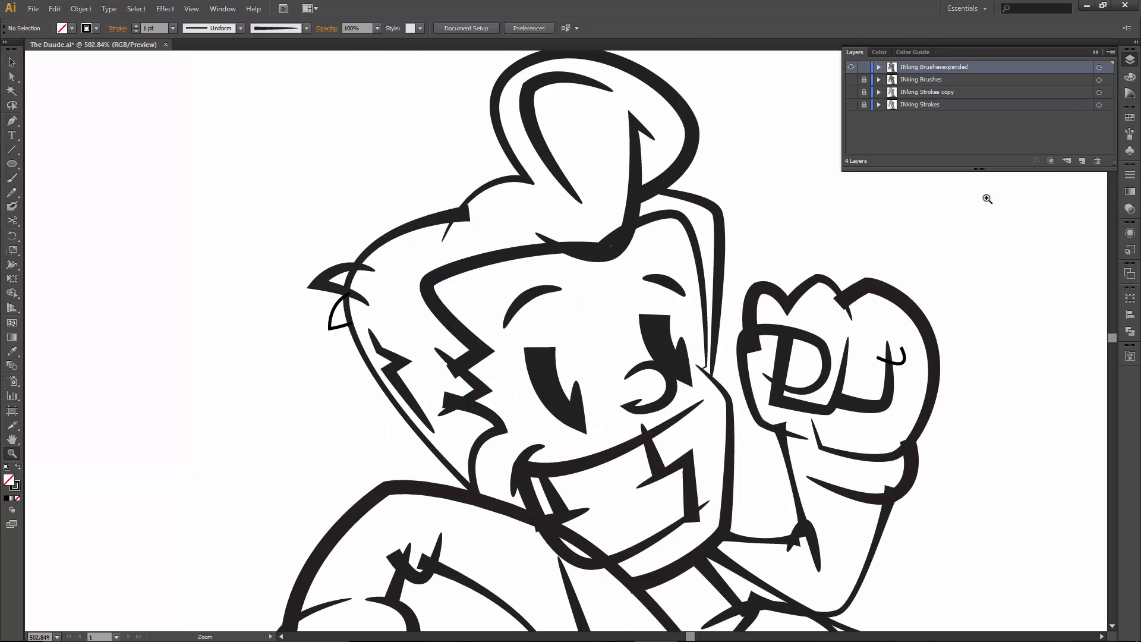
left_click(1097, 52)
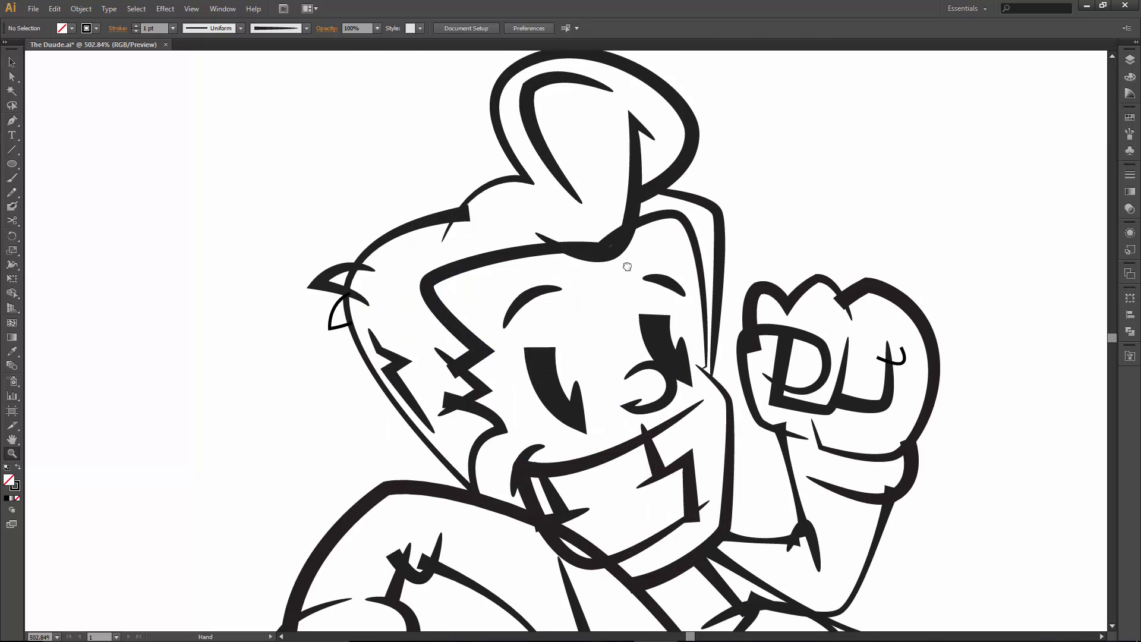
left_click_drag(626, 266, 623, 269)
key("v")
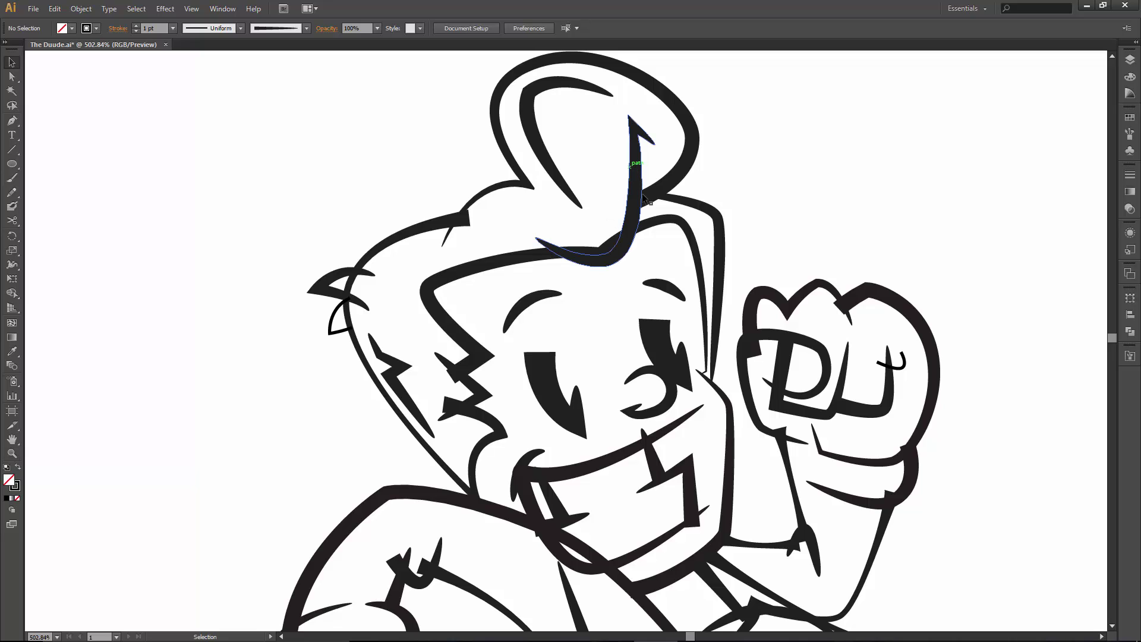
left_click(653, 218)
key("shift+e")
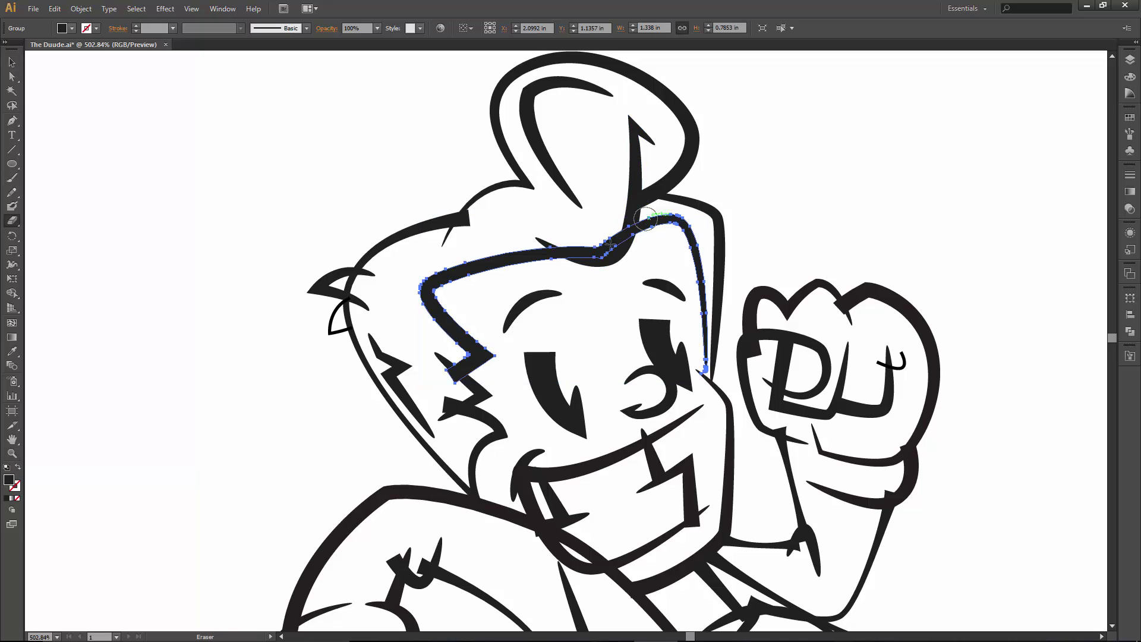
mouse_move(558, 242)
left_mouse_down()
mouse_move(599, 246)
mouse_move(613, 221)
left_mouse_up()
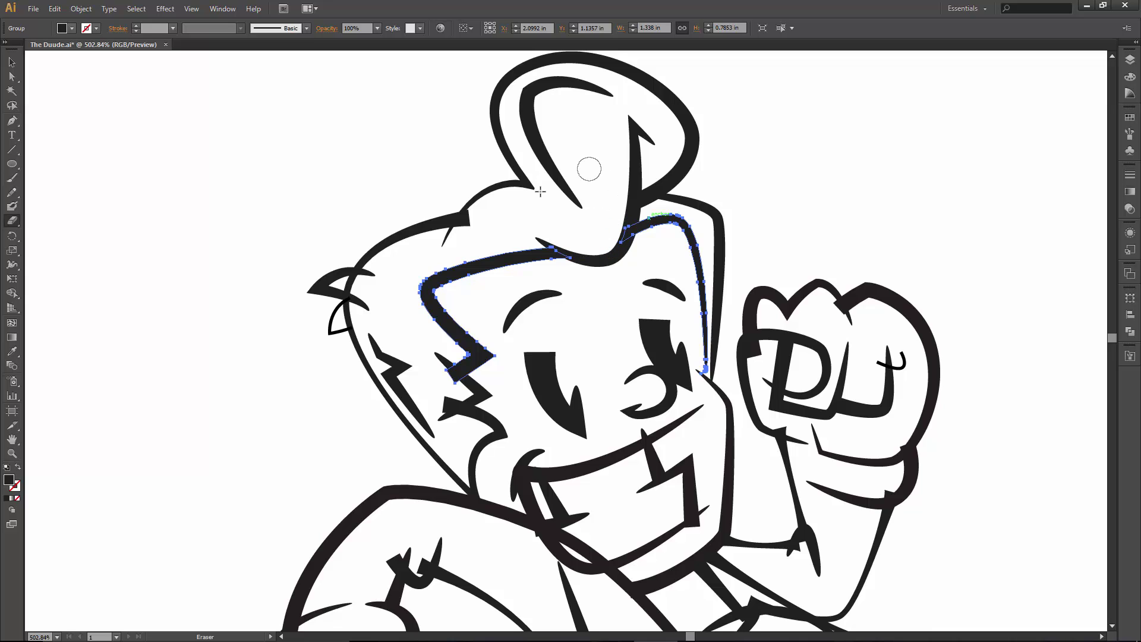
Erase the upper end of the left head outline, the side stroke near the ear and the cheek stroke's top.
key("v")
left_click(470, 224)
key("shift+e")
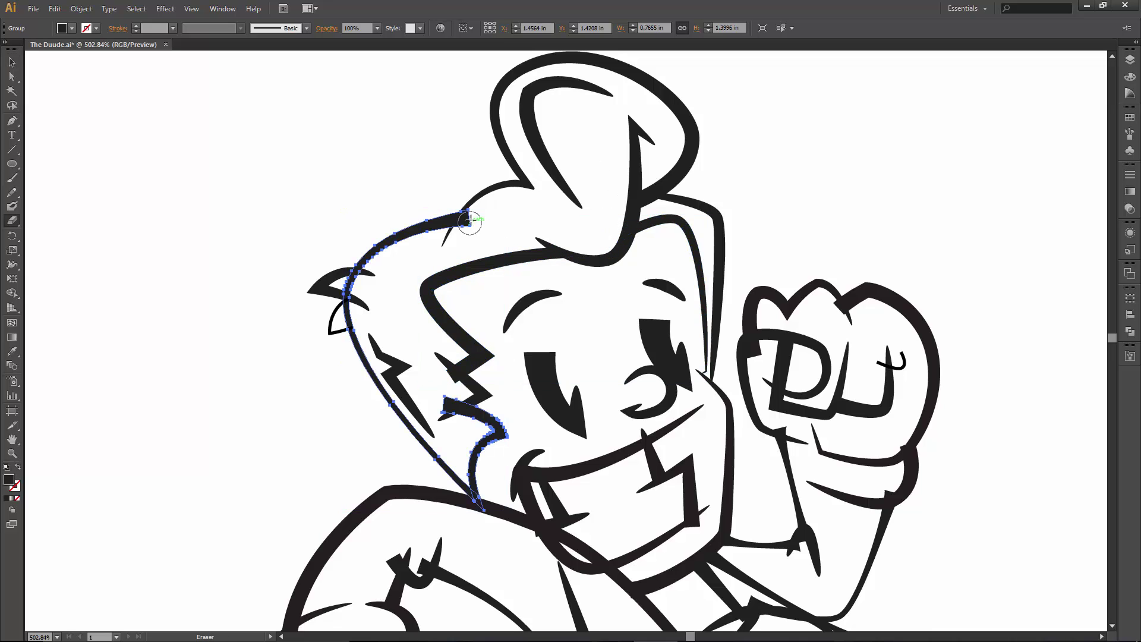
left_click_drag(469, 219, 457, 252)
key("v")
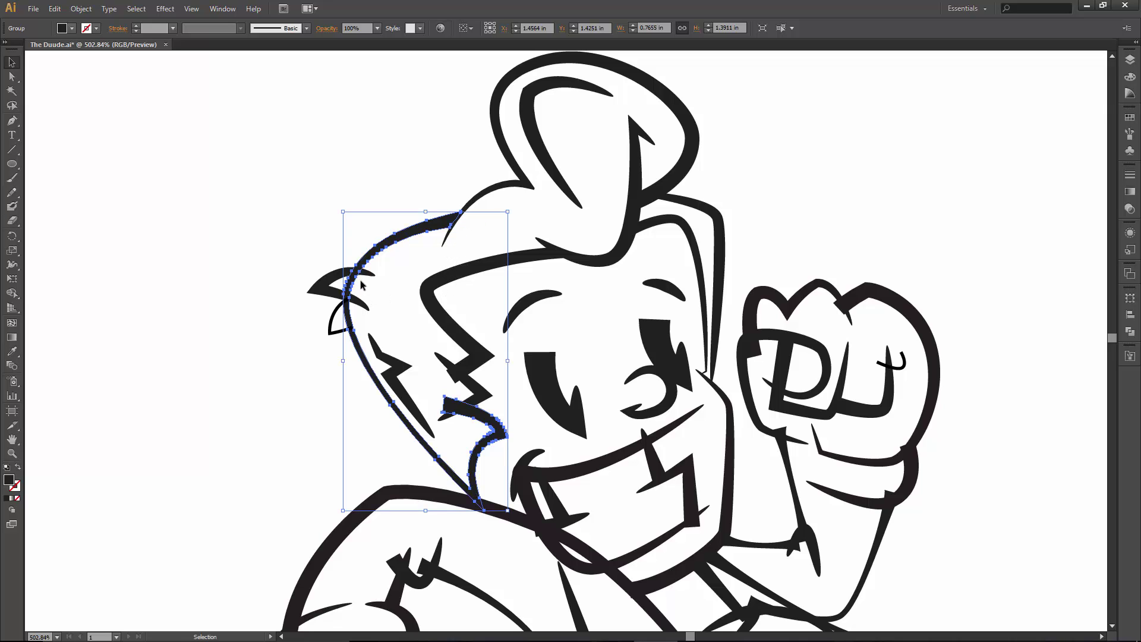
key("shift+e")
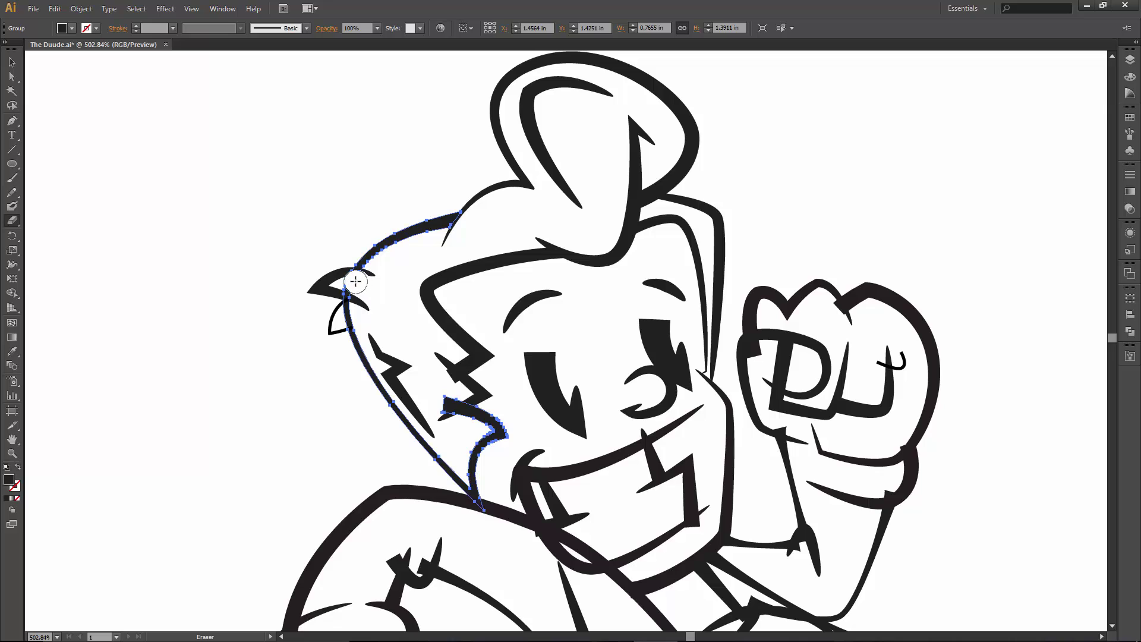
left_click_drag(348, 286, 351, 291)
left_click_drag(466, 401, 444, 398)
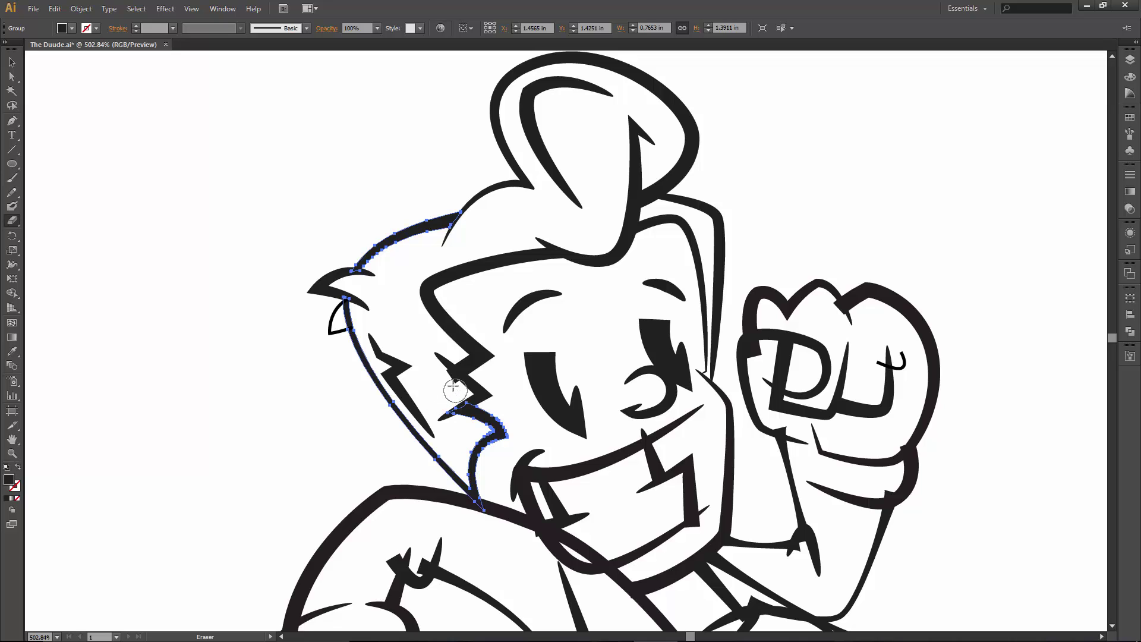
Zoom in on the cheek and erase the overlapping part of the upper zigzag.
key("z")
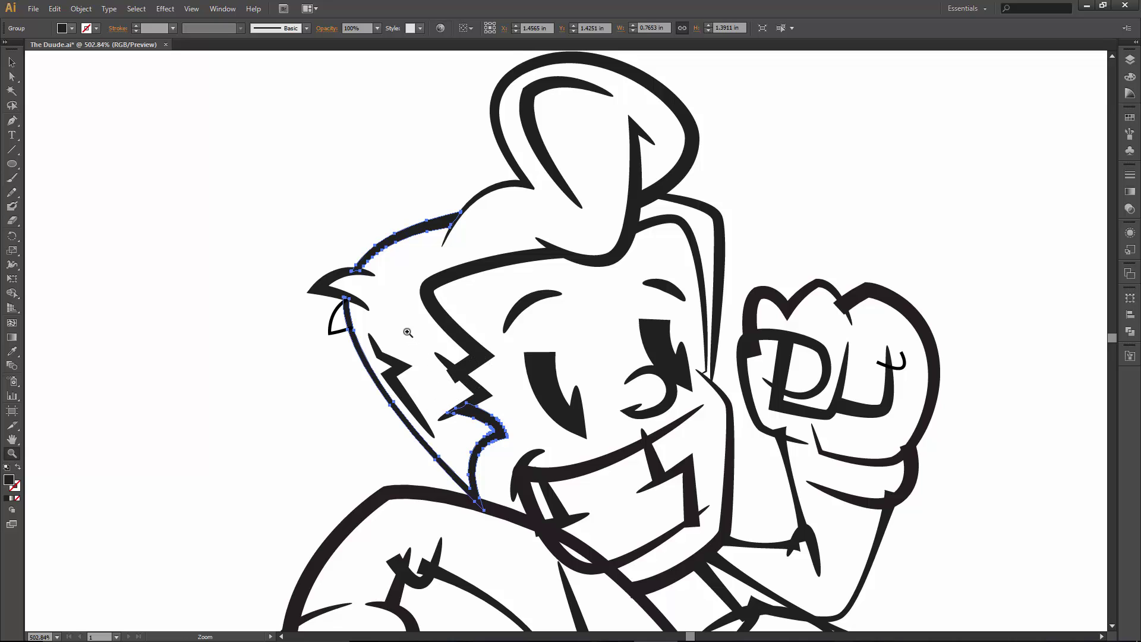
left_click_drag(392, 324, 546, 464)
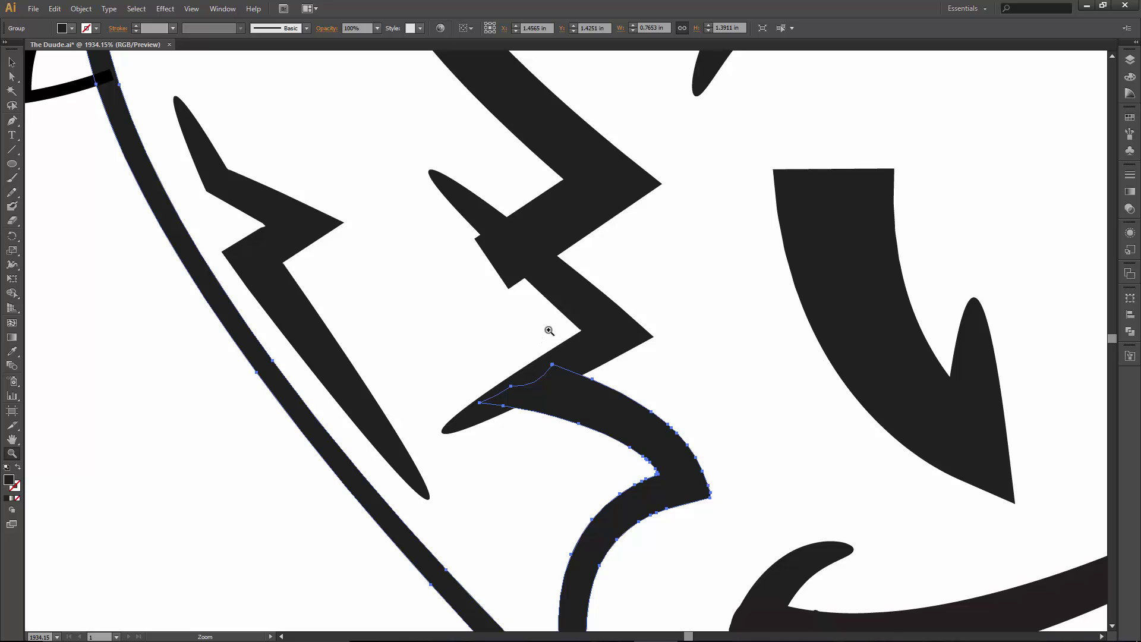
left_click(550, 258, "ctrl")
key("shift+e")
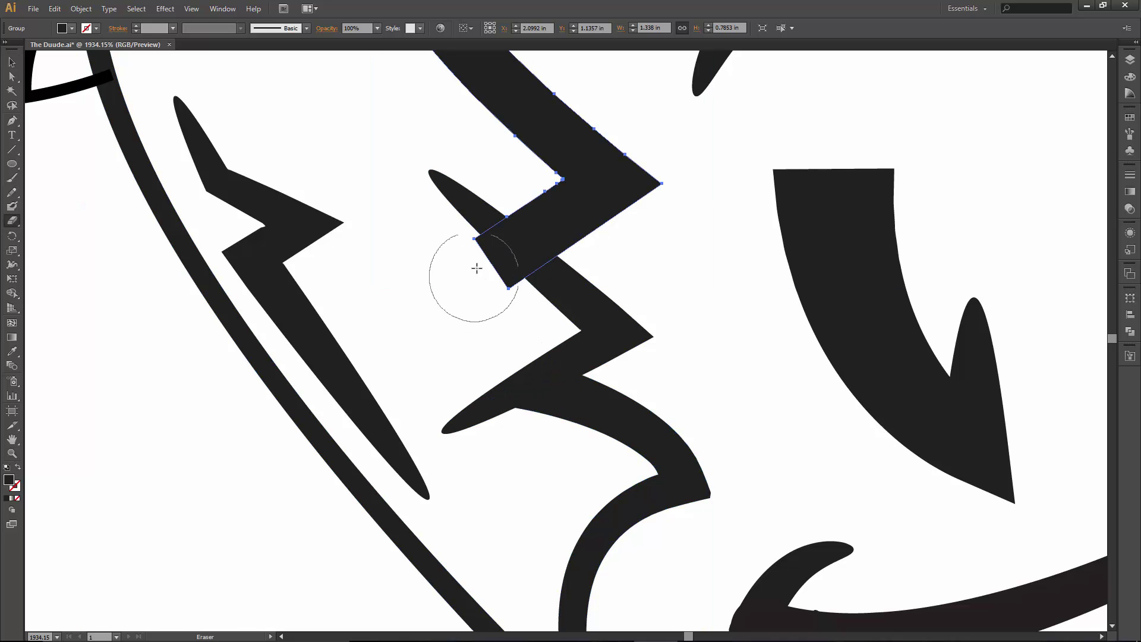
mouse_move(476, 268)
left_mouse_down()
mouse_move(461, 257)
mouse_move(535, 329)
left_mouse_up()
Erase the spike's tip above the cheek stroke and trim the top of the adjacent curved stroke.
mouse_move(768, 376)
left_mouse_down()
mouse_move(541, 126)
mouse_move(423, 130)
mouse_move(418, 107)
left_mouse_up()
left_click(615, 381, "ctrl")
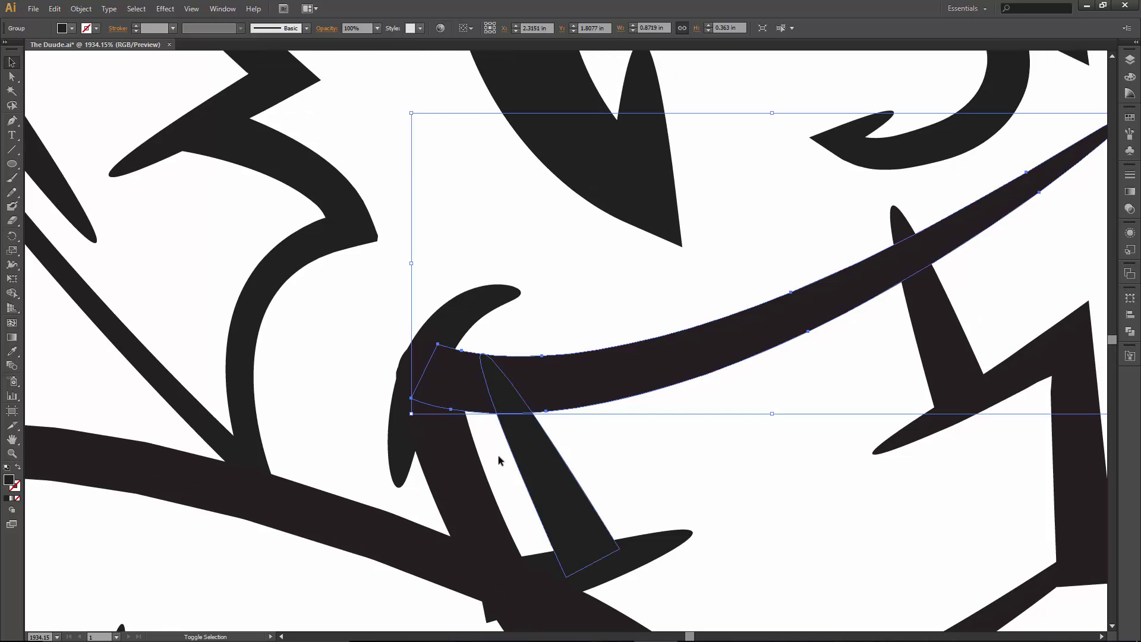
left_click(523, 454, "ctrl")
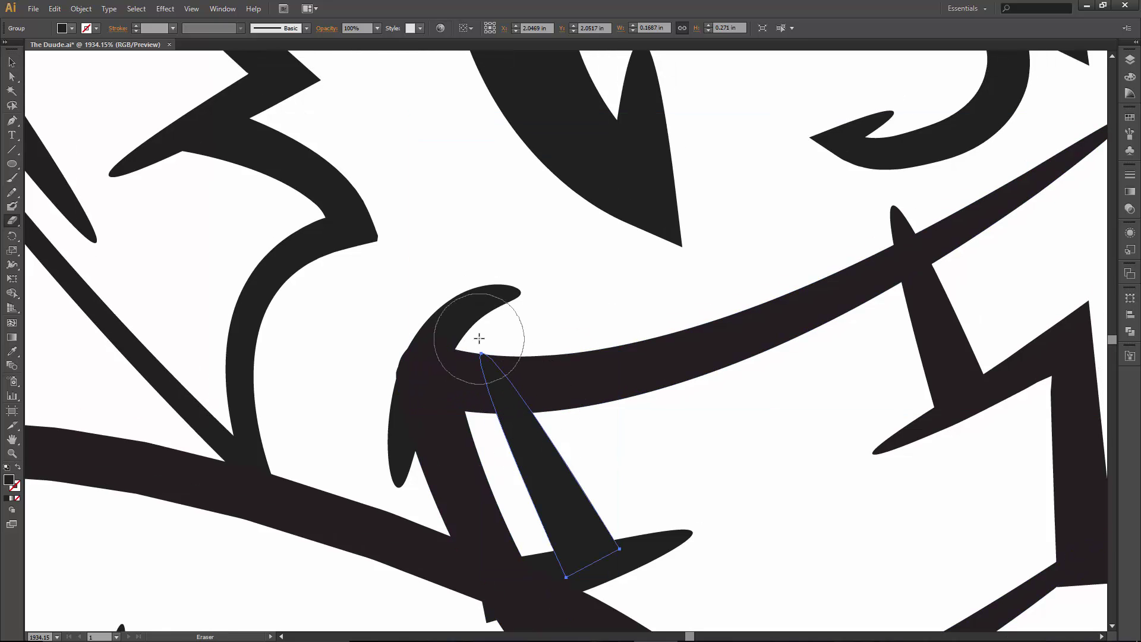
left_click_drag(478, 338, 496, 375)
left_click(467, 457, "ctrl")
mouse_move(428, 380)
left_mouse_down()
mouse_move(438, 327)
mouse_move(415, 331)
left_mouse_up()
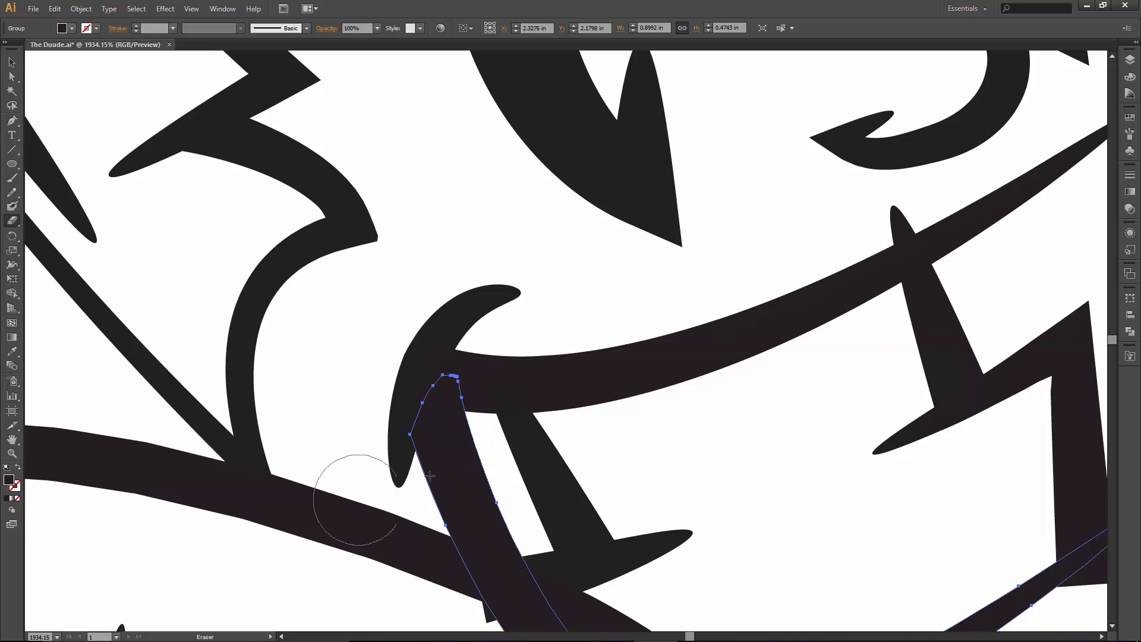
Erase the short spike where it crosses the diagonal stroke, undoing the mistaken gap.
left_click_drag(654, 433, 537, 282)
key("v")
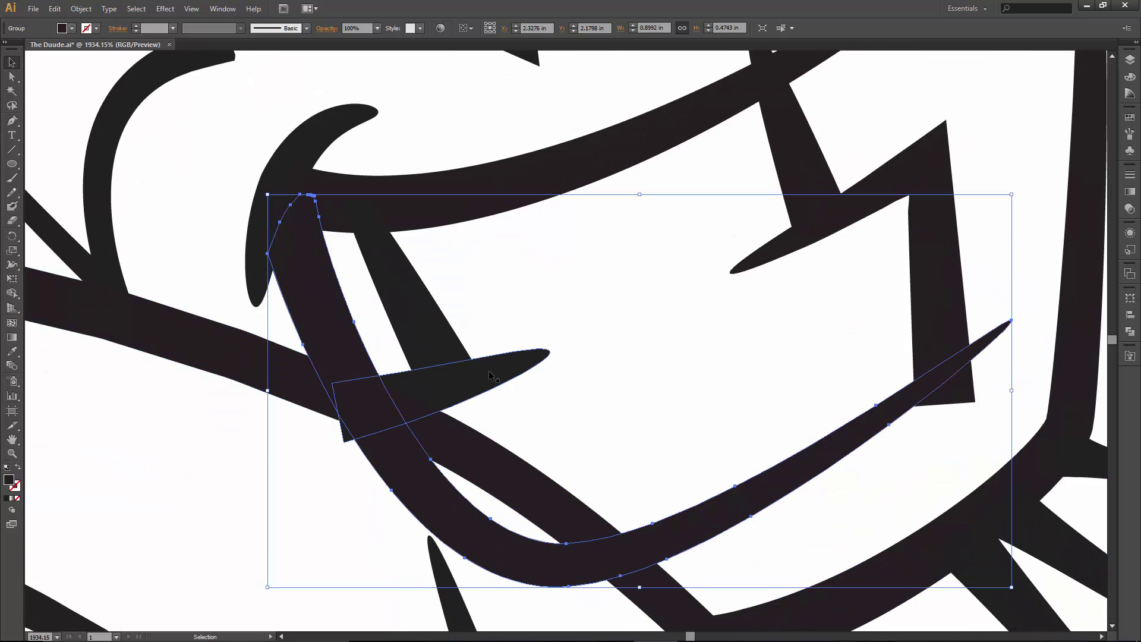
left_click(489, 374)
key("shift+e")
mouse_move(351, 402)
left_mouse_down()
mouse_move(317, 398)
mouse_move(330, 419)
left_mouse_up()
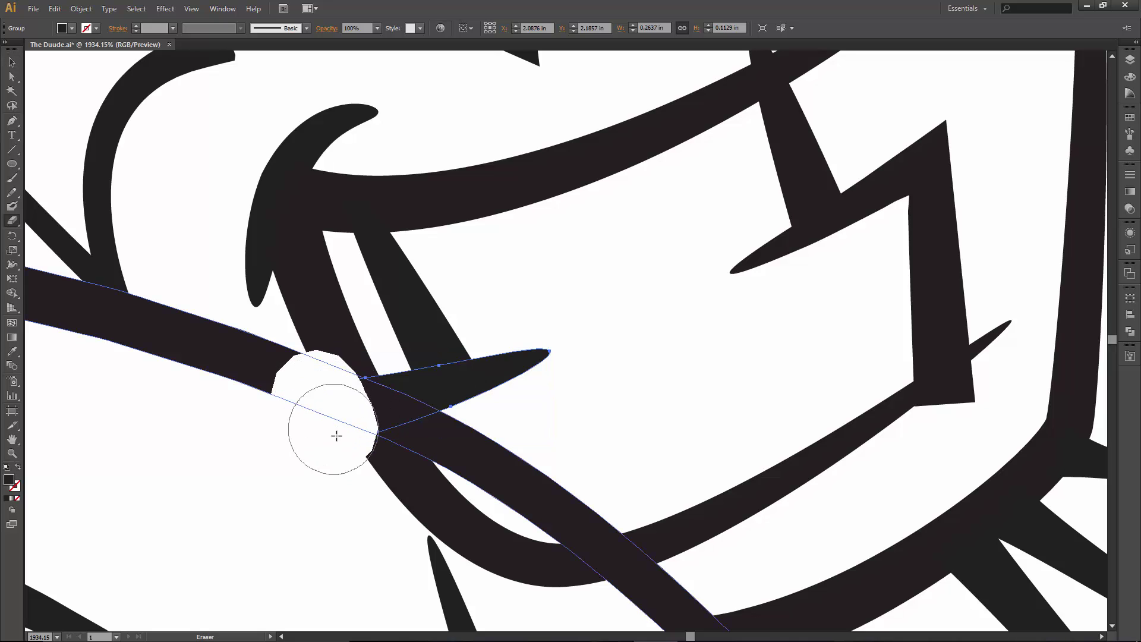
key("ctrl+z")
Erase the overlapping end of the long curved mouth stroke, undoing the over-wide erase.
key("v")
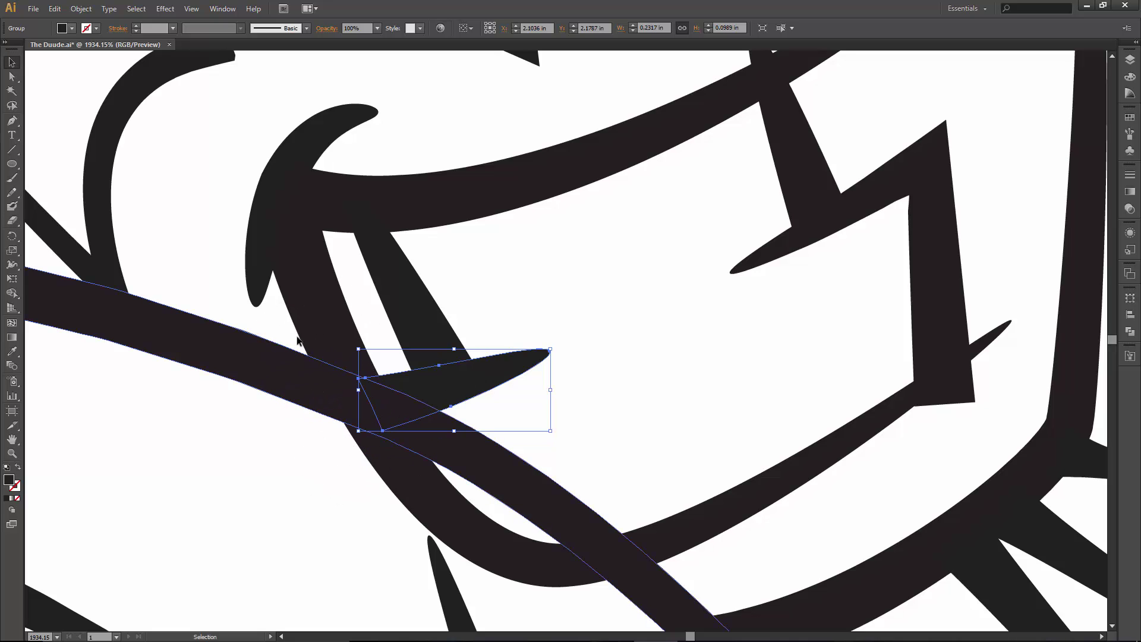
left_click(299, 337)
key("shift+e")
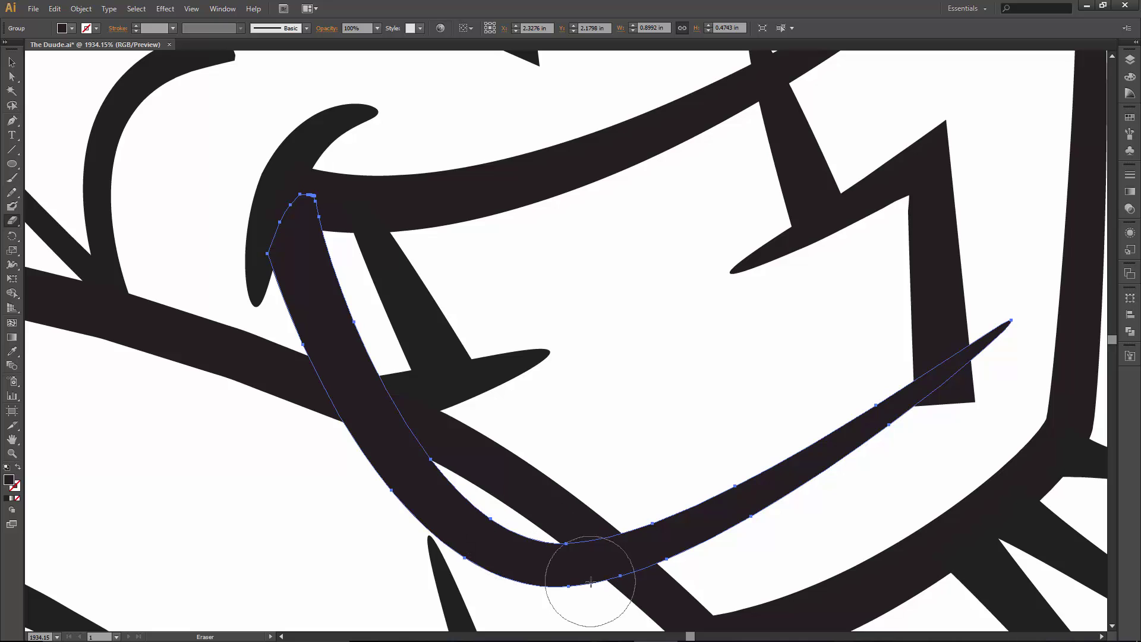
mouse_move(591, 581)
left_mouse_down()
mouse_move(442, 517)
mouse_move(378, 448)
mouse_move(332, 432)
mouse_move(235, 430)
left_mouse_up()
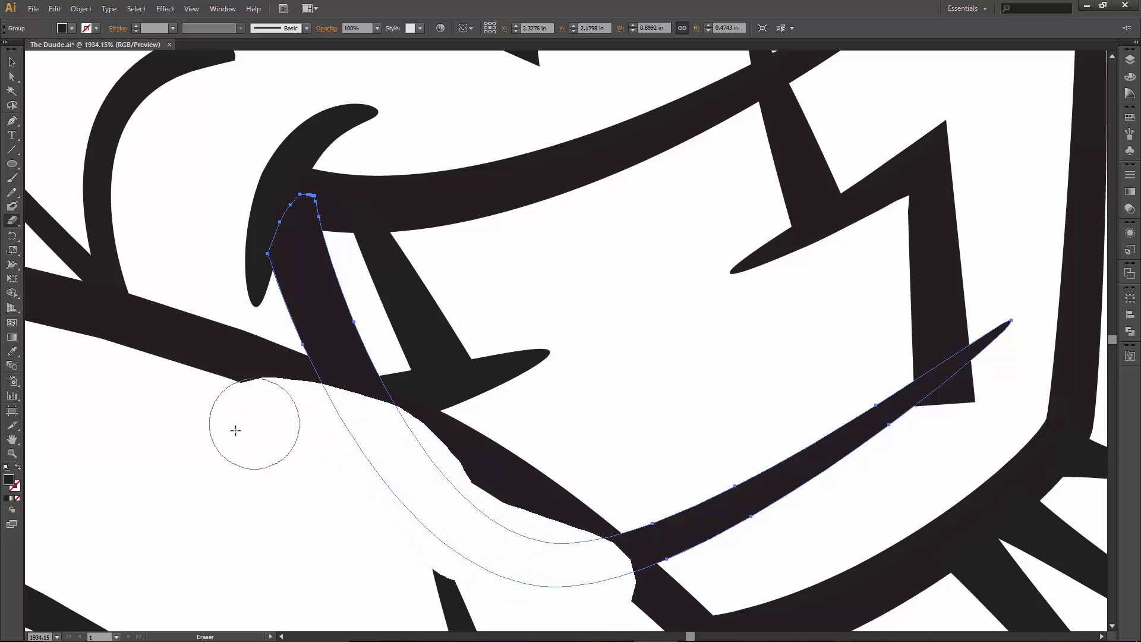
key("ctrl+z")
key("v")
Erase the overlapping lower corner of the zigzag shape on the right.
left_click(964, 297)
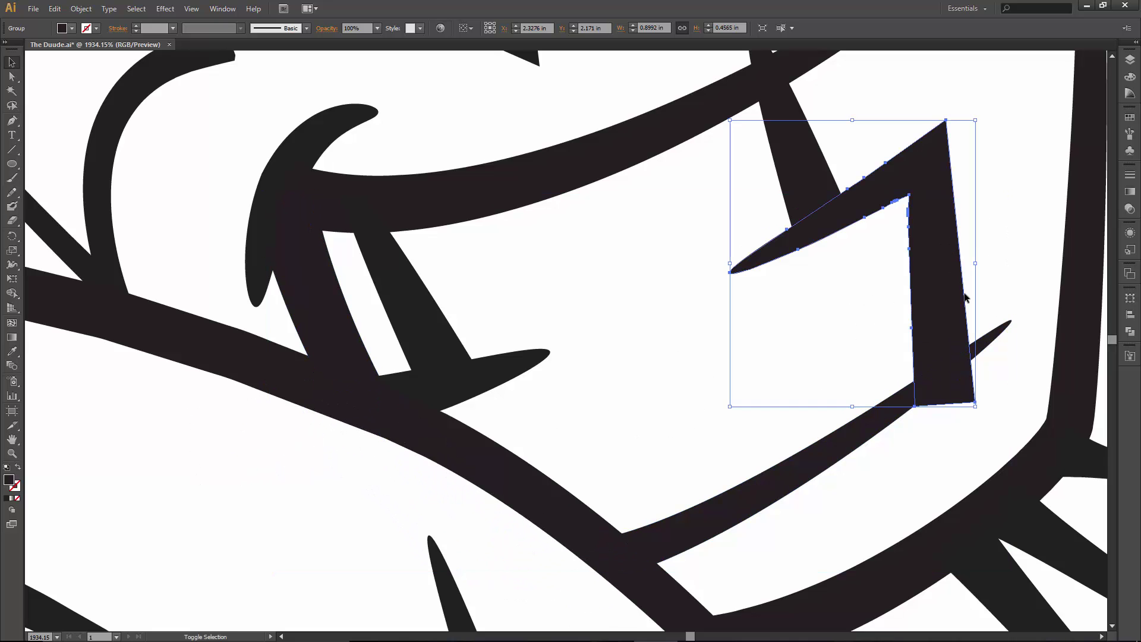
key("shift+e")
mouse_move(988, 390)
left_mouse_down()
mouse_move(934, 430)
mouse_move(914, 423)
left_mouse_up()
scroll(773, 410, "up", 5)
scroll(772, 410, "right", 4)
key("v")
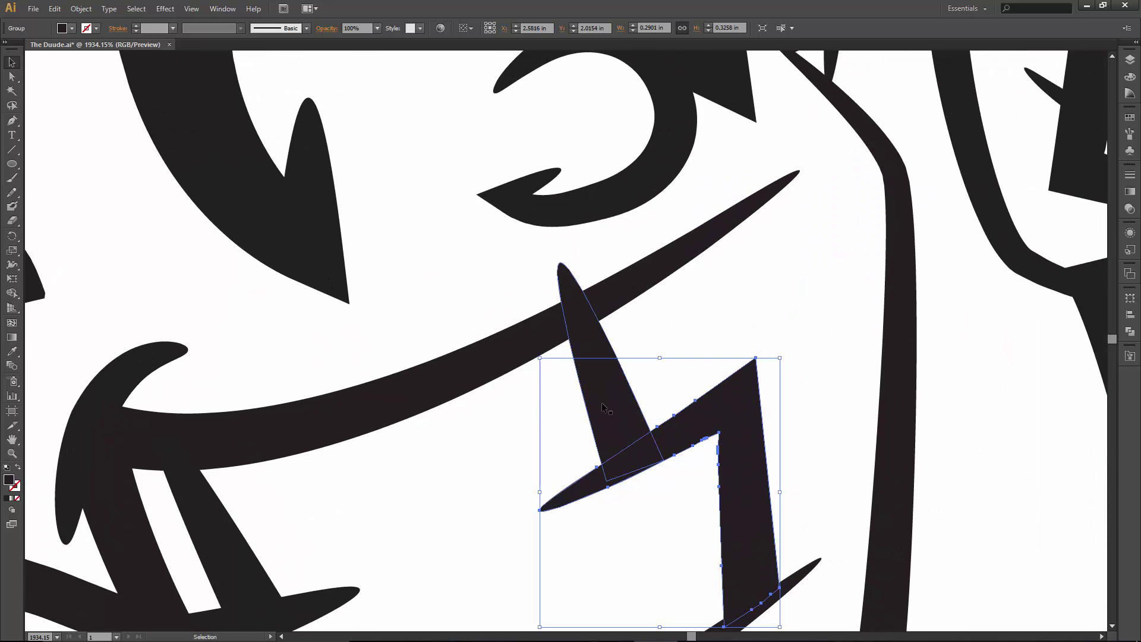
scroll(603, 408, "down", 3)
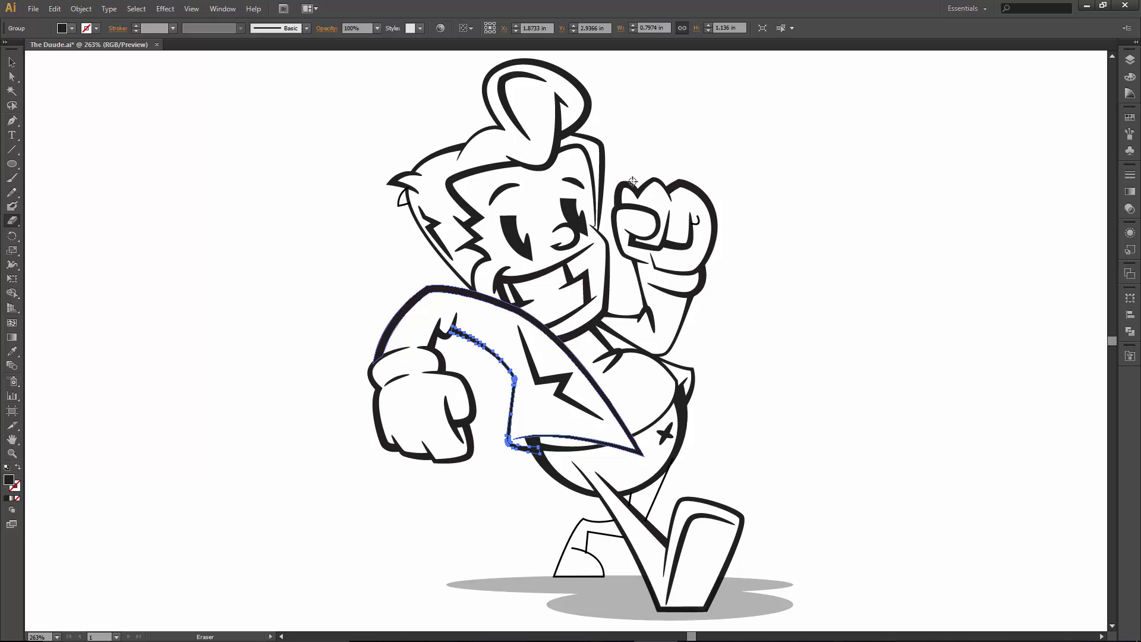
Save the drawing and set the ground shadow's opacity to 100% so it shows solid black.
left_click(33, 8)
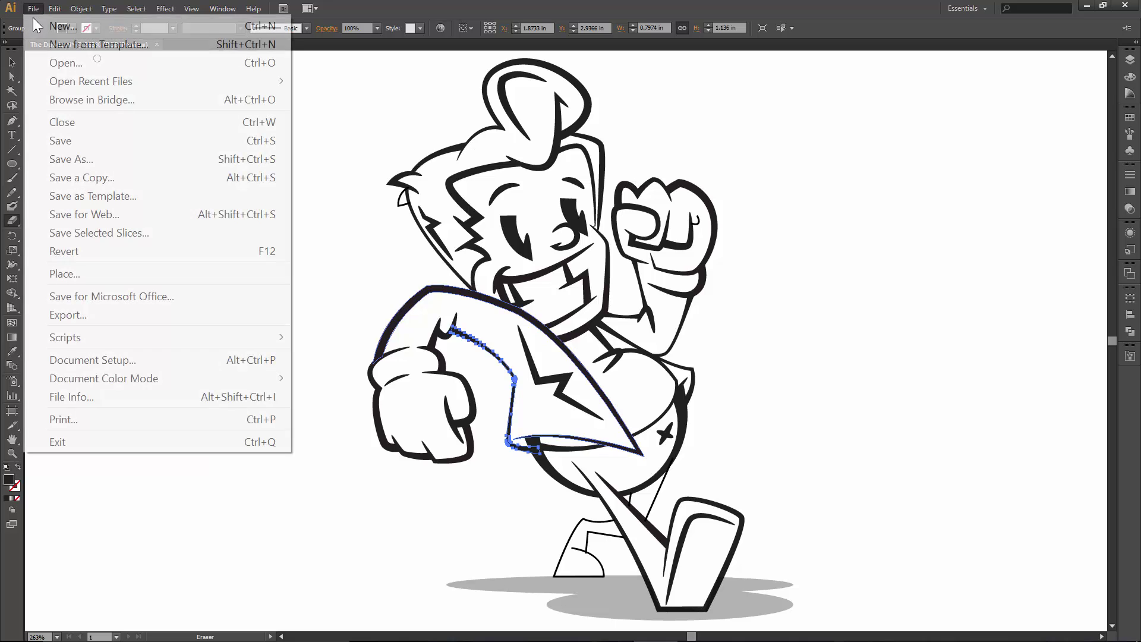
left_click(74, 142)
key("v")
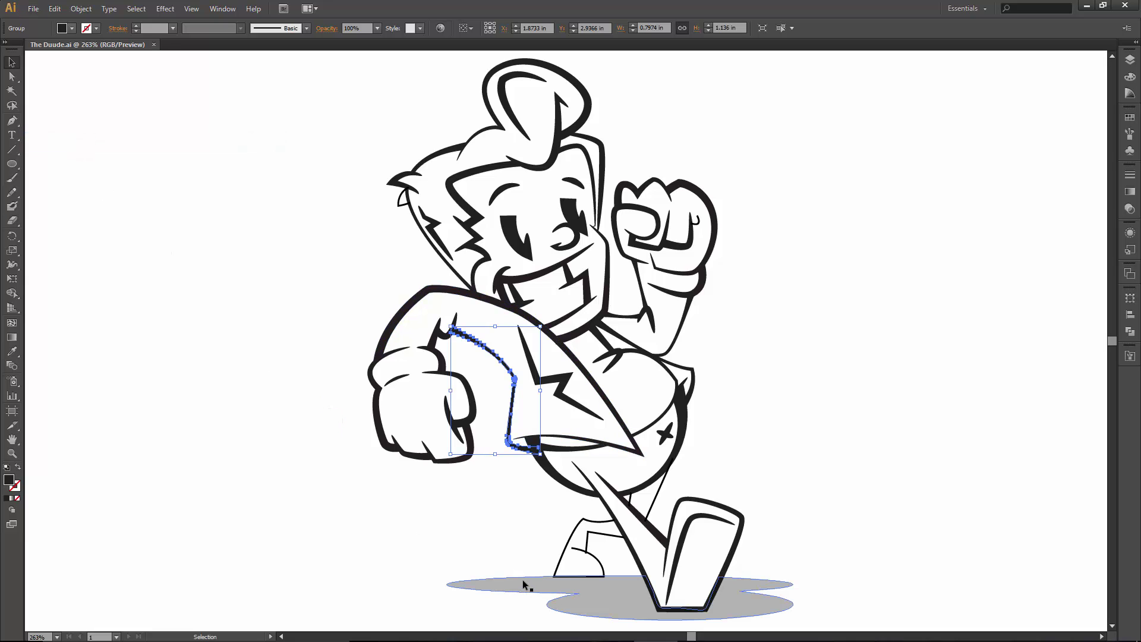
left_click(523, 580)
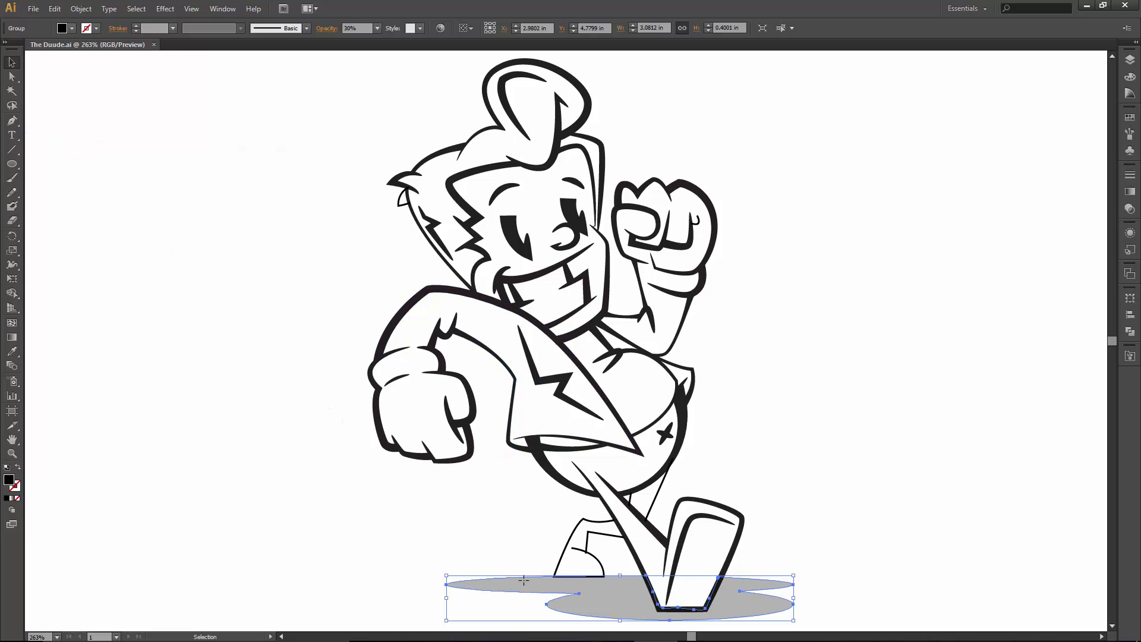
left_click(1129, 209)
left_click(1108, 182)
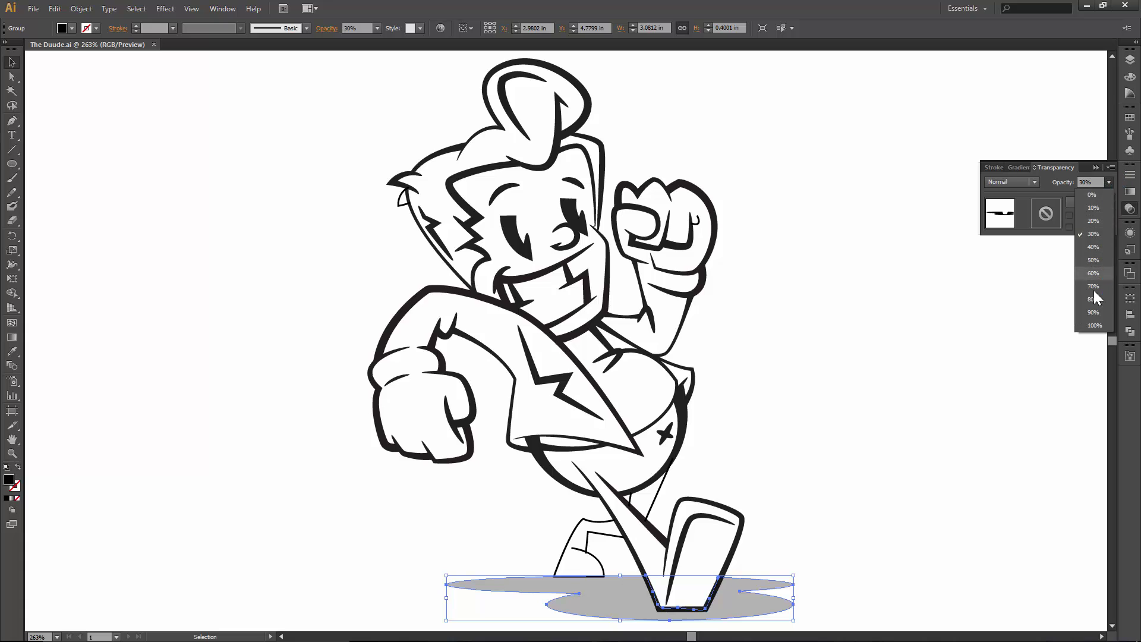
left_click(1094, 325)
left_click(1019, 384)
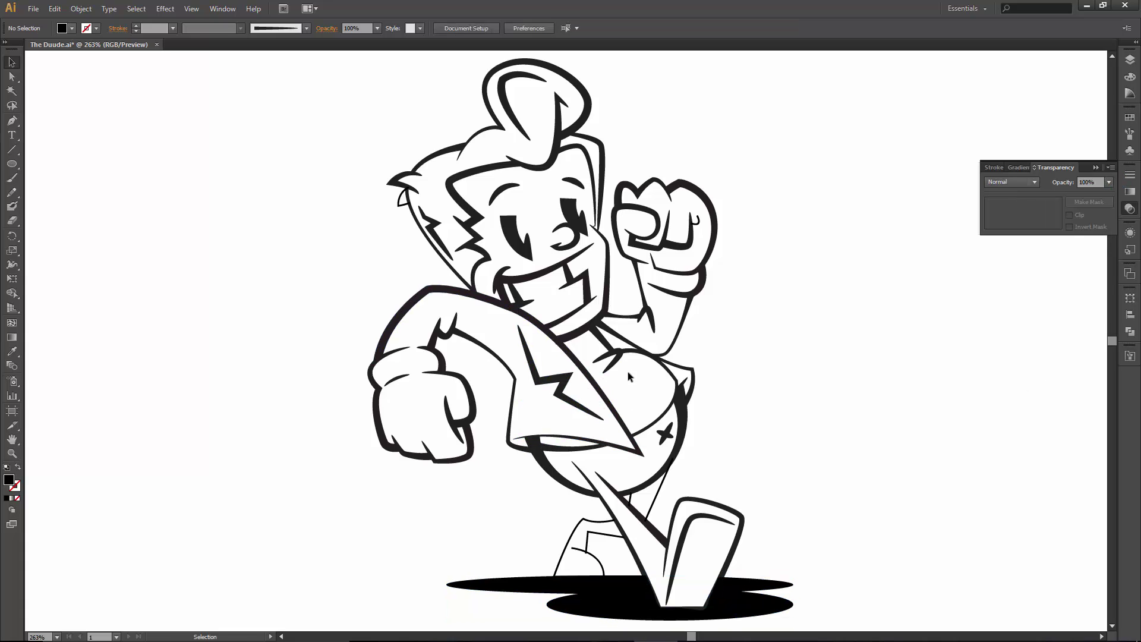
key("z")
Select all artwork on the INking Brushesexpanded layer and make it a Live Paint group.
left_click(1095, 168)
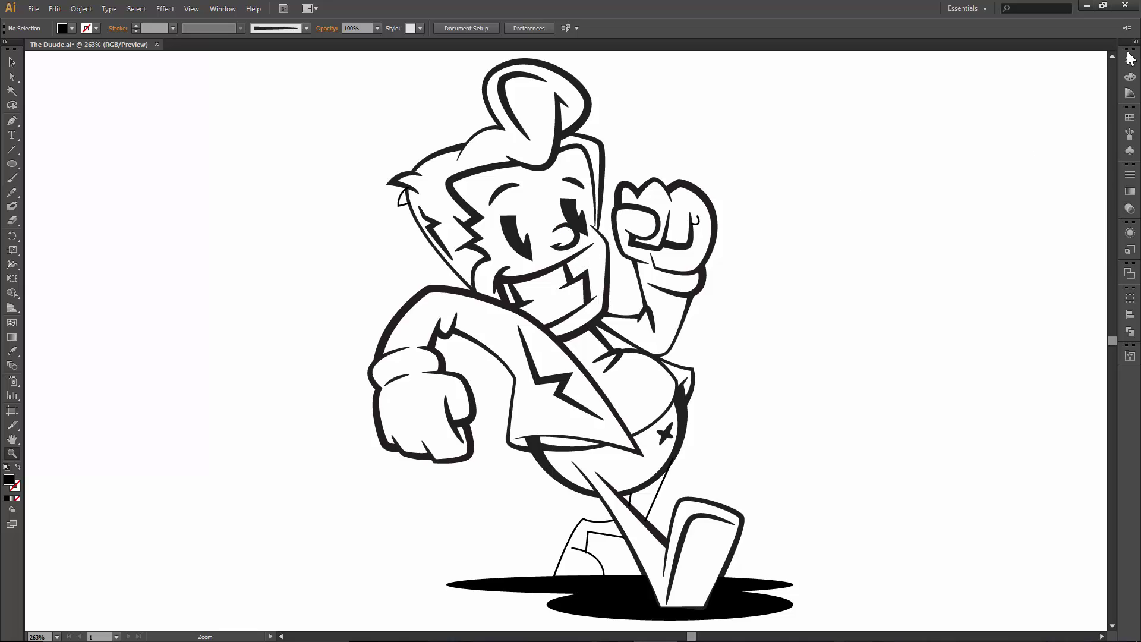
left_click(1129, 64)
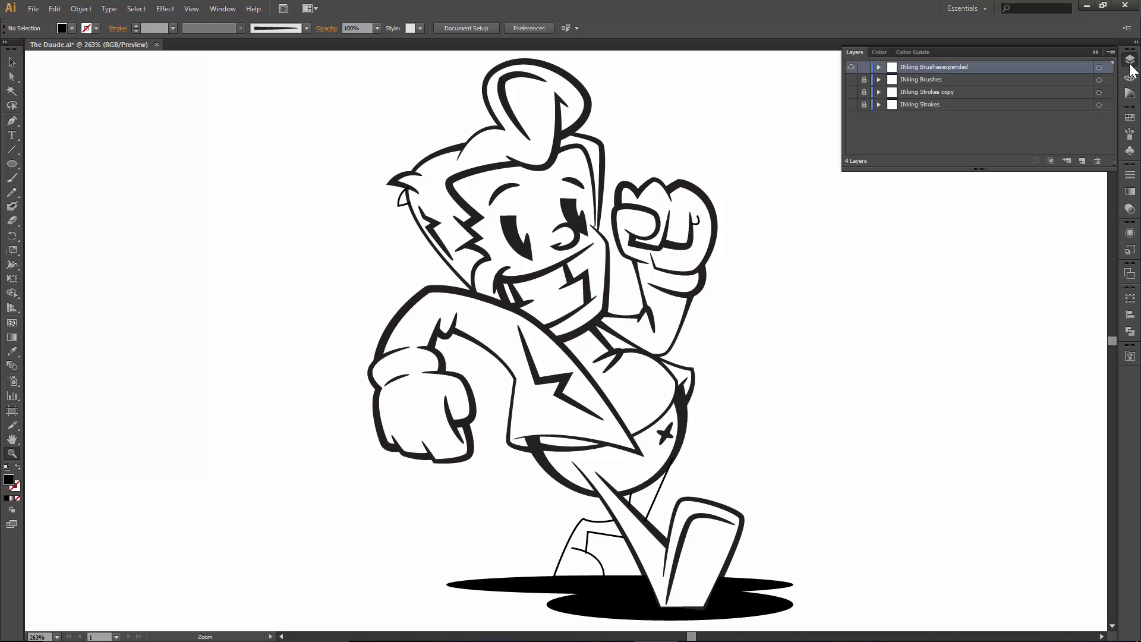
left_click(1099, 68)
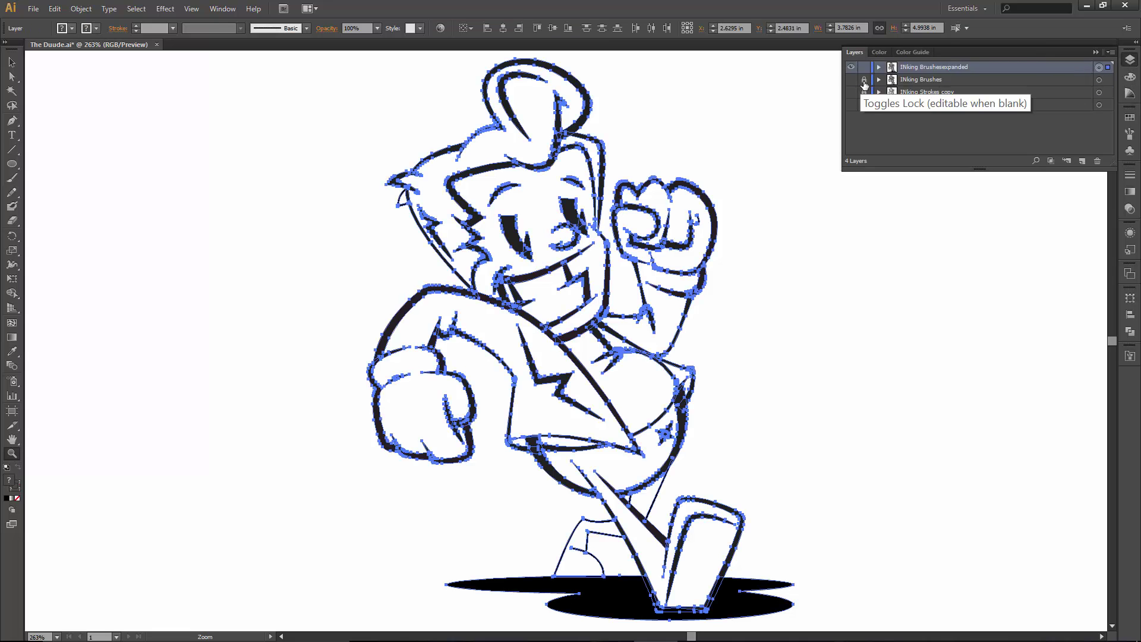
left_click(1095, 53)
left_click(81, 8)
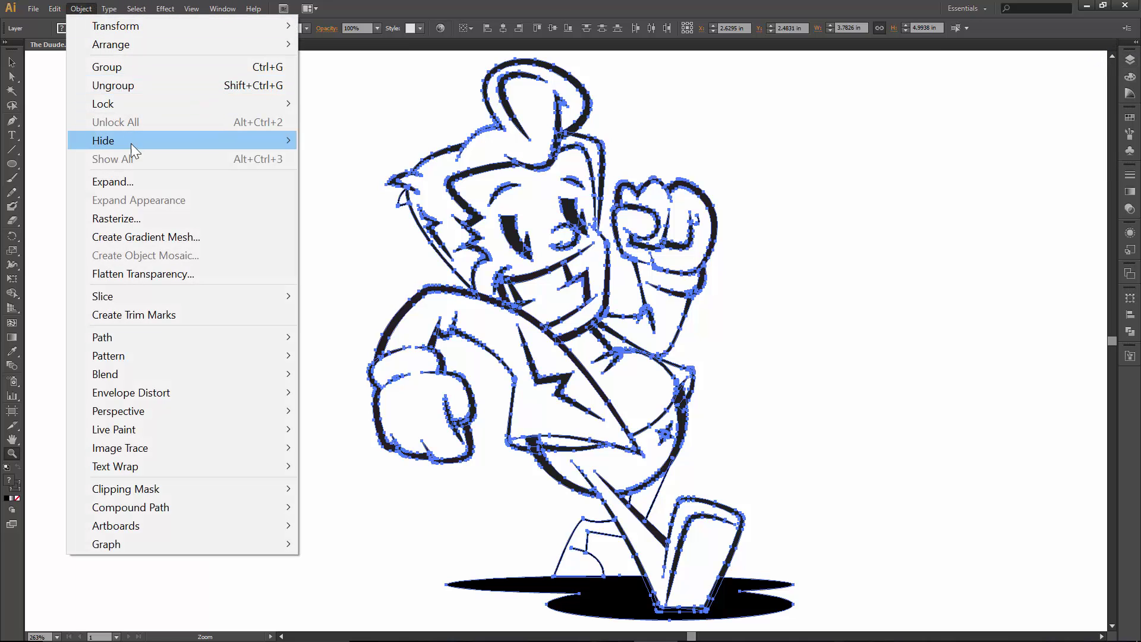
mouse_move(190, 428)
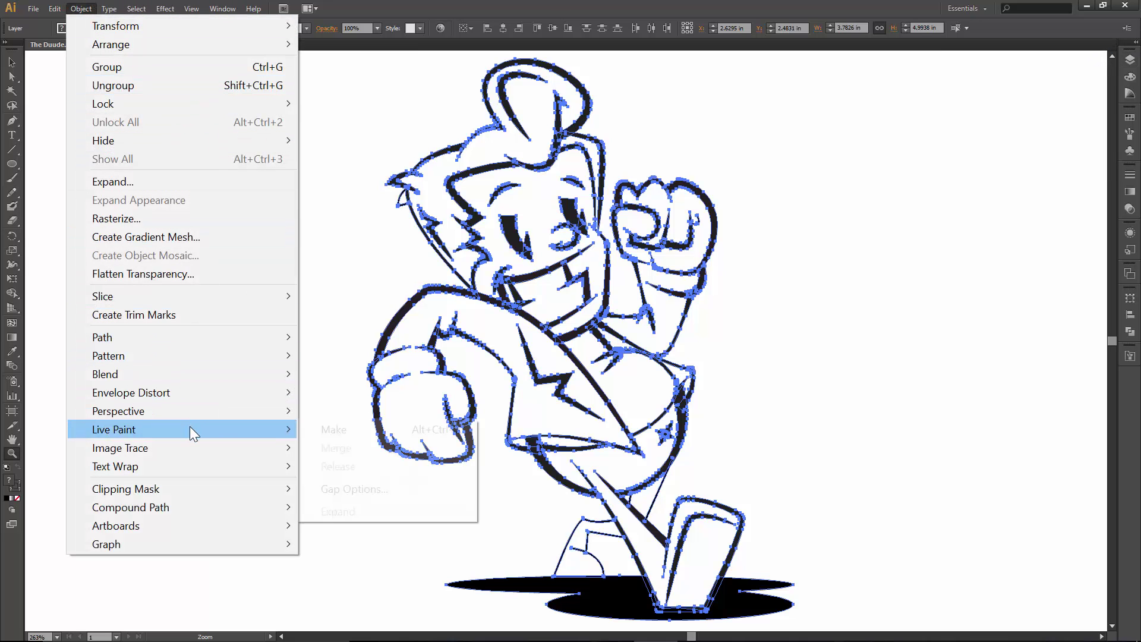
left_click(334, 429)
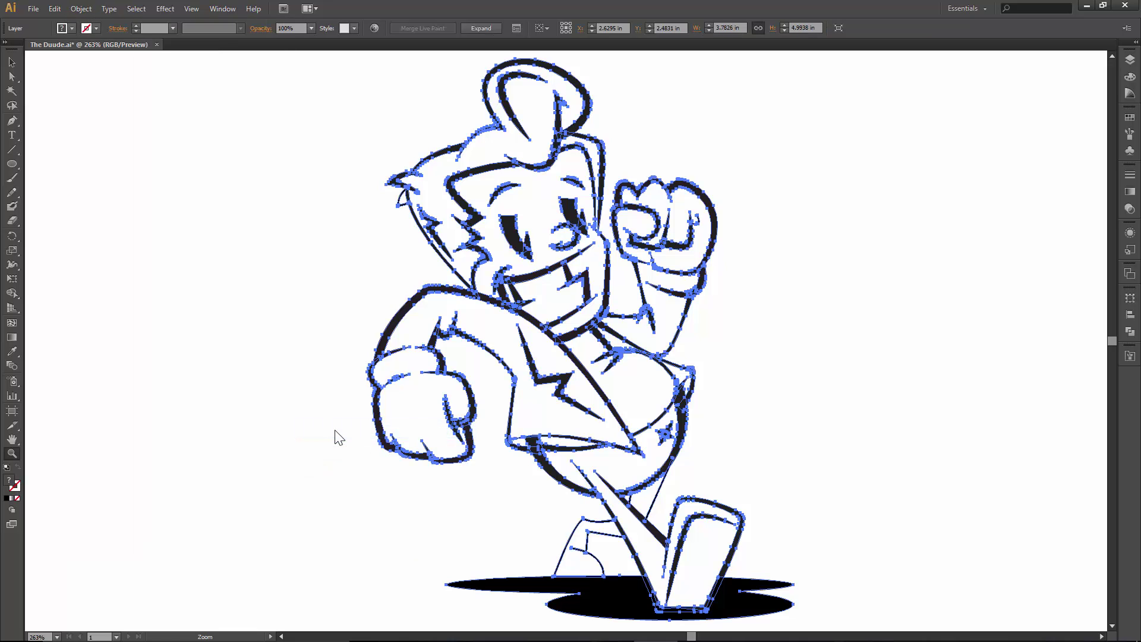
key("k")
key("v")
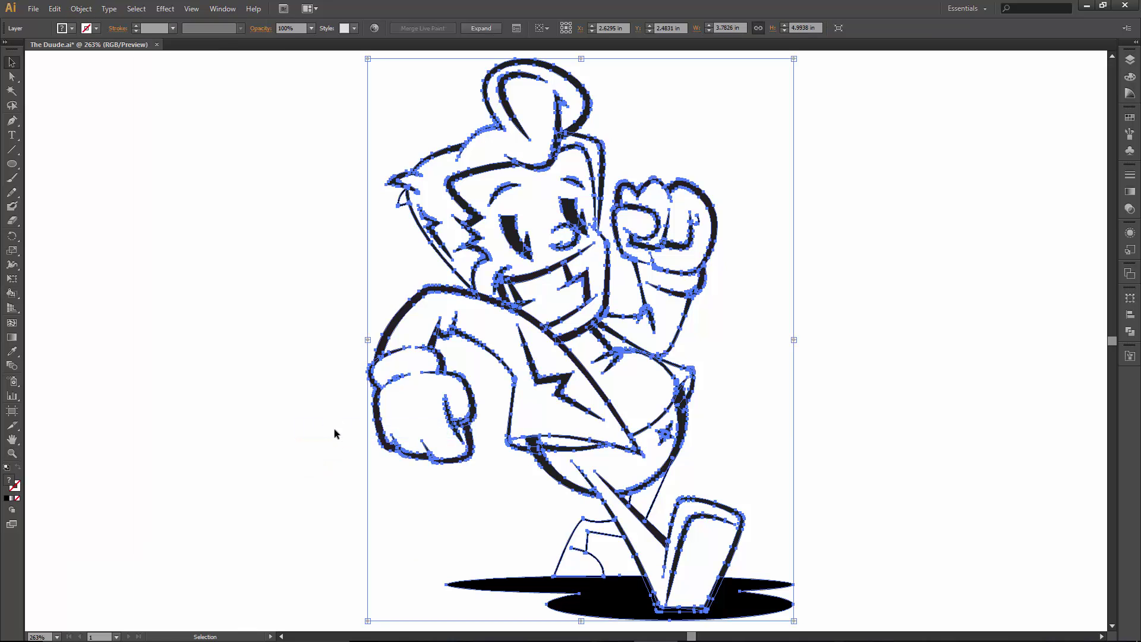
left_click(350, 411)
Paint the back shoe, back thigh and the narrow gap beside the hair black with the Live Paint Bucket.
key("k")
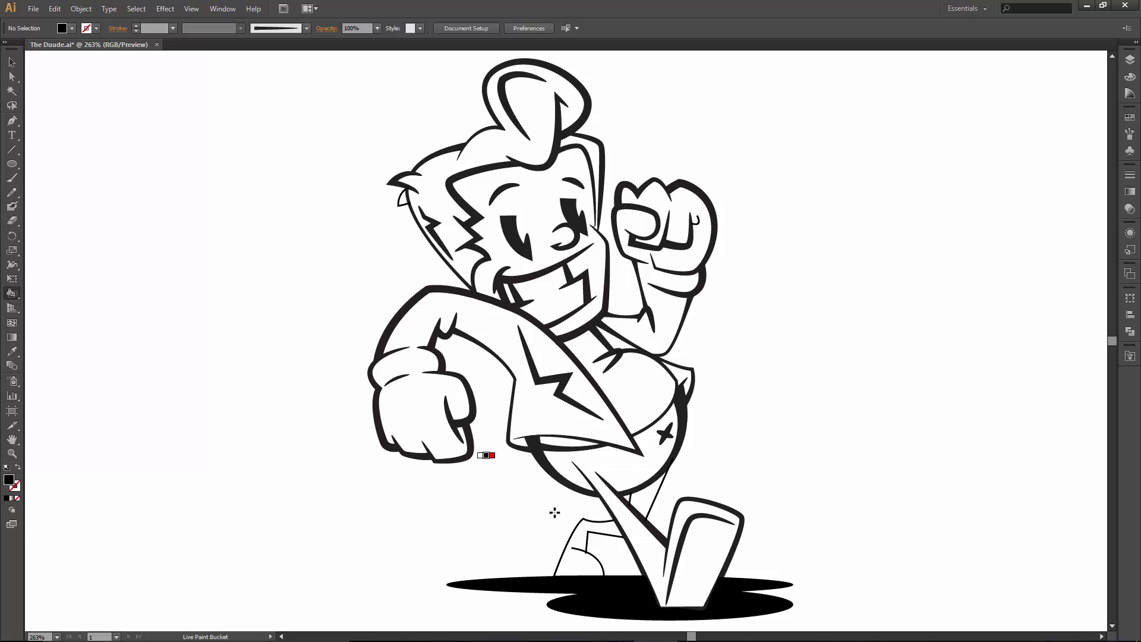
left_click(590, 536)
left_click(641, 493)
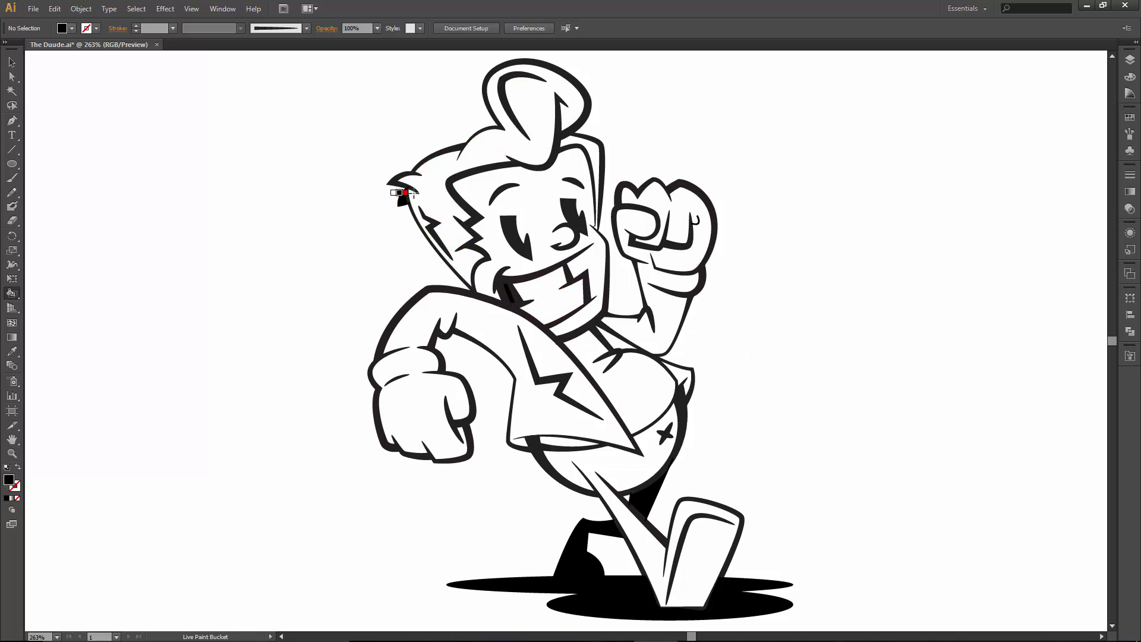
left_click(584, 141)
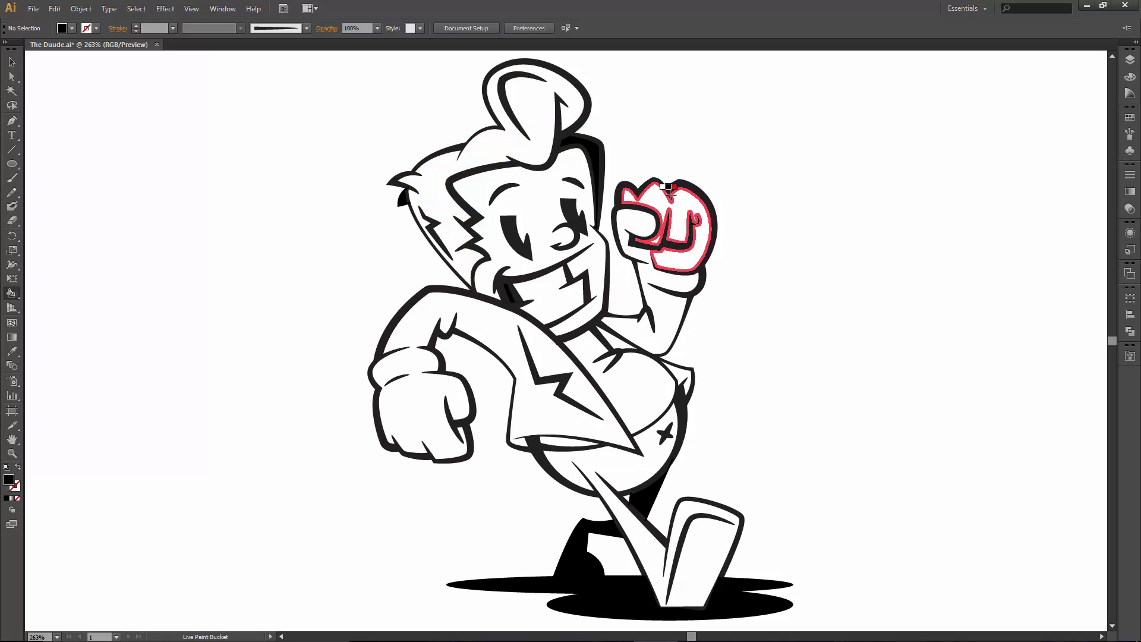
Fill the hair, jacket sleeve, front fist, raised forearm and trousers with light grey.
left_click(71, 28)
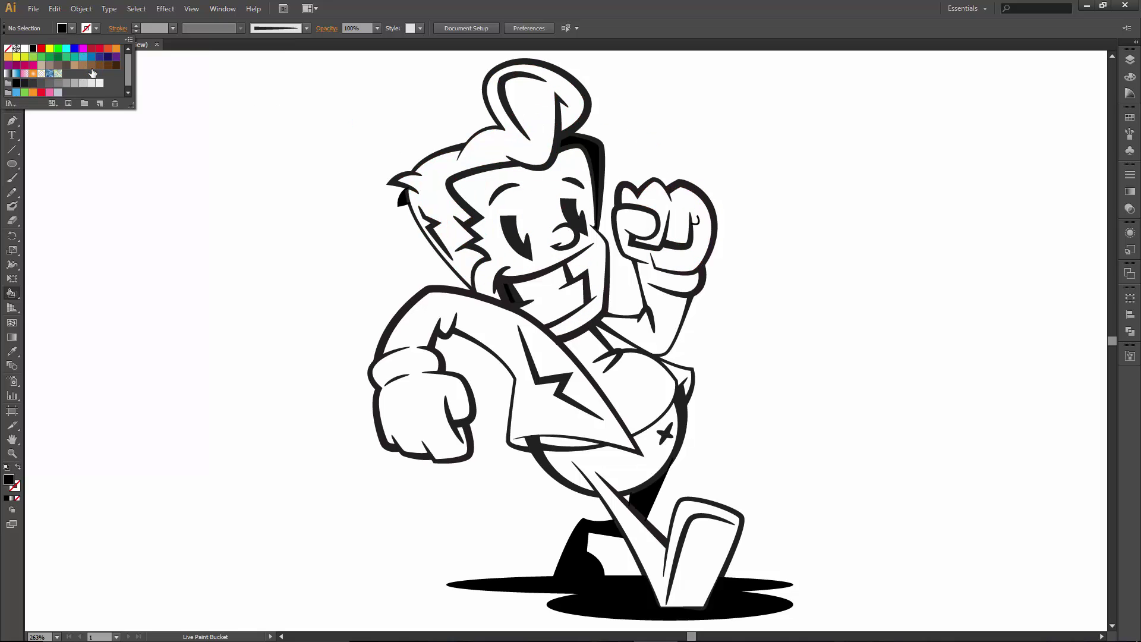
left_click(96, 85)
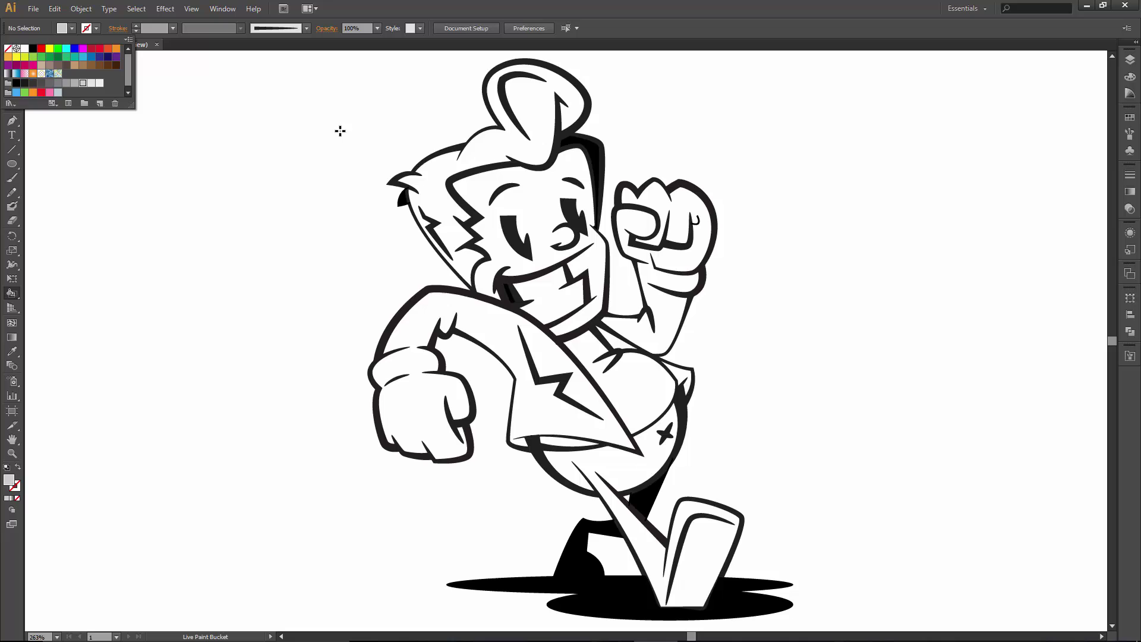
left_click(437, 178)
left_click(437, 176)
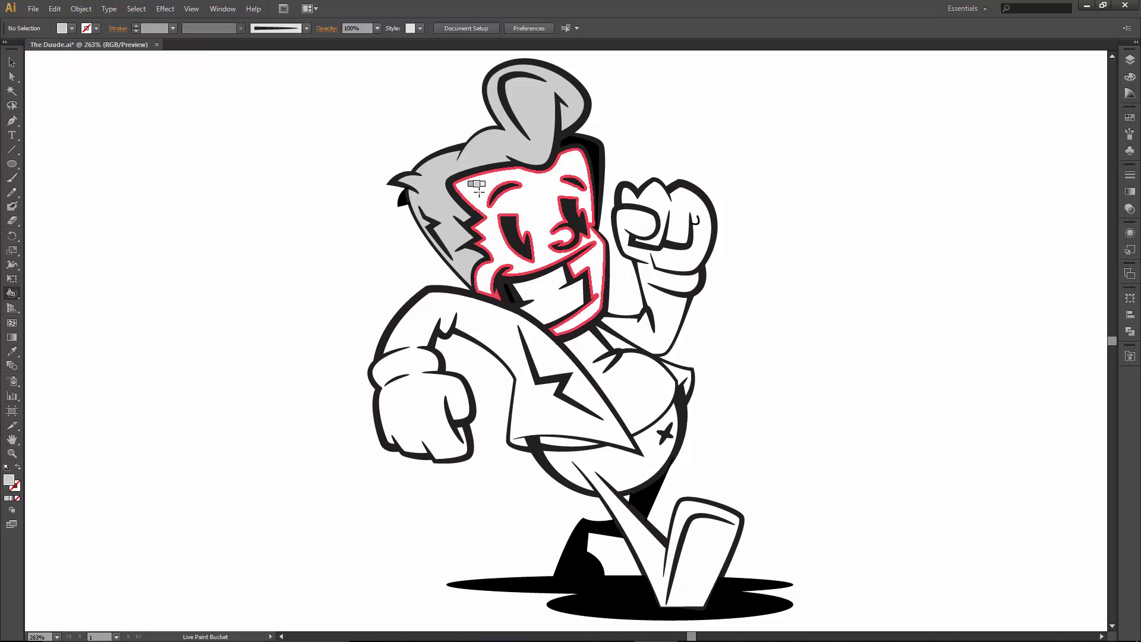
left_click(489, 314)
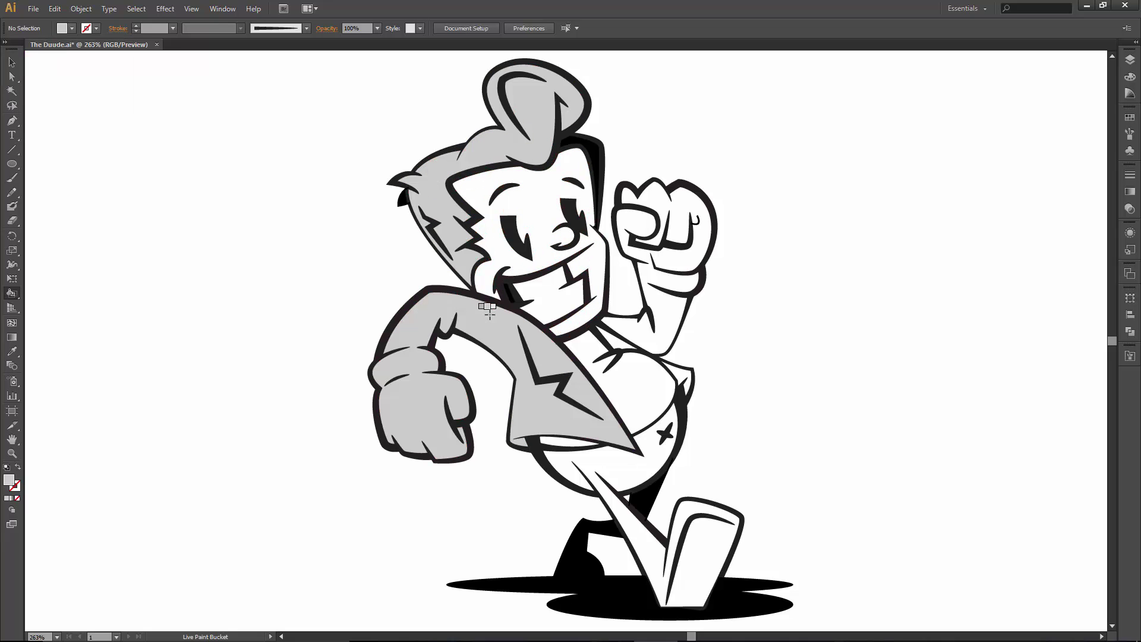
left_click(650, 333)
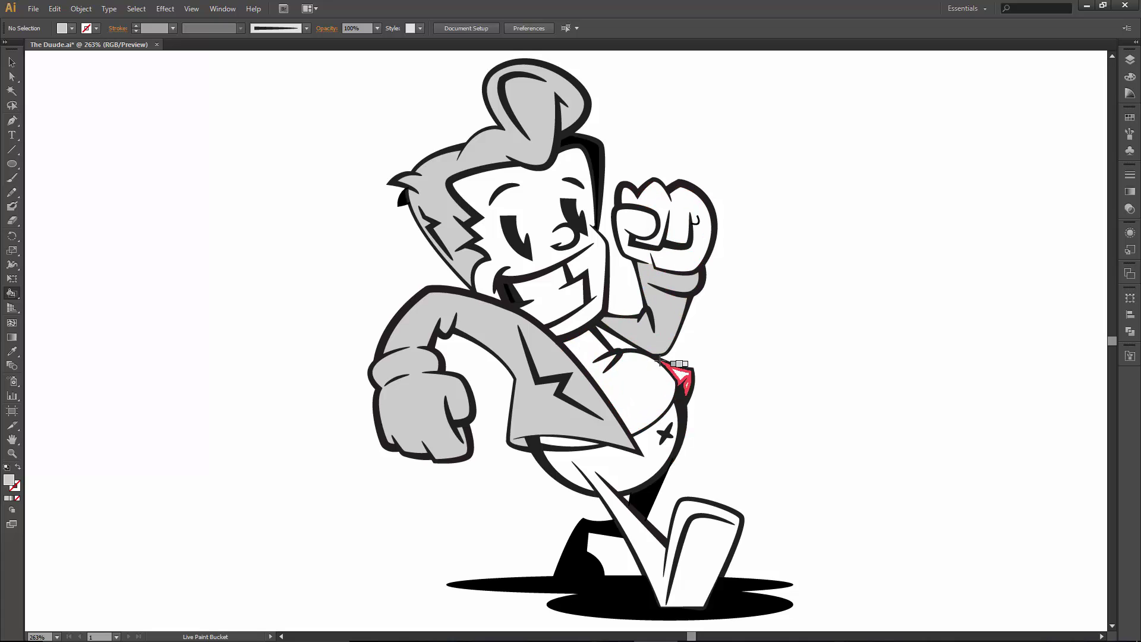
left_click(594, 453)
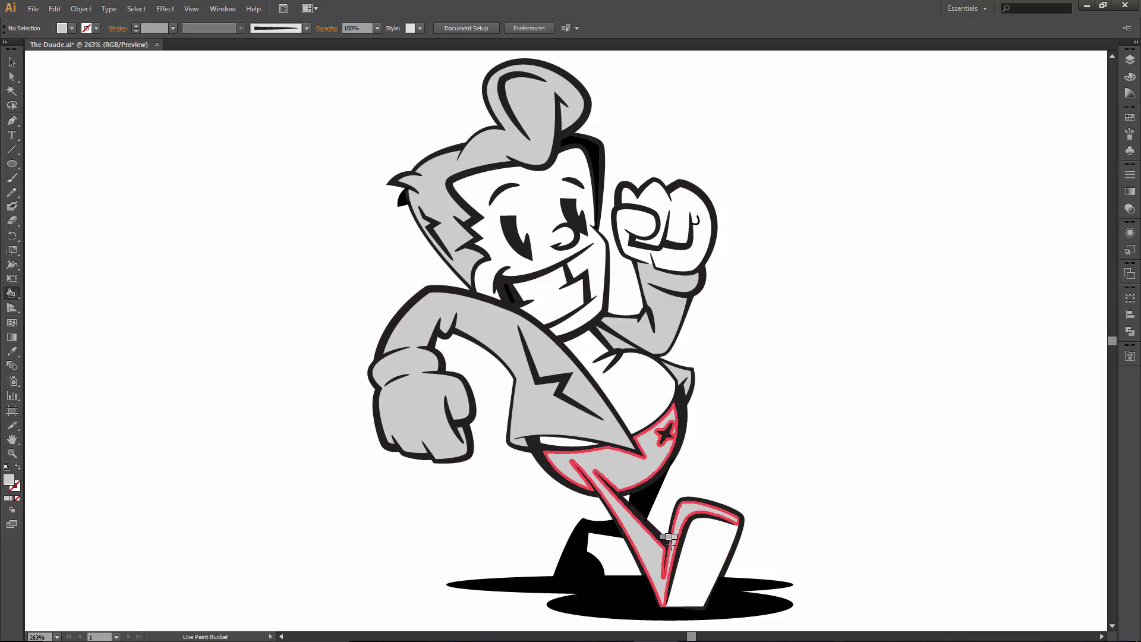
Repaint the trousers in a darker grey and fill the front shoe grey.
key("Right")
left_click(651, 550)
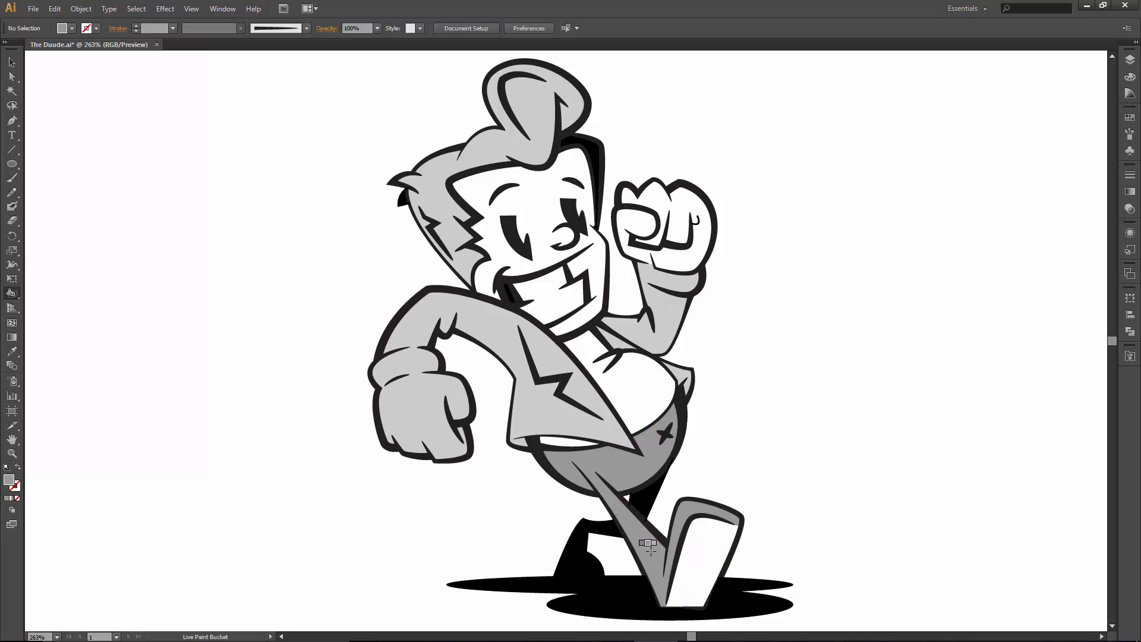
key("Right")
left_click(648, 545)
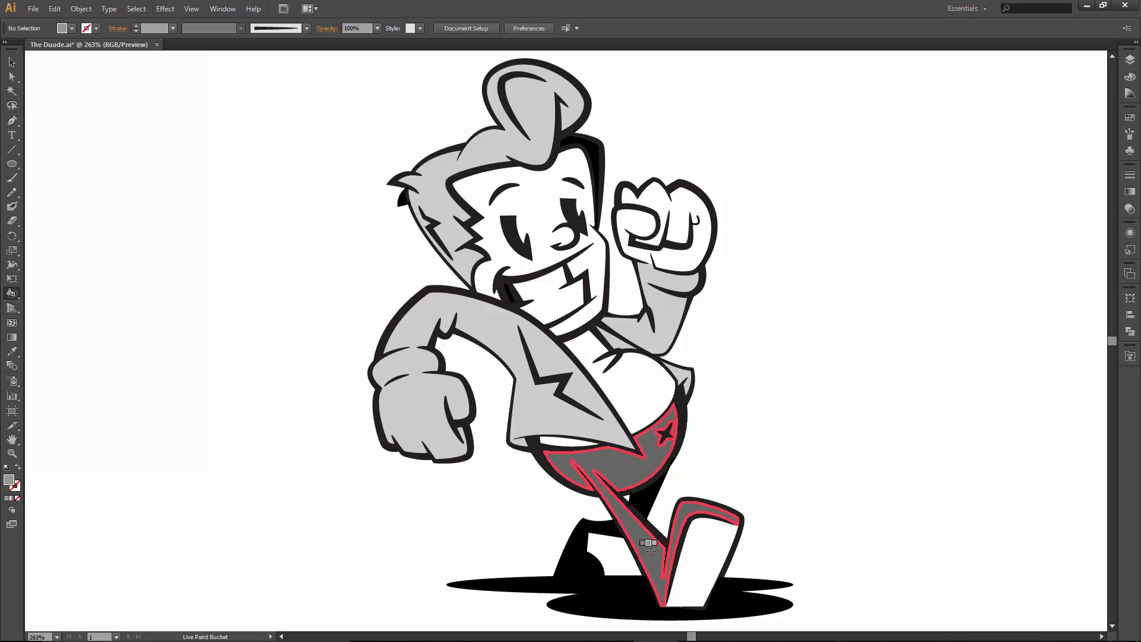
left_click(649, 545)
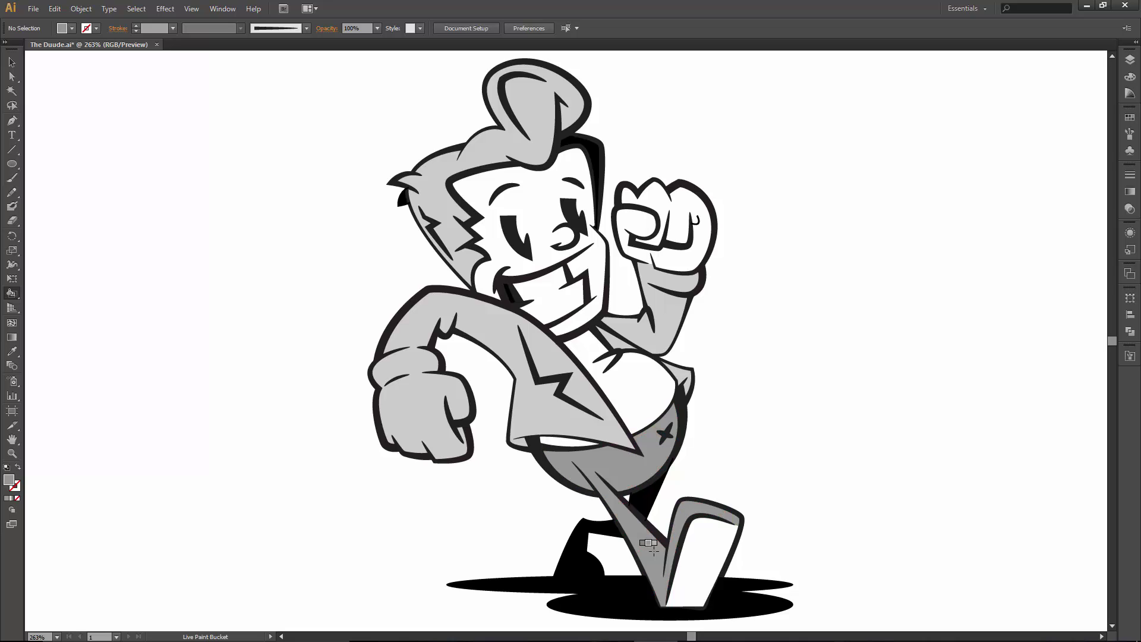
left_click(692, 545)
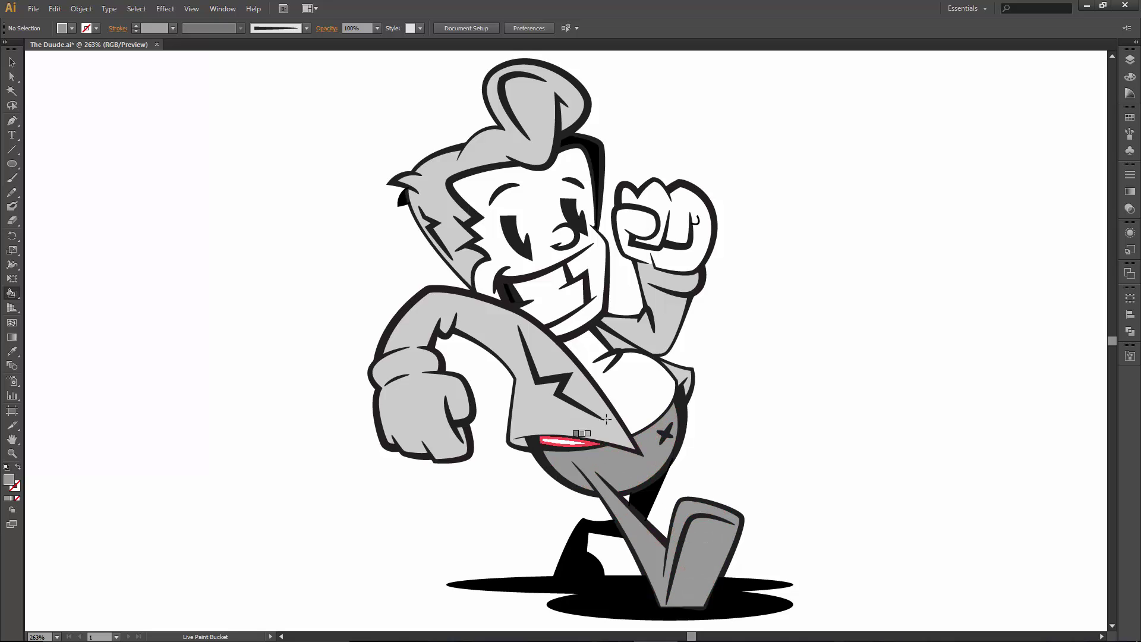
Fill the shirt, face and raised fist white and give the hair tuft a lighter highlight.
key("Left")
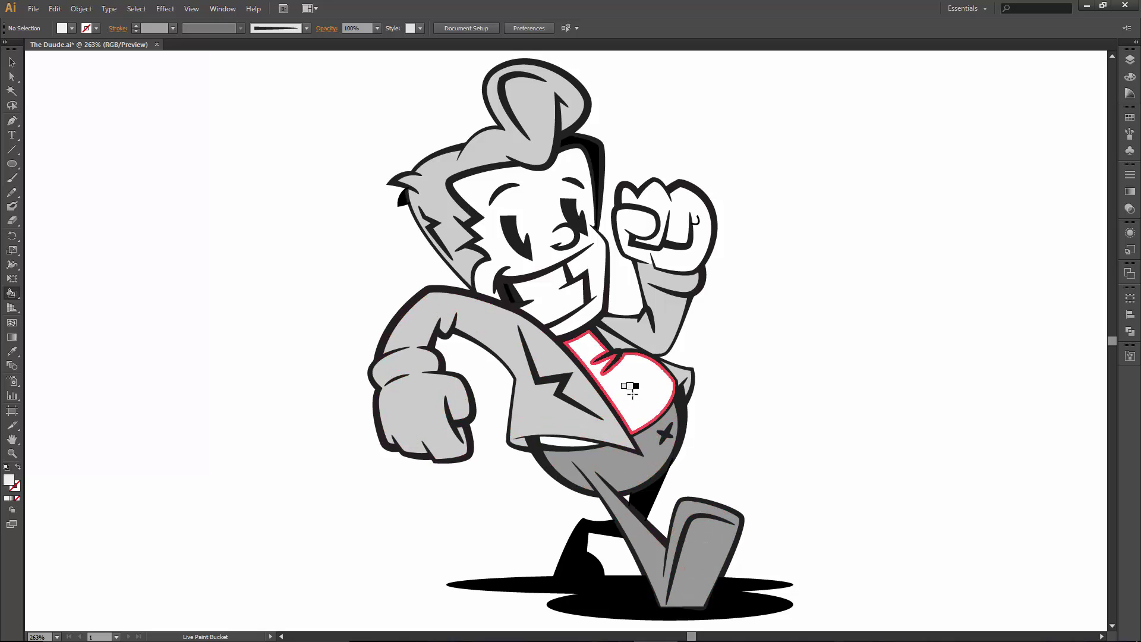
left_click(632, 392)
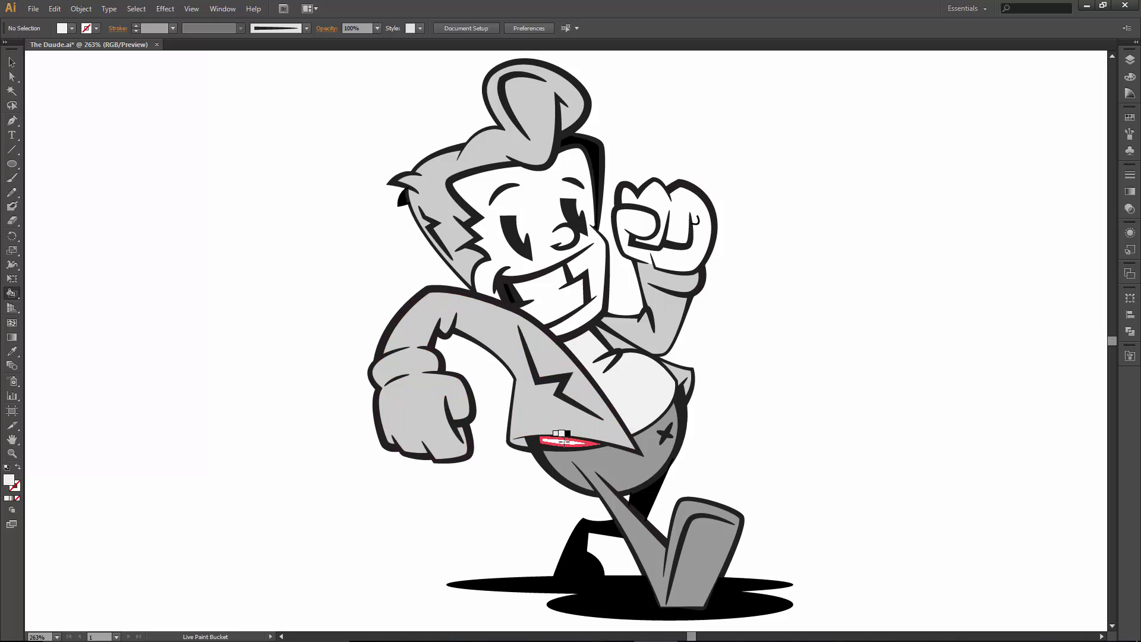
left_click(574, 322)
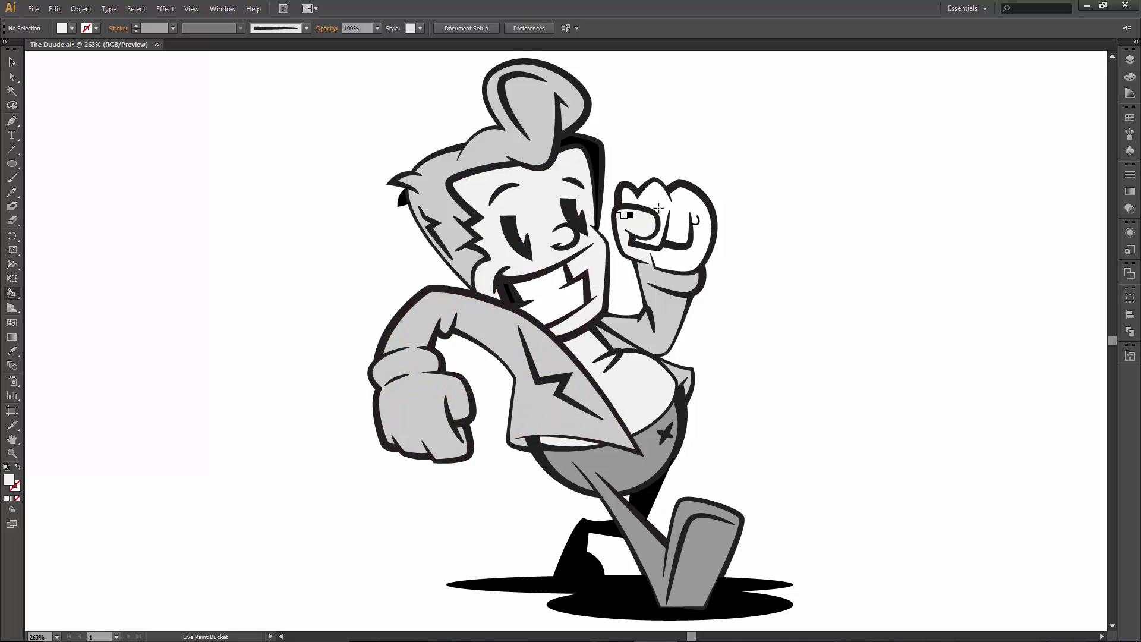
left_click(684, 202)
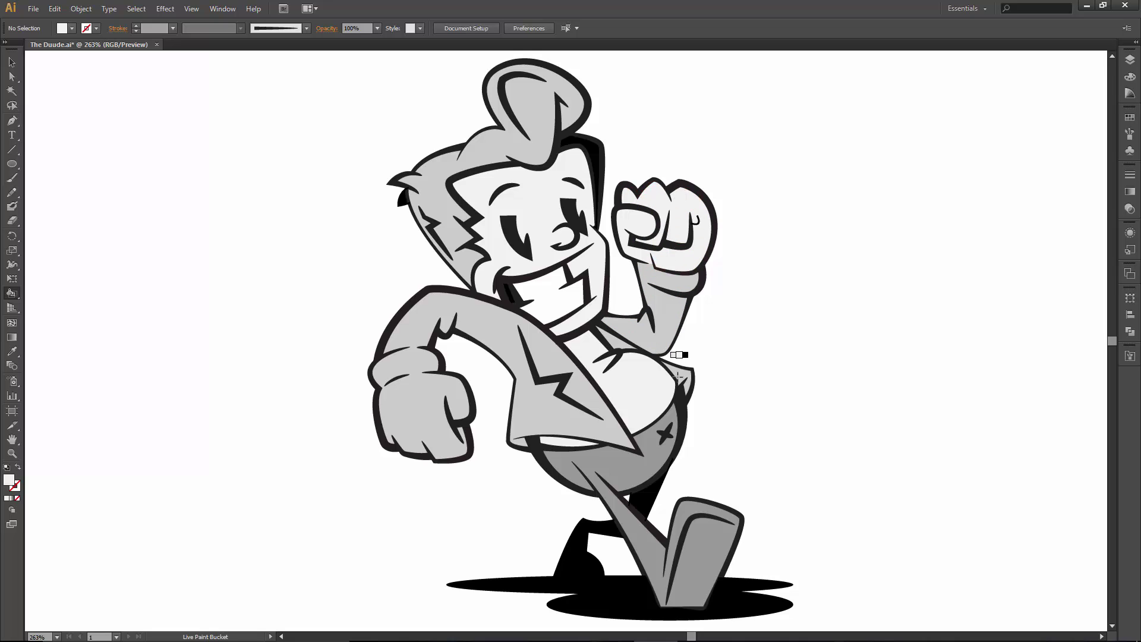
left_click(650, 394)
left_click(501, 115)
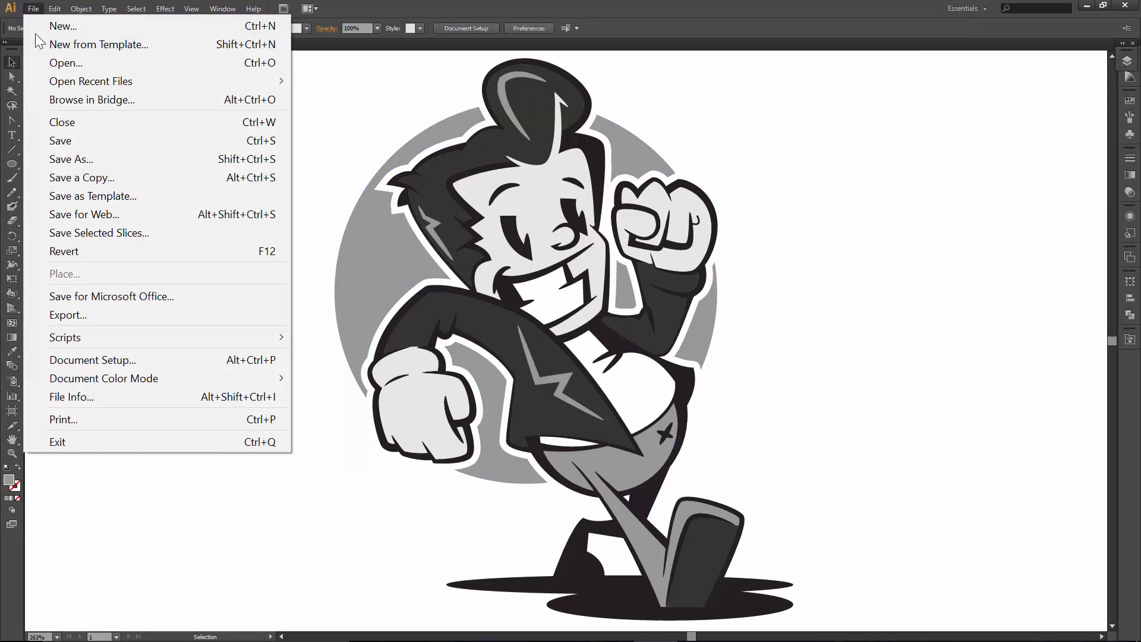
Save the greyscale-painted Duude illustration with File > Save.
left_click(49, 141)
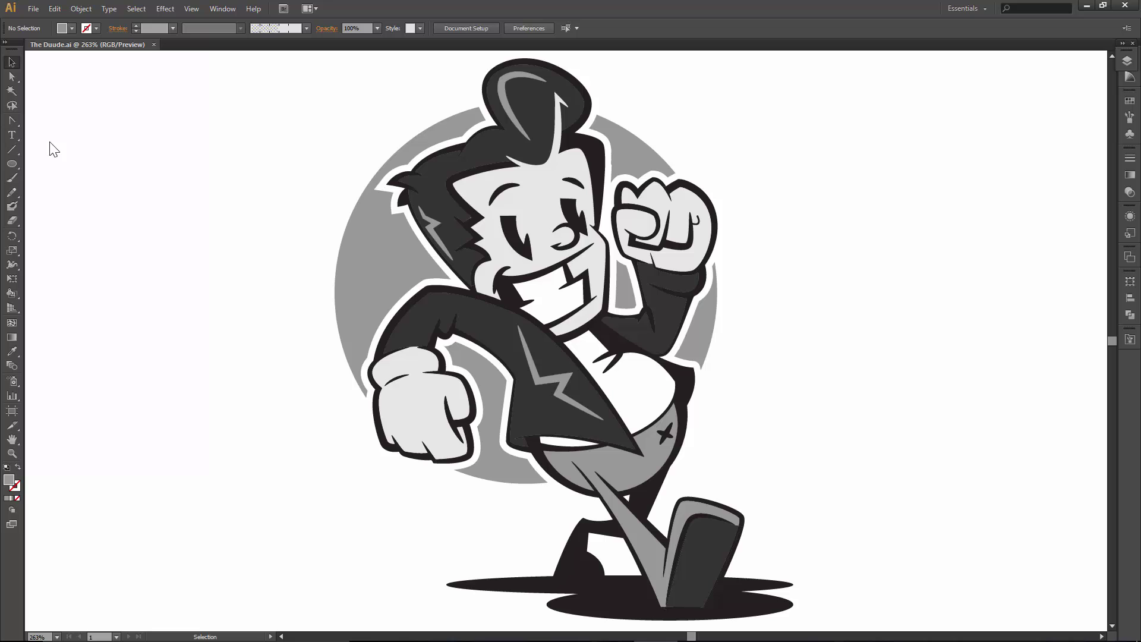